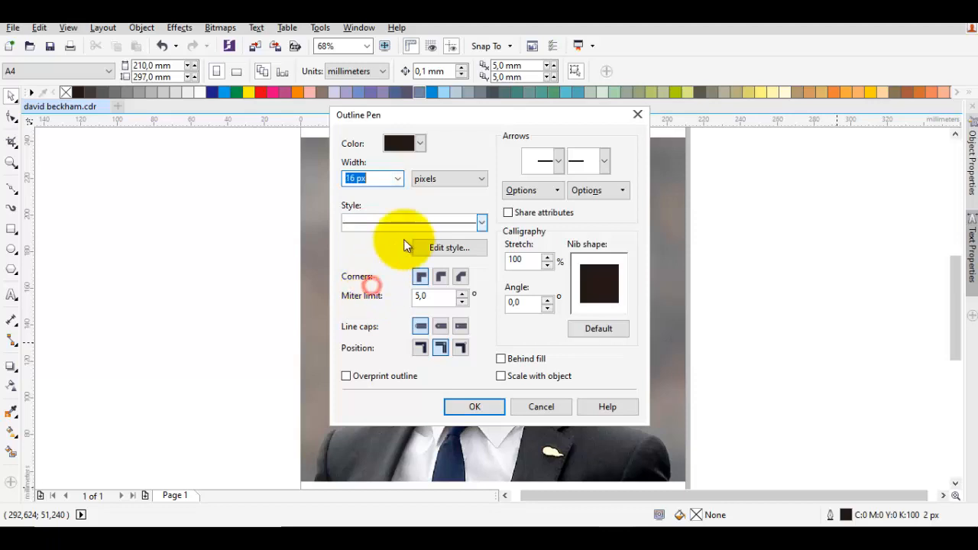
Step: Set the default outline to 16 px width with bevelled corners
text(16)
click(461, 277)
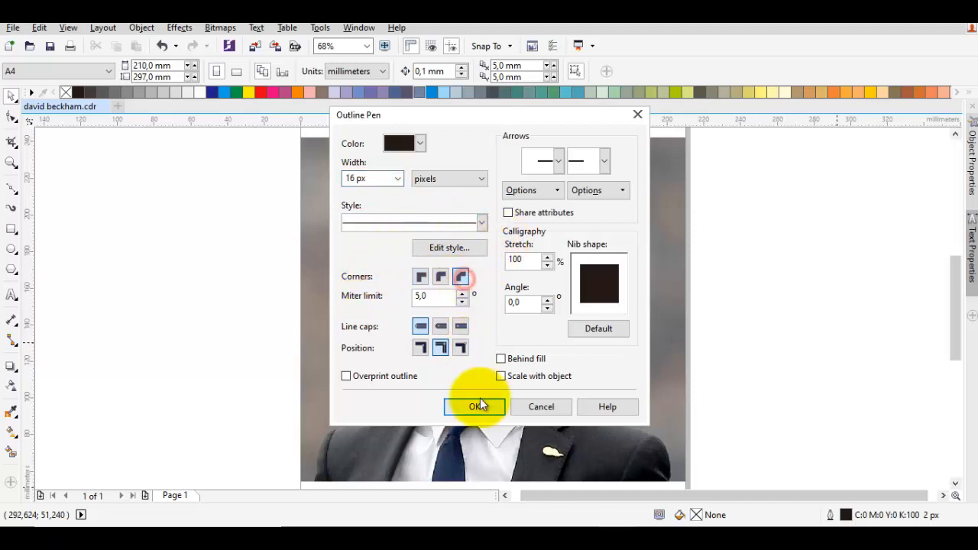
click(473, 405)
Step: Draw an arched eyebrow curve about 15 mm wide with the Pen tool above the eye on the photo's left side
drag(474, 262, 417, 253)
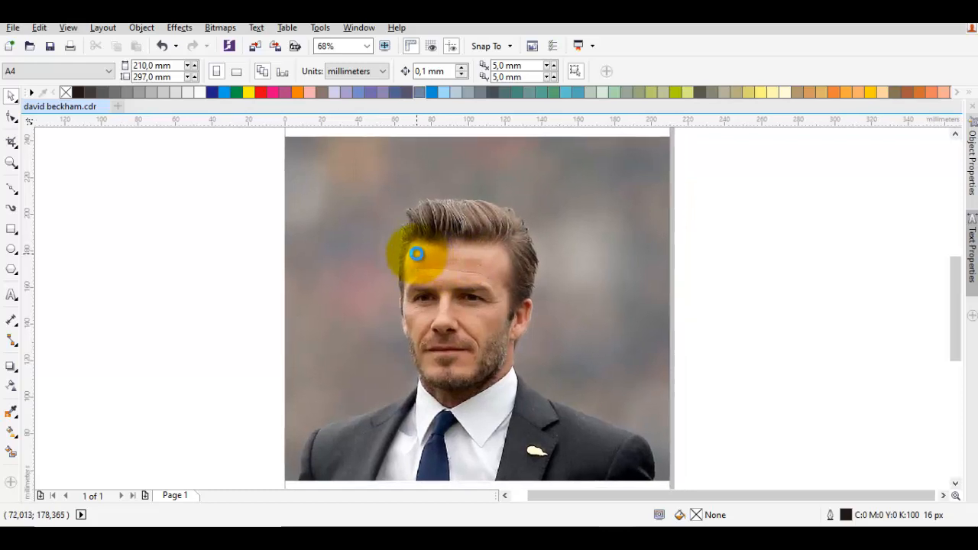
key(p)
scroll(443, 304, up, 2)
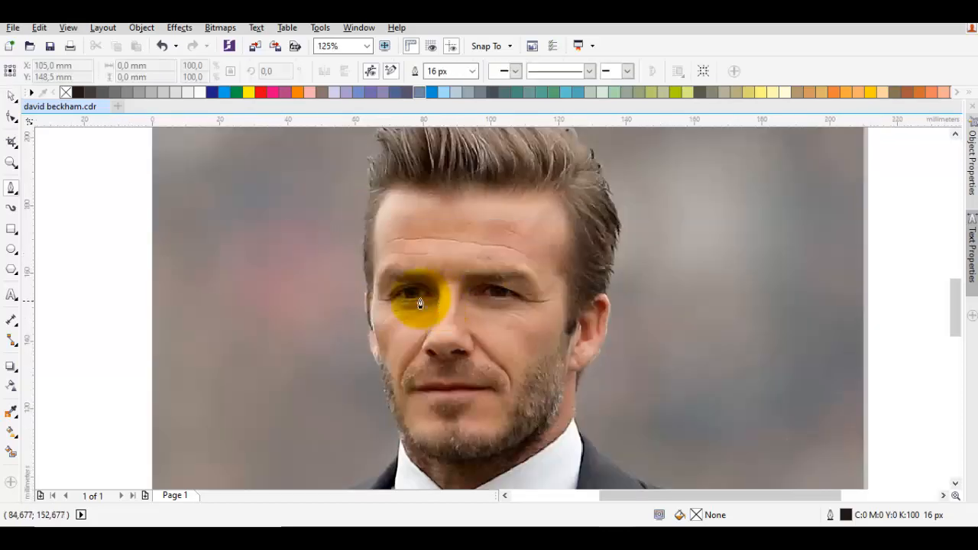
scroll(382, 301, up, 2)
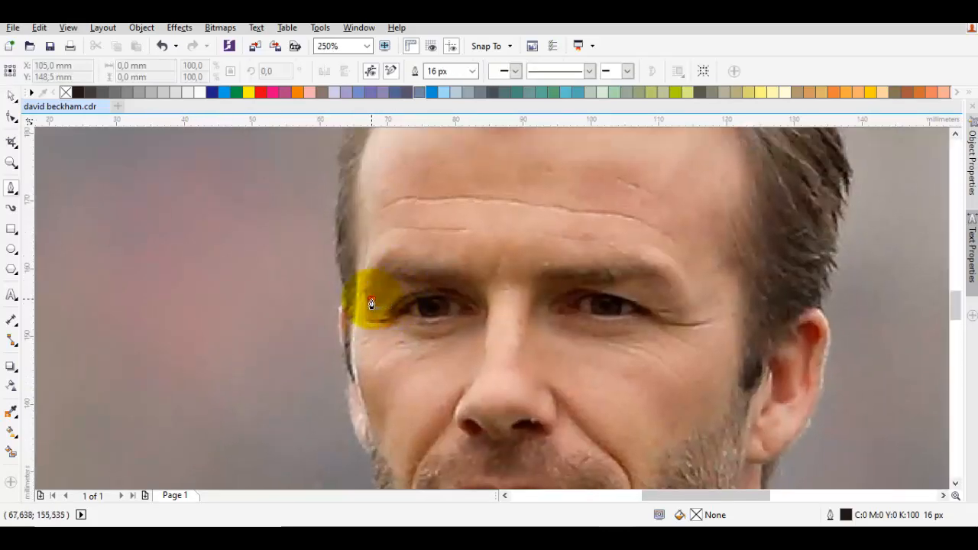
click(372, 298)
drag(491, 285, 484, 288)
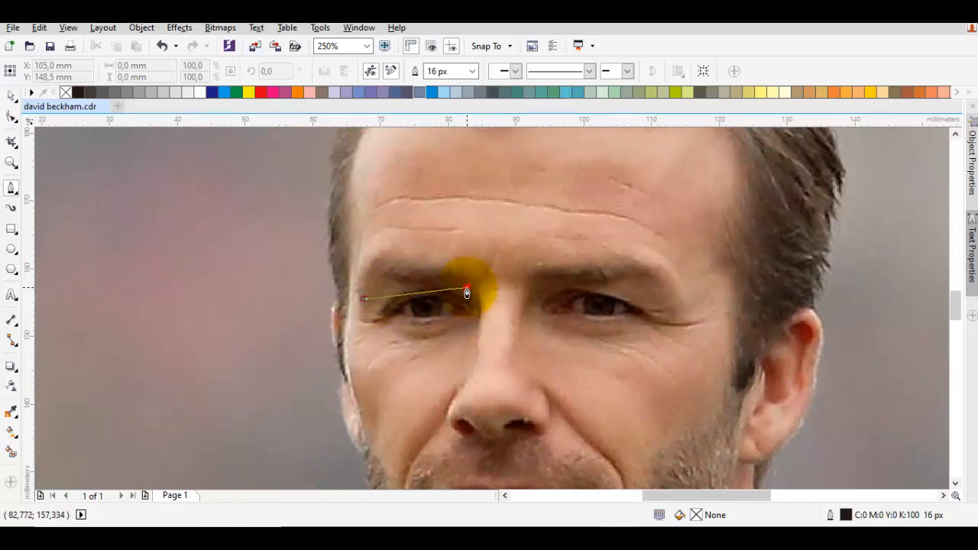
drag(467, 292, 565, 327)
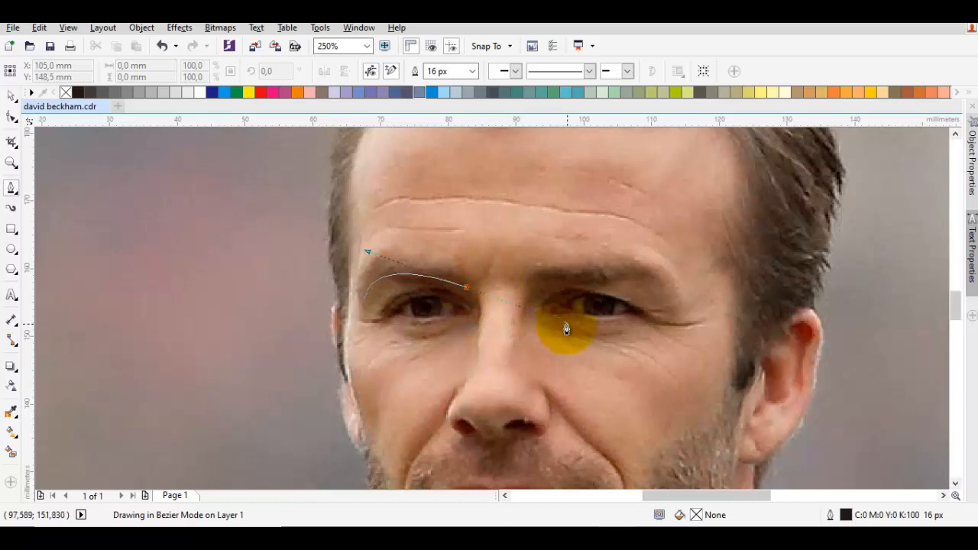
key(Escape)
Step: Draw a curved upper eyelid line about 11 mm wide across the eye beneath the new eyebrow curve
drag(436, 294, 458, 289)
scroll(458, 289, up, 1)
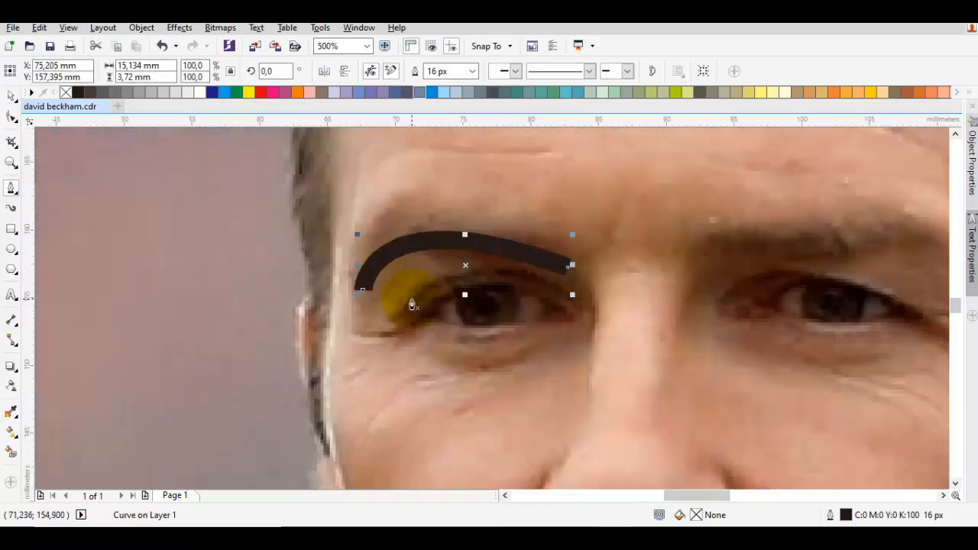
click(418, 323)
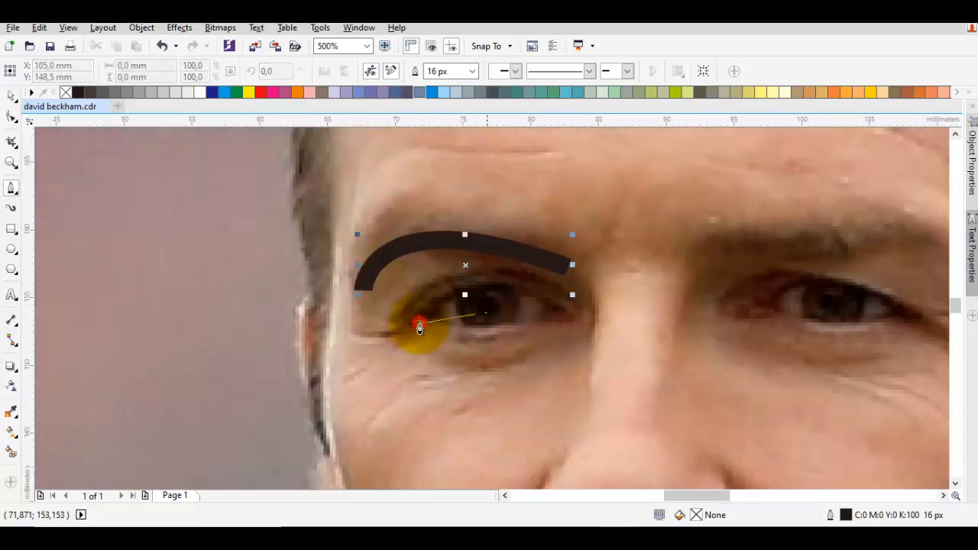
drag(569, 316, 676, 388)
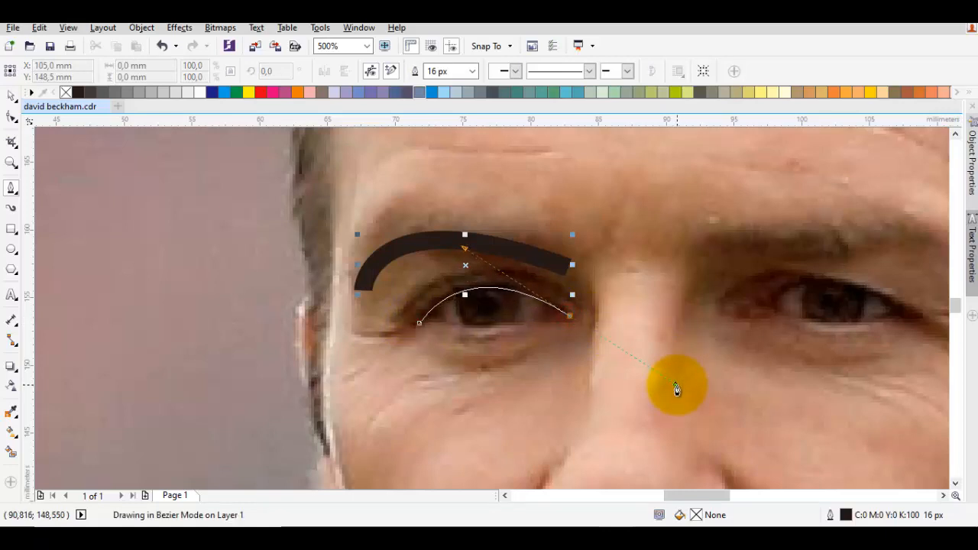
key(space)
key(Escape)
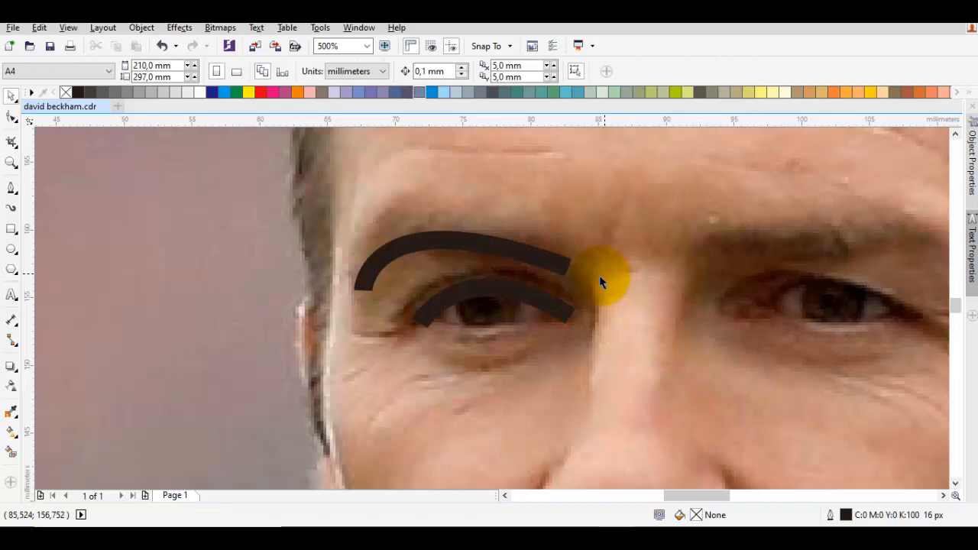
Step: Raise the arch of the eyelid curve slightly by adjusting the handle of its inner end node
scroll(482, 304, up, 2)
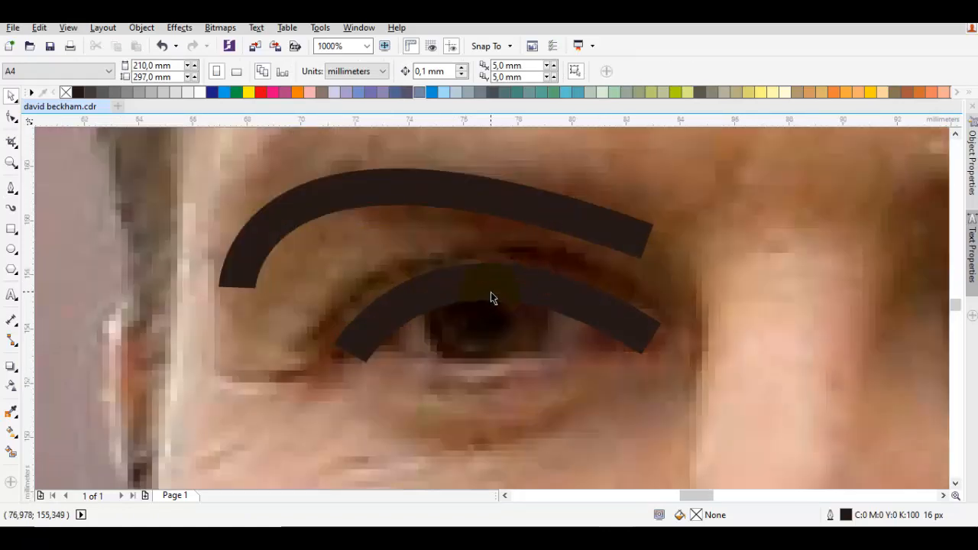
click(498, 289)
key(F10)
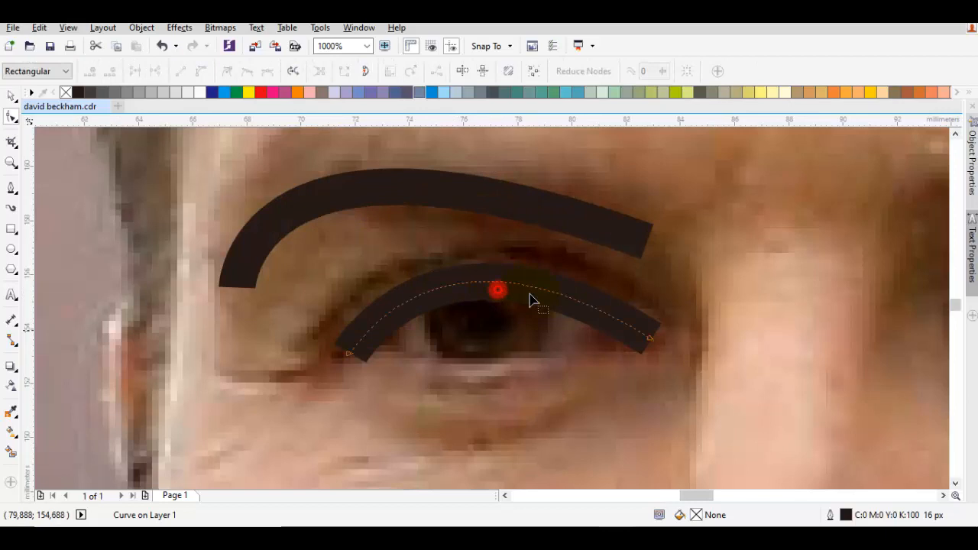
click(649, 341)
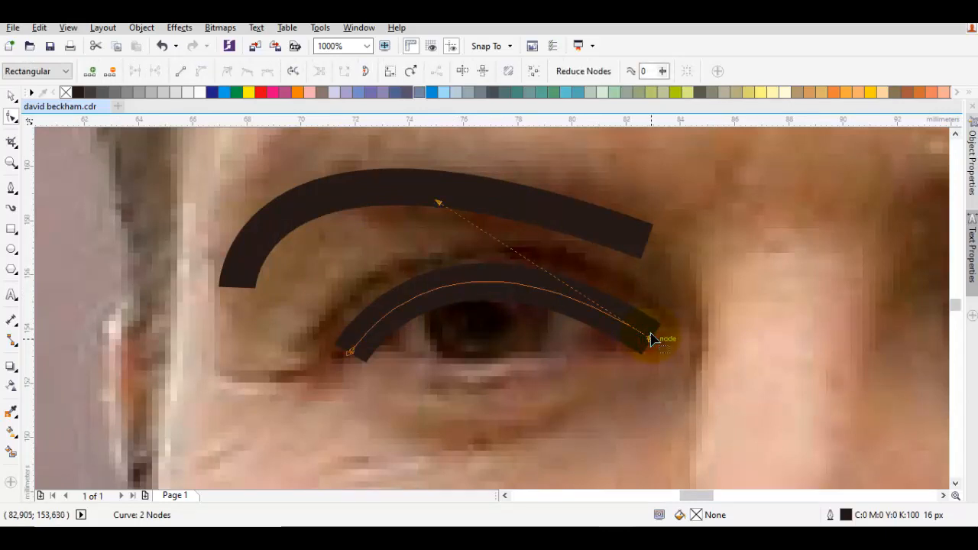
drag(474, 261, 484, 262)
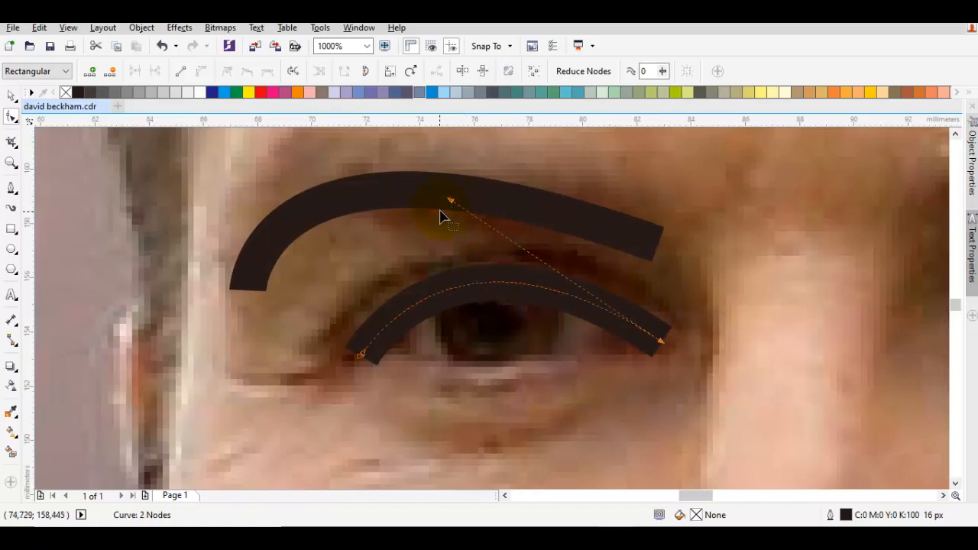
key(space)
Step: Draw a circle about 3.5 mm across over the iris, fill it with black and remove its outline
click(11, 249)
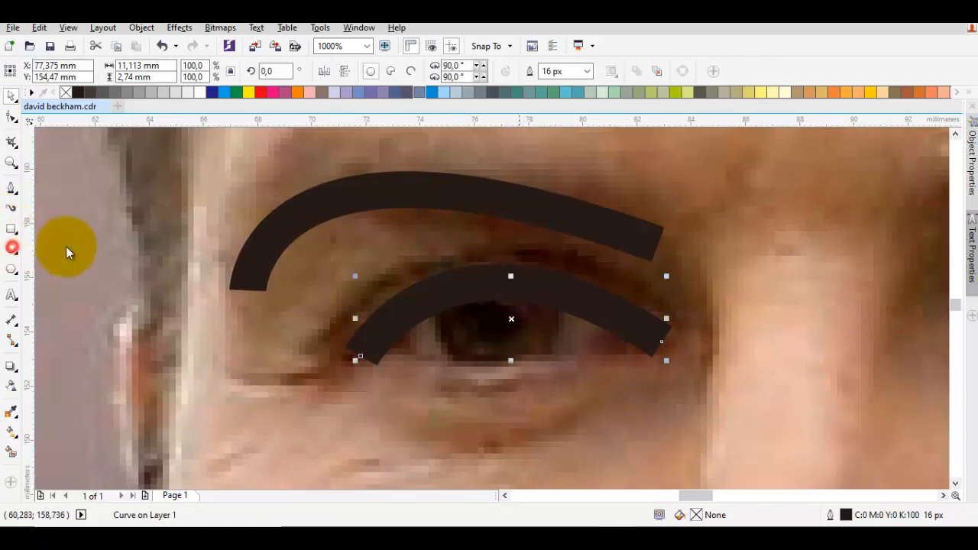
drag(499, 327, 572, 330)
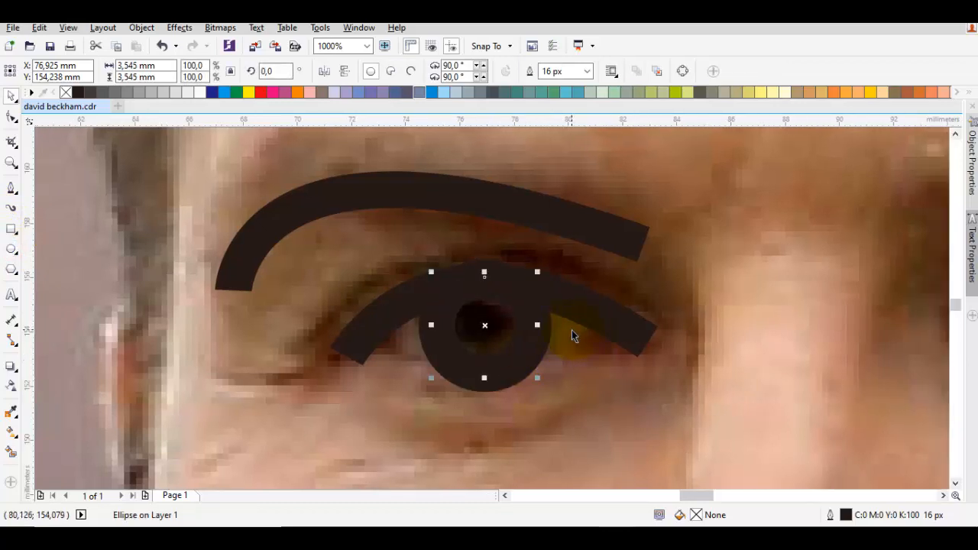
click(82, 93)
right_click(66, 92)
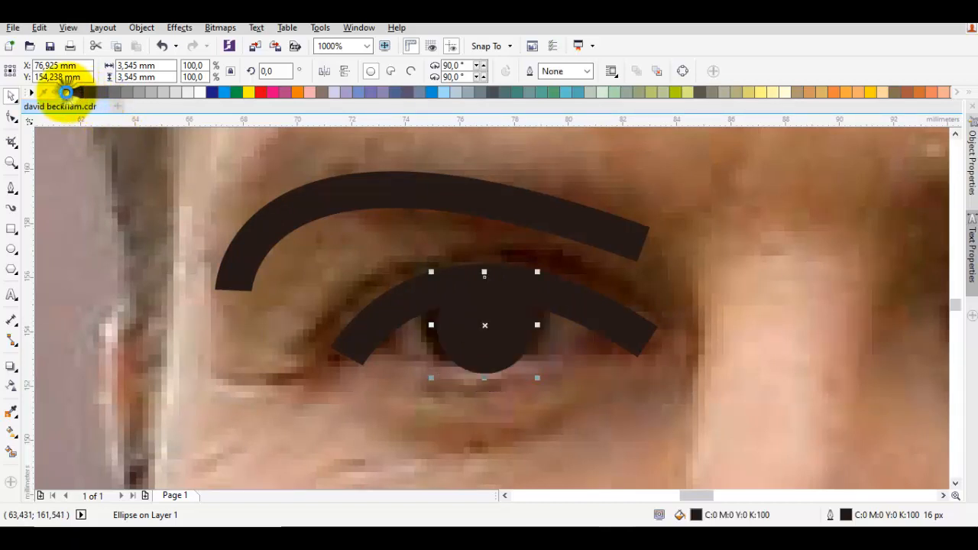
Step: Enlarge the black iris circle to about 3.8 mm and reposition it over the iris beneath the eyelid line
key(F7)
scroll(498, 340, up, 1)
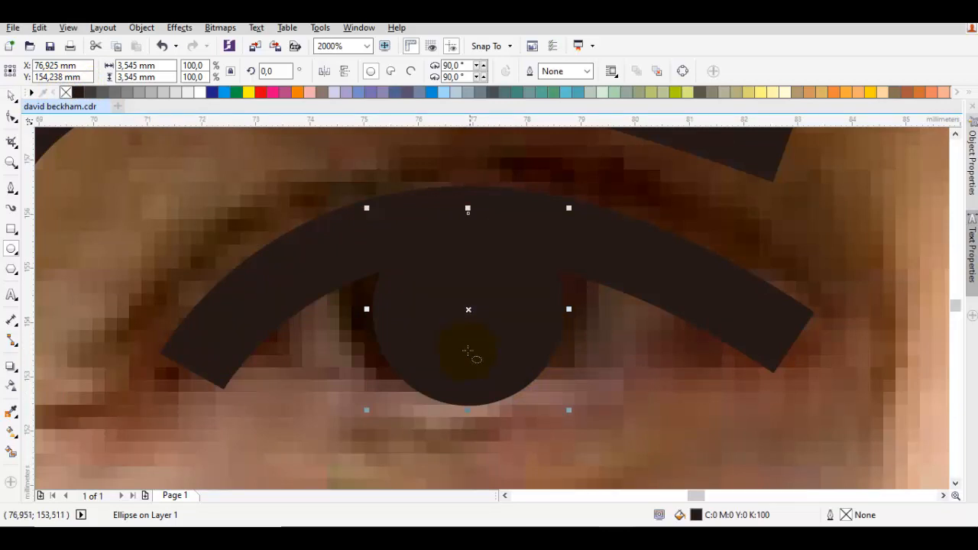
drag(518, 329, 502, 319)
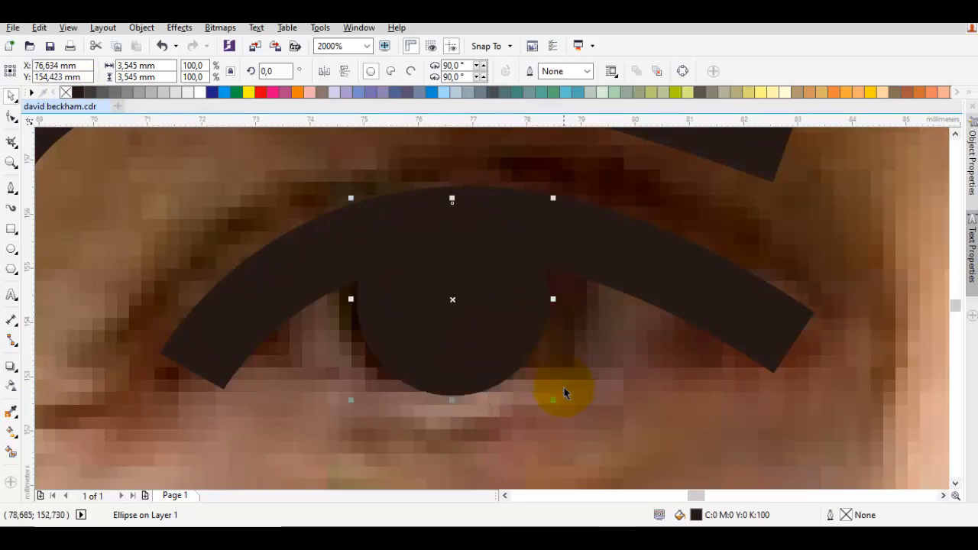
drag(554, 399, 584, 417)
drag(518, 347, 506, 327)
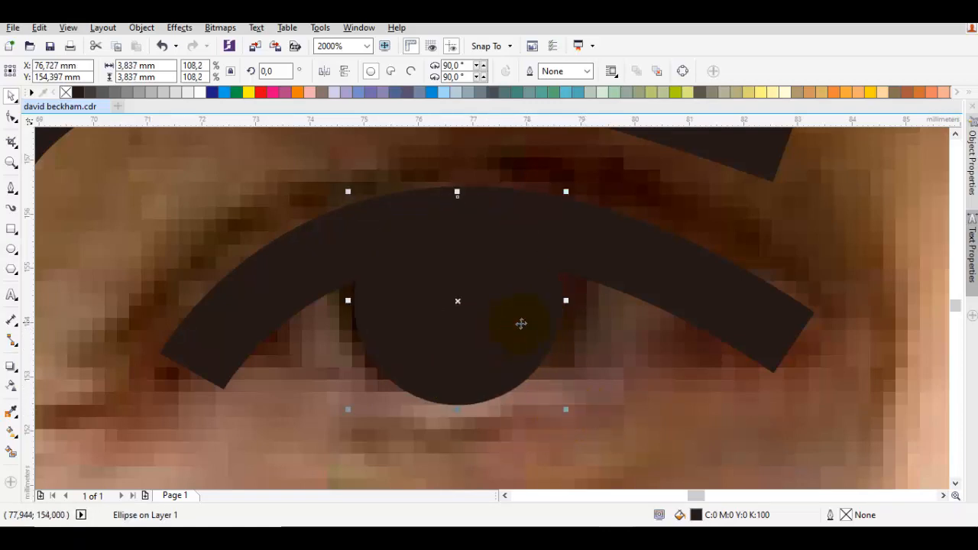
scroll(535, 328, down, 2)
drag(655, 322, 464, 330)
click(463, 330)
Step: Draw an arched eyebrow curve above the other eye, from beside the nose bridge to the brow's outer end
drag(396, 316, 406, 319)
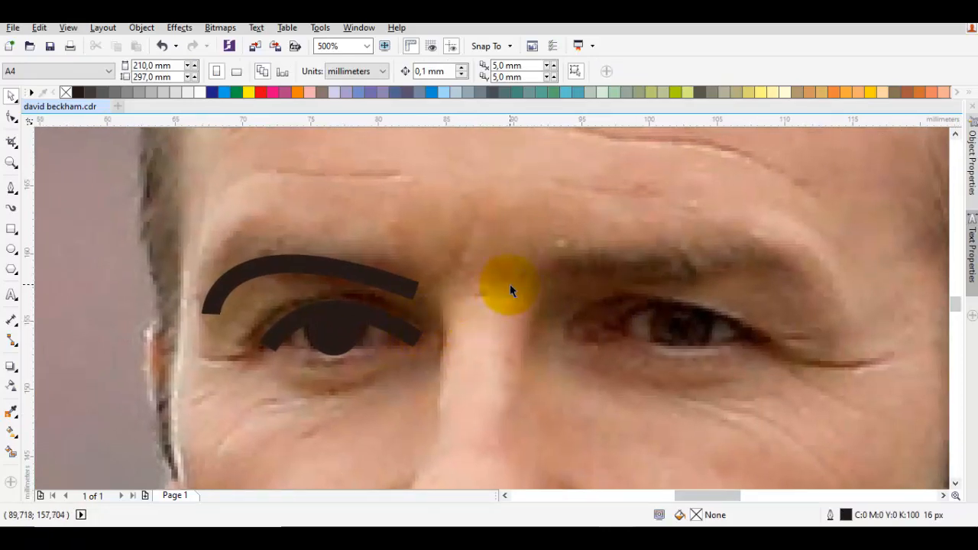
drag(531, 288, 462, 288)
key(F5)
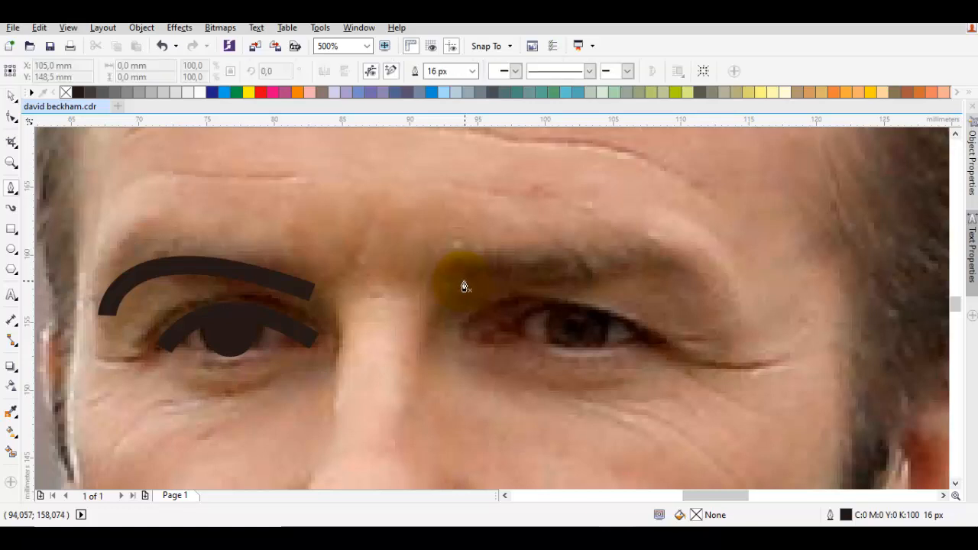
click(436, 296)
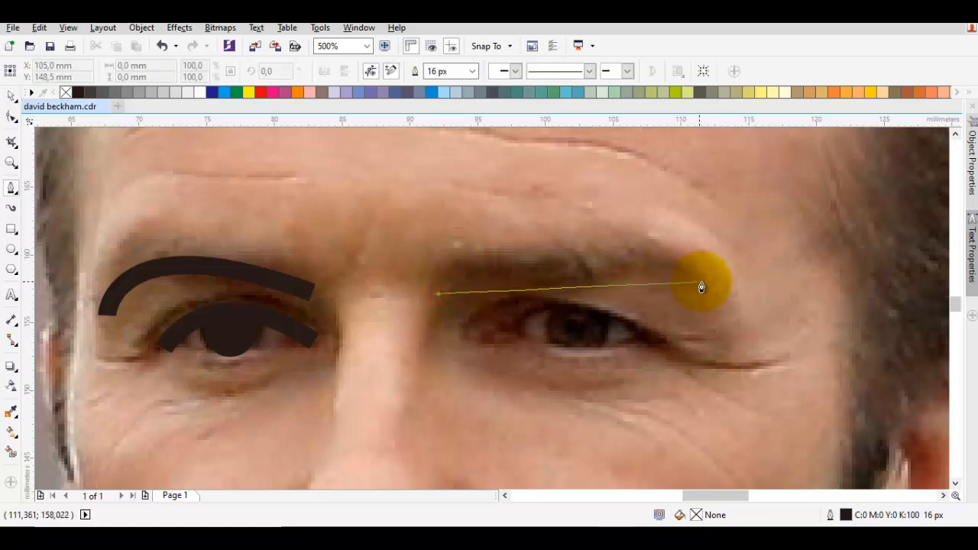
drag(698, 289, 775, 371)
key(space)
click(540, 328)
Step: Draw a curved upper eyelid line about 14 mm wide across the second eye
key(space)
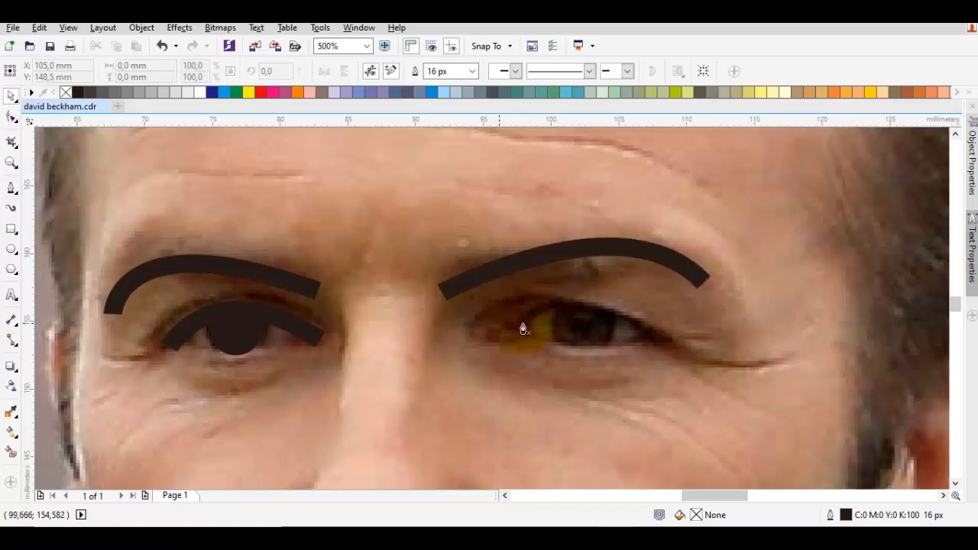
click(481, 334)
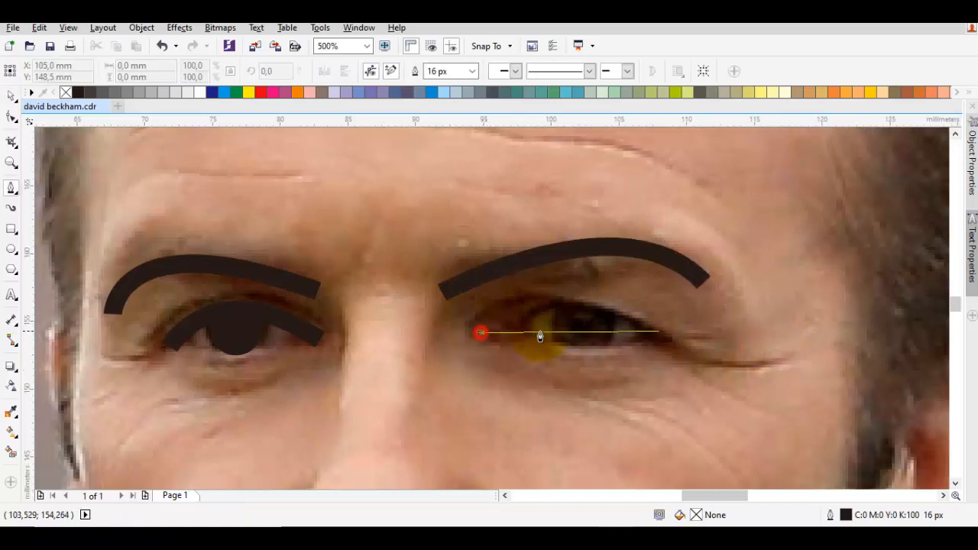
mouse_move(666, 340)
mouse_down()
mouse_move(775, 424)
mouse_move(789, 425)
mouse_move(792, 409)
mouse_up()
key(space)
key(Escape)
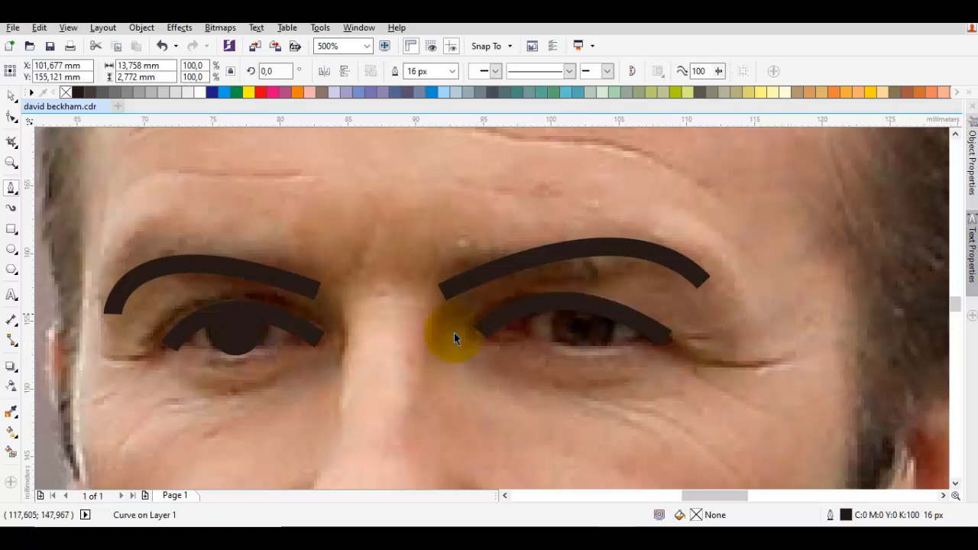
Step: Copy the black iris circle onto the iris of the second eye
key(space)
drag(236, 340, 580, 336)
key(space)
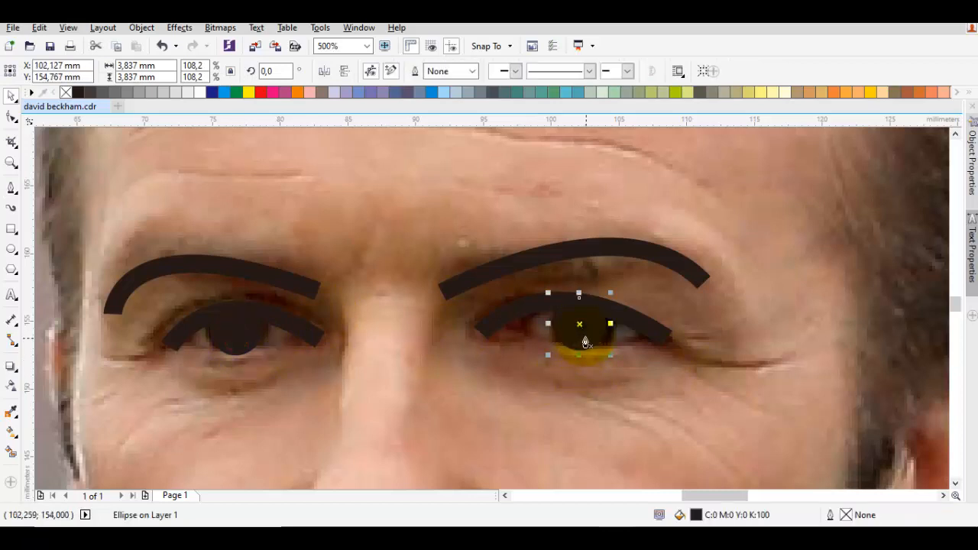
Step: Draw a nose curve about 18 mm tall from the inner corner of the first eye down and under the nose tip
scroll(589, 348, down, 1)
drag(532, 439, 564, 362)
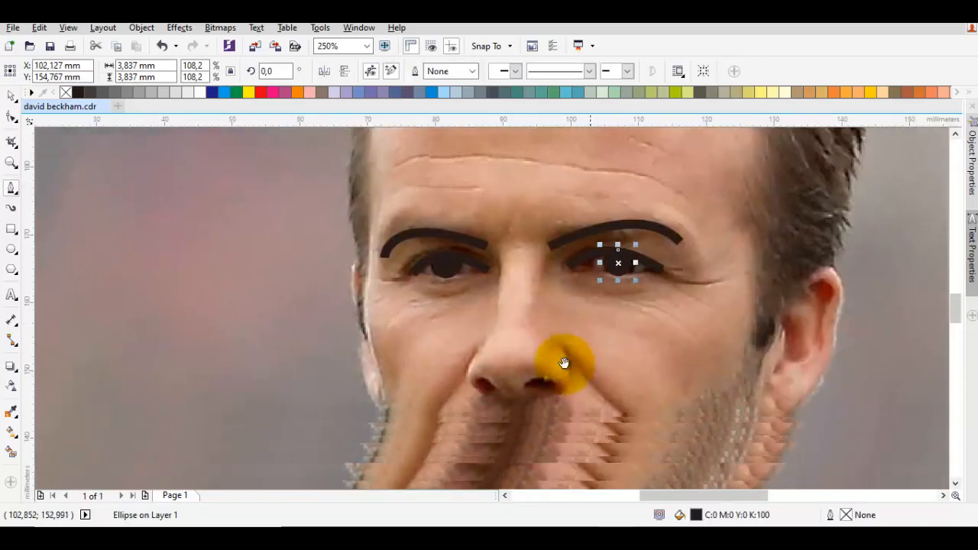
click(499, 267)
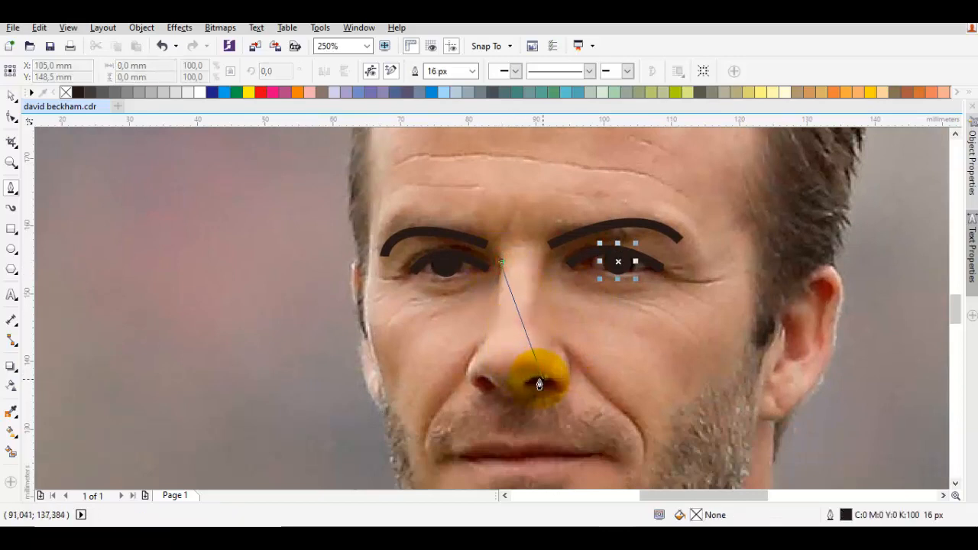
drag(546, 381, 662, 355)
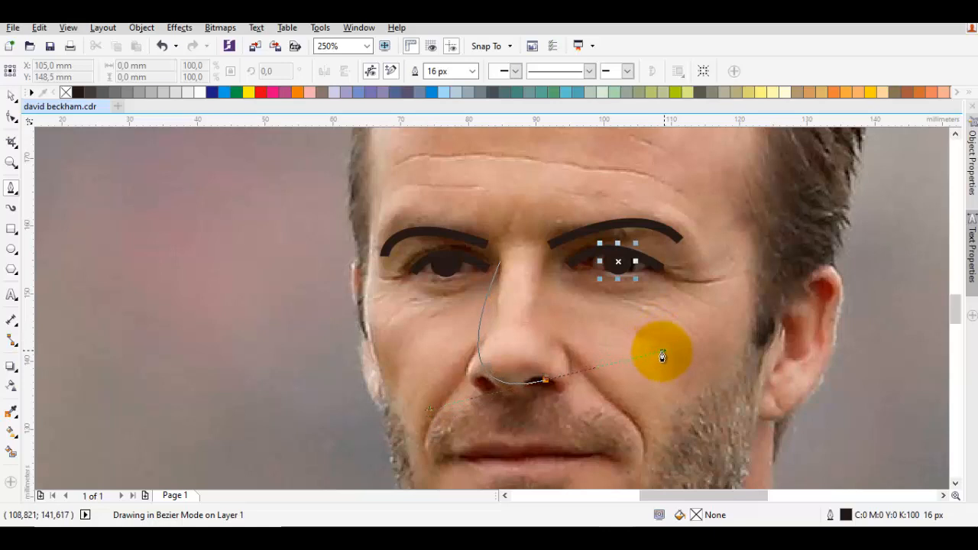
key(Escape)
Step: Draw a nearly straight mouth line along the parting of the lips, from one corner to the other
drag(555, 430, 536, 330)
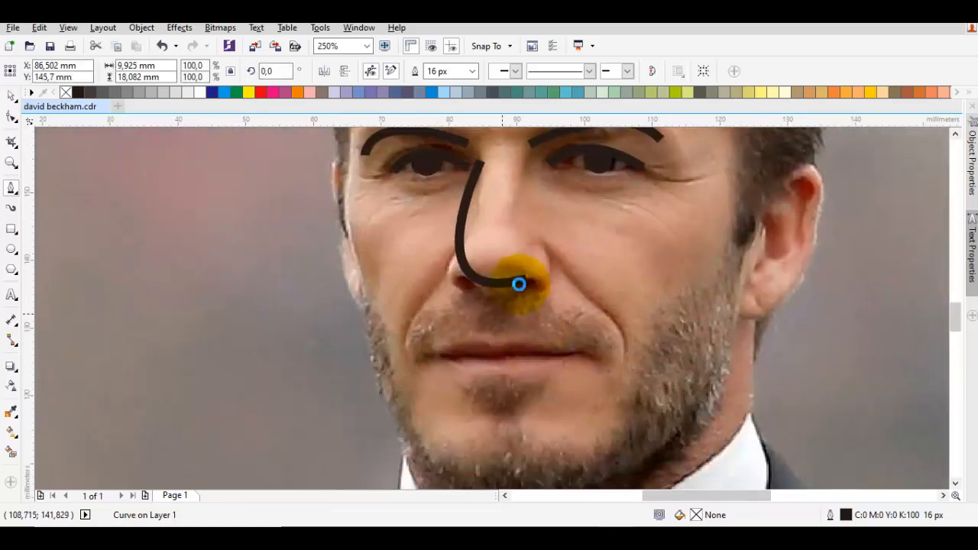
key(Escape)
drag(435, 362, 561, 366)
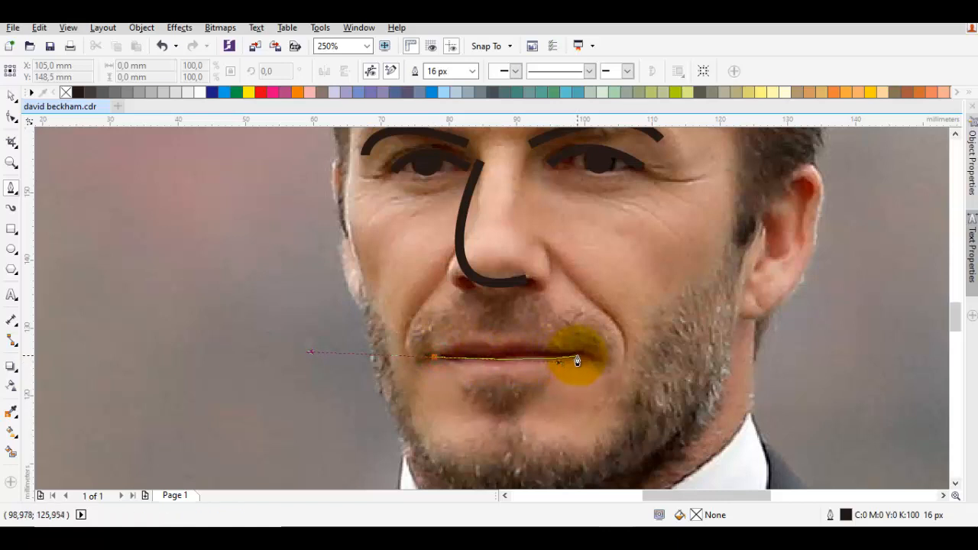
click(578, 358)
key(space)
Step: Reshape the mouth line's curvature by adjusting the control handle near its end node
key(F10)
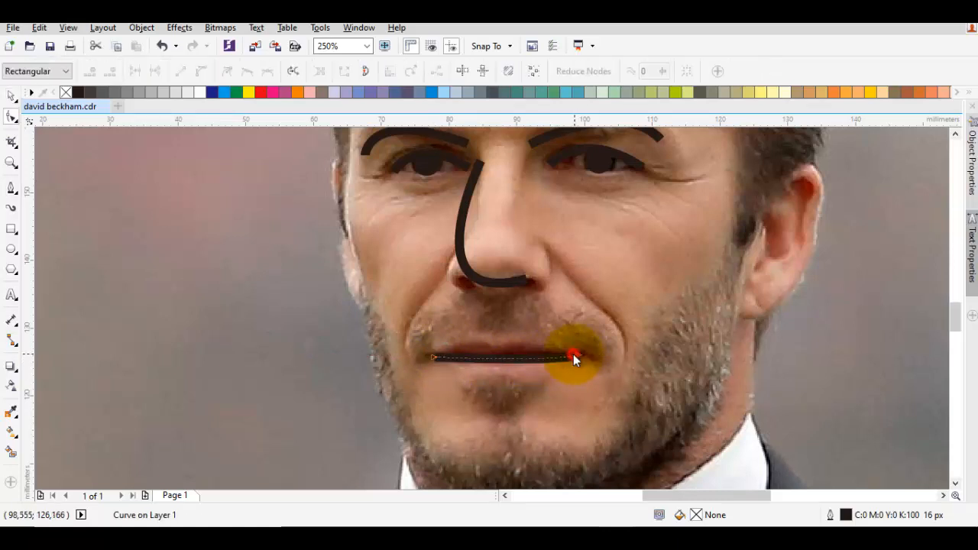
click(578, 357)
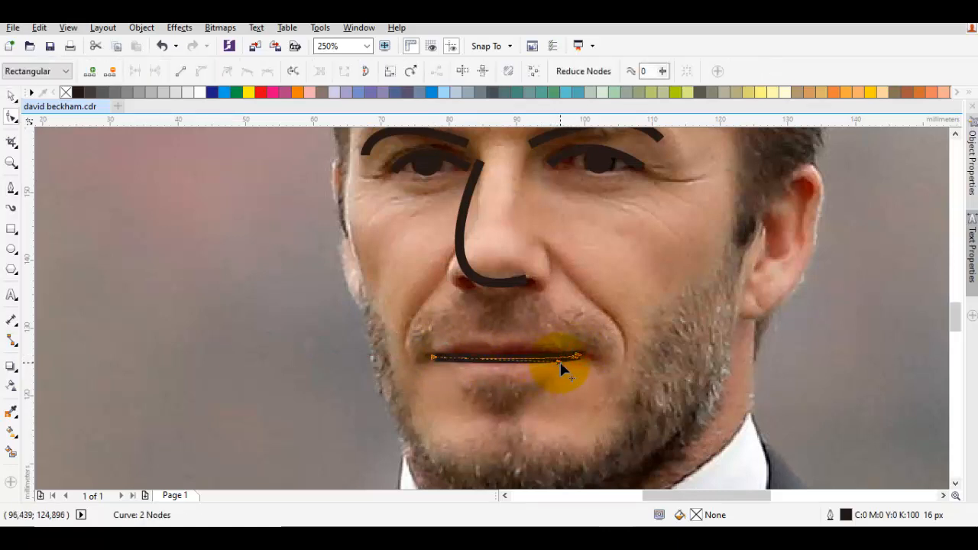
mouse_move(560, 368)
mouse_down()
mouse_move(505, 372)
mouse_move(479, 321)
mouse_move(731, 343)
mouse_move(746, 330)
mouse_up()
key(space)
Step: Move the reference photo beside the traced facial features so the line drawing stands alone on the page
click(507, 375)
scroll(481, 324, down, 2)
click(519, 390)
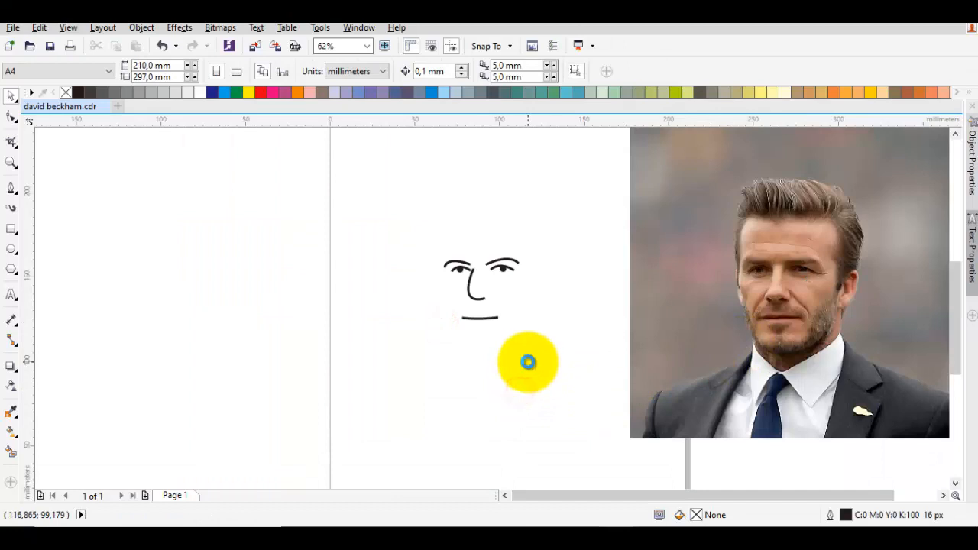
Step: Undo the last move of the reference photo to place it back under the facial lines, and deselect it
key(ctrl+z)
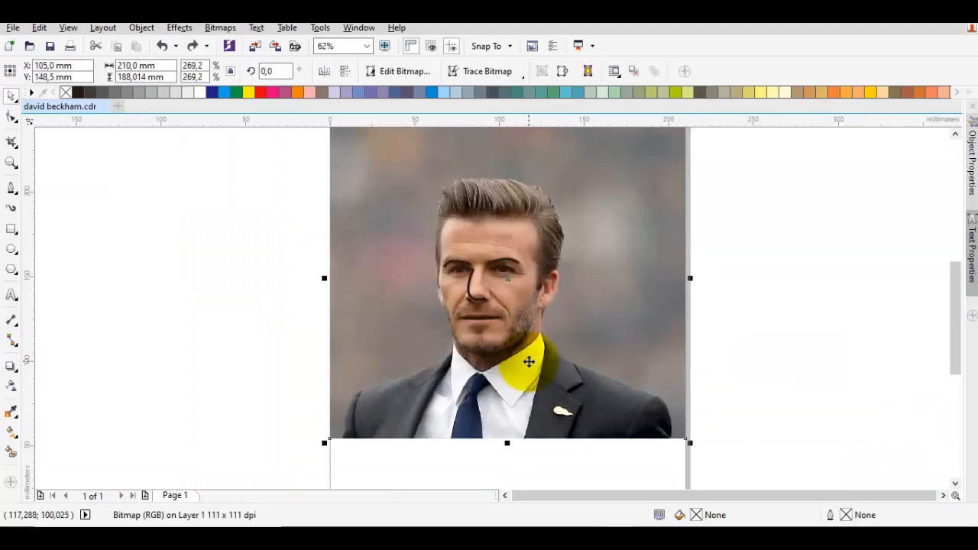
middle_click(526, 359)
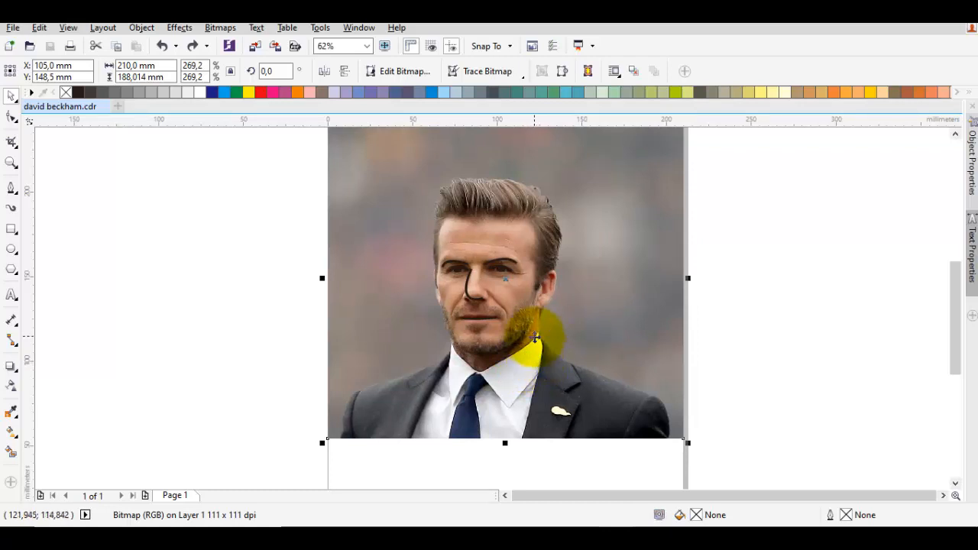
scroll(475, 284, up, 4)
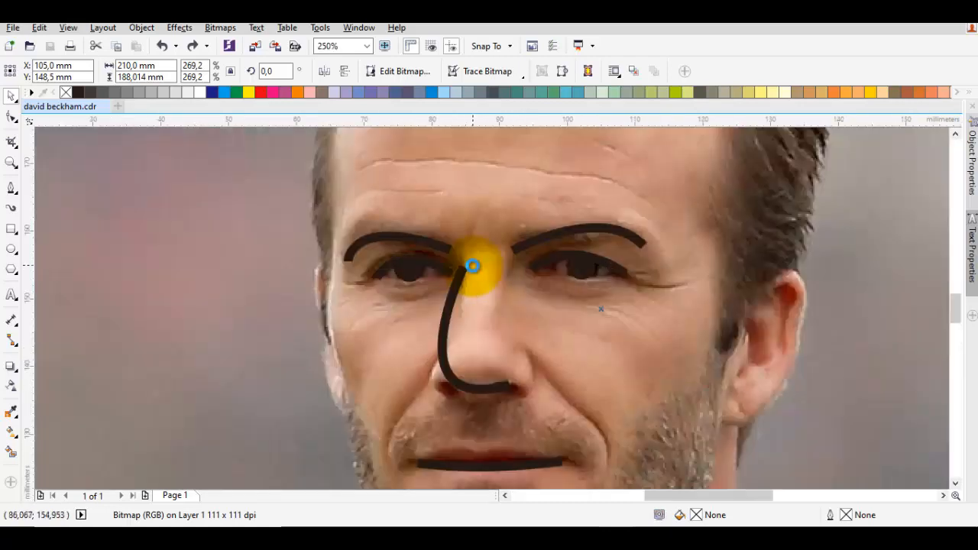
key(Escape)
Step: Extend the nose curve slightly upward by moving its upper end node toward the bridge of the nose
drag(494, 356, 524, 305)
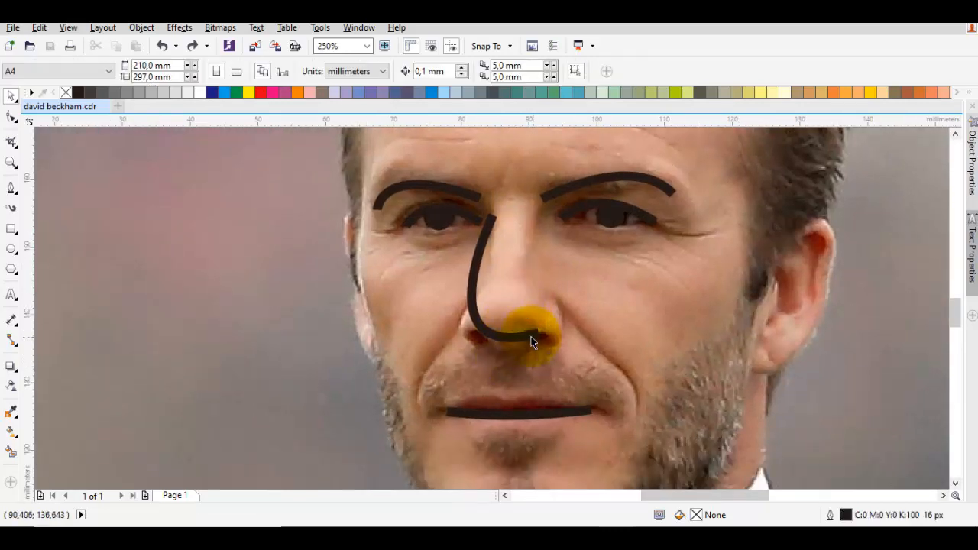
click(533, 338)
key(F10)
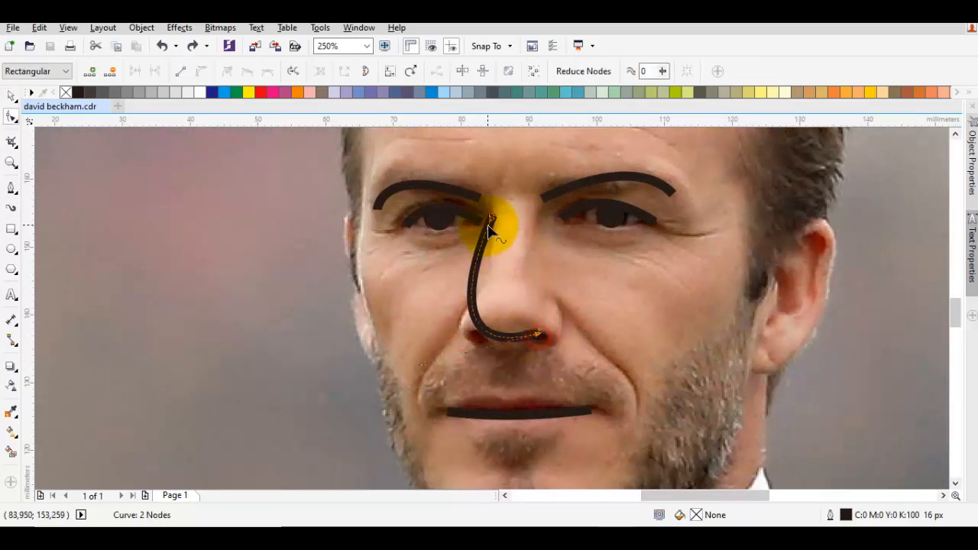
drag(495, 216, 498, 206)
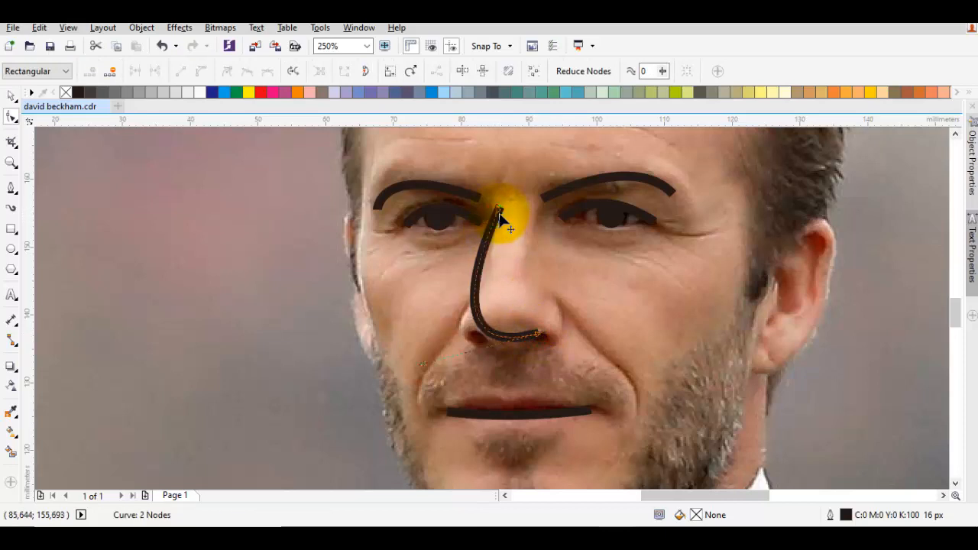
click(429, 363)
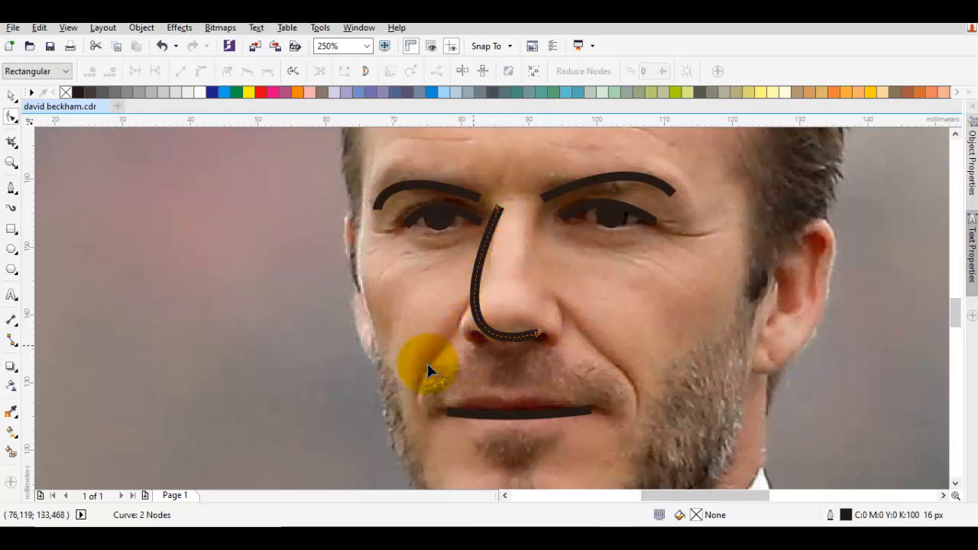
key(space)
key(Escape)
Step: Draw a closed crescent moustache outline about 30 mm wide and 13 mm tall between the nose and lips, reaching both mouth corners
scroll(566, 351, down, 1)
drag(566, 318, 539, 302)
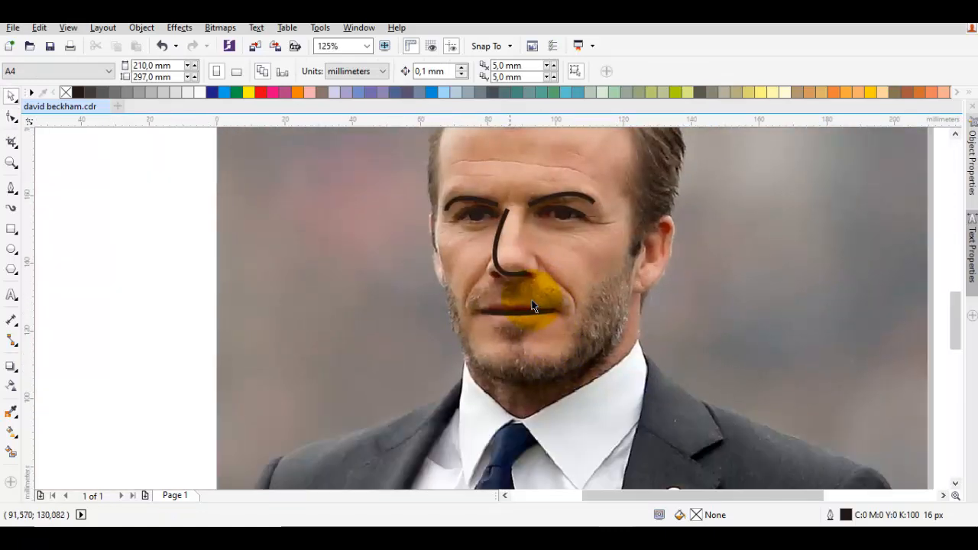
key(space)
drag(503, 260, 517, 298)
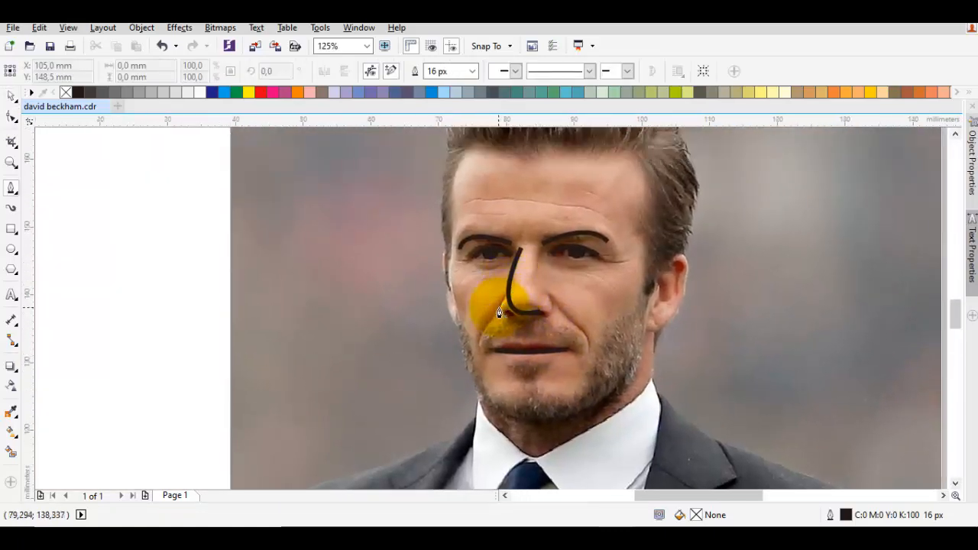
scroll(492, 316, up, 1)
drag(473, 413, 456, 403)
drag(518, 347, 652, 337)
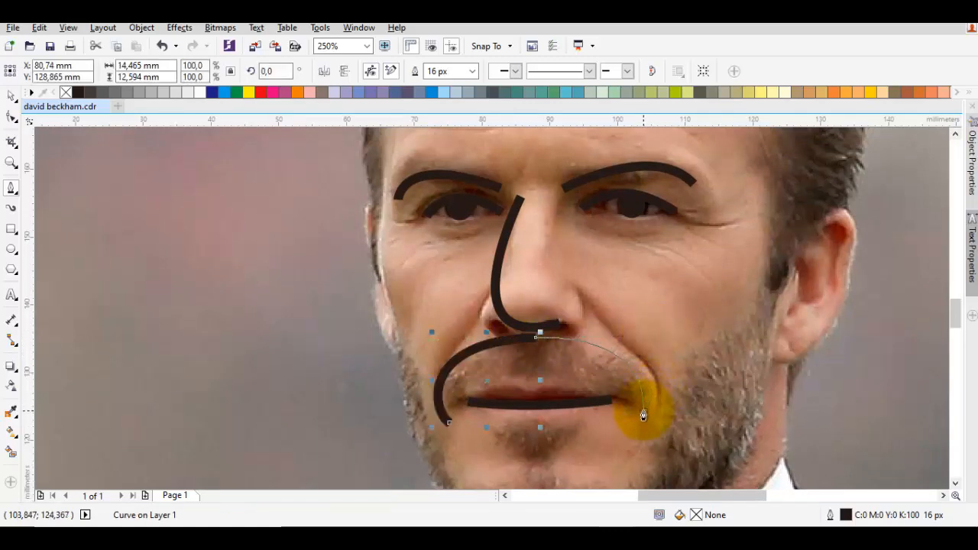
click(643, 412)
drag(538, 378, 455, 378)
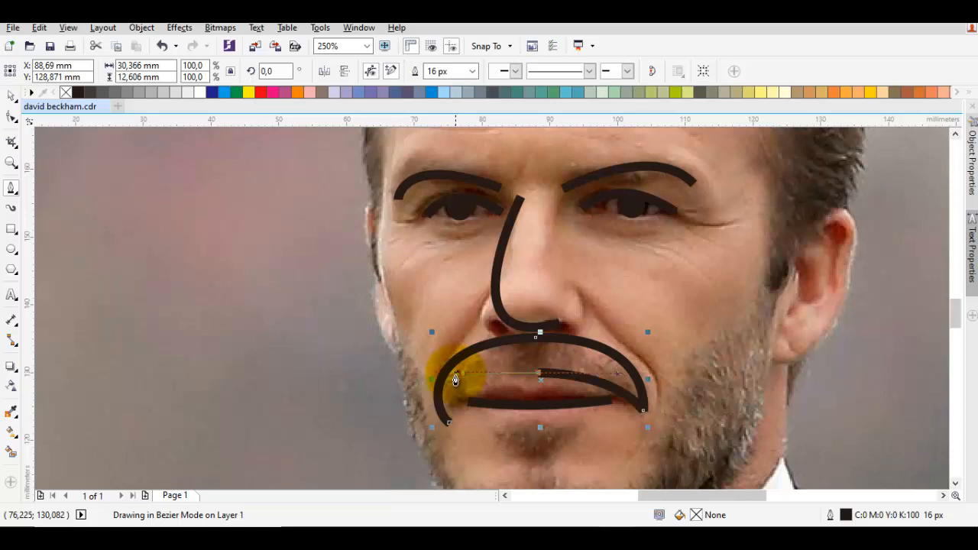
click(451, 423)
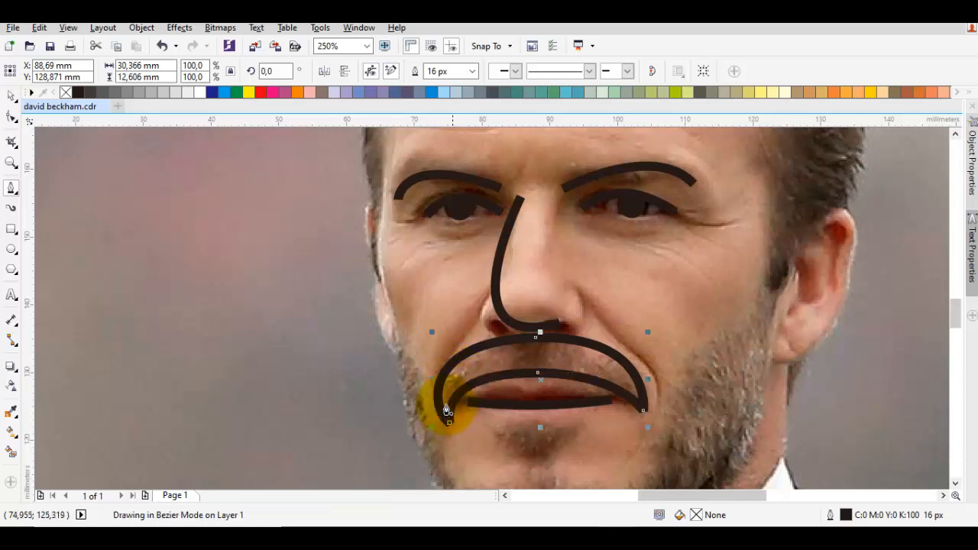
Step: Remove the middle node from the moustache outline's lower edge
key(F10)
click(563, 377)
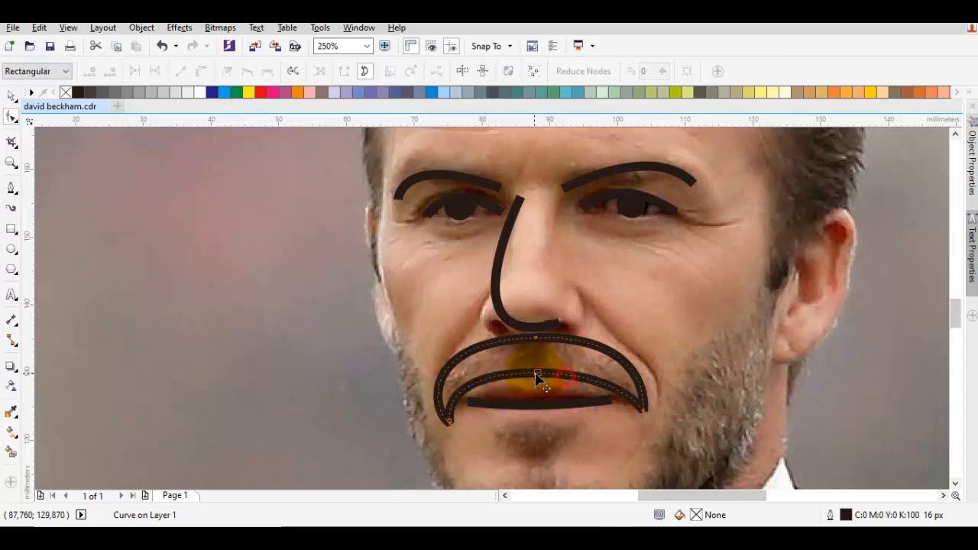
click(536, 374)
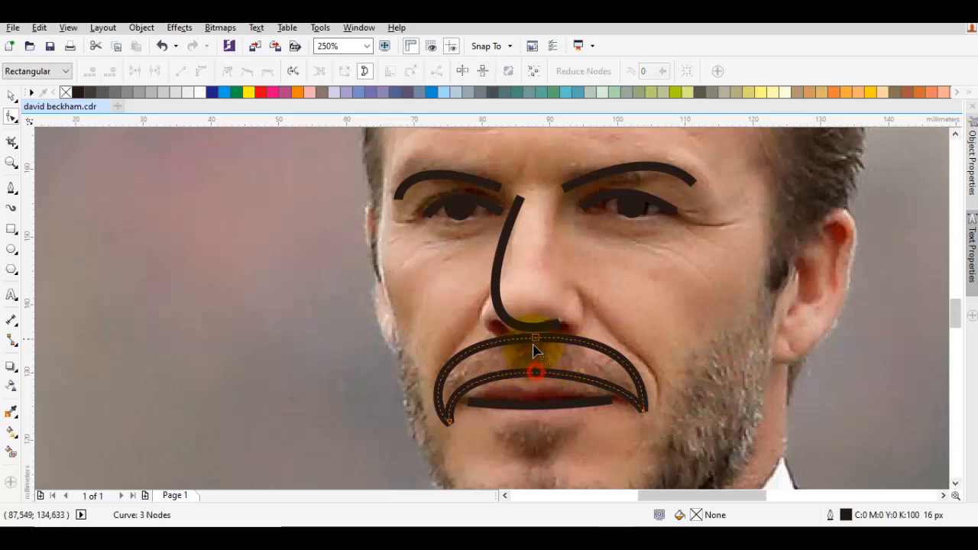
Step: Try to remove the middle node from the moustache outline's upper edge as well
double_click(535, 338)
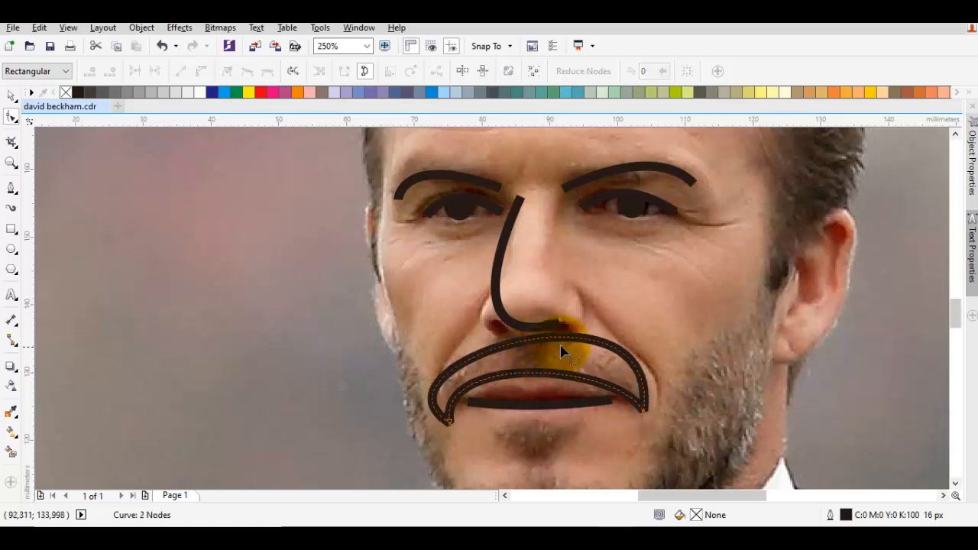
key(ctrl+a)
right_click(653, 273)
click(616, 329)
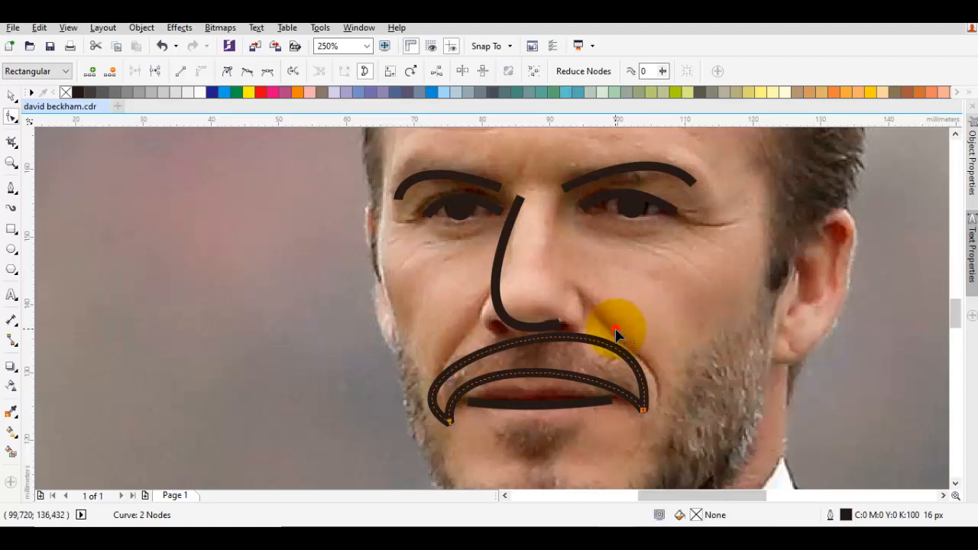
key(ctrl+z)
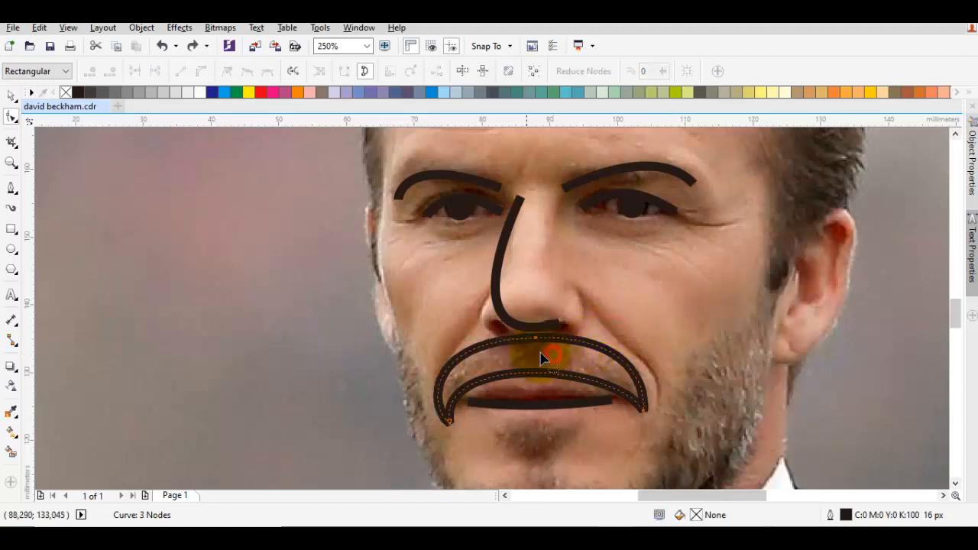
Step: Refine the moustache's upper arc by adjusting its middle node and both of that node's control handles
click(535, 339)
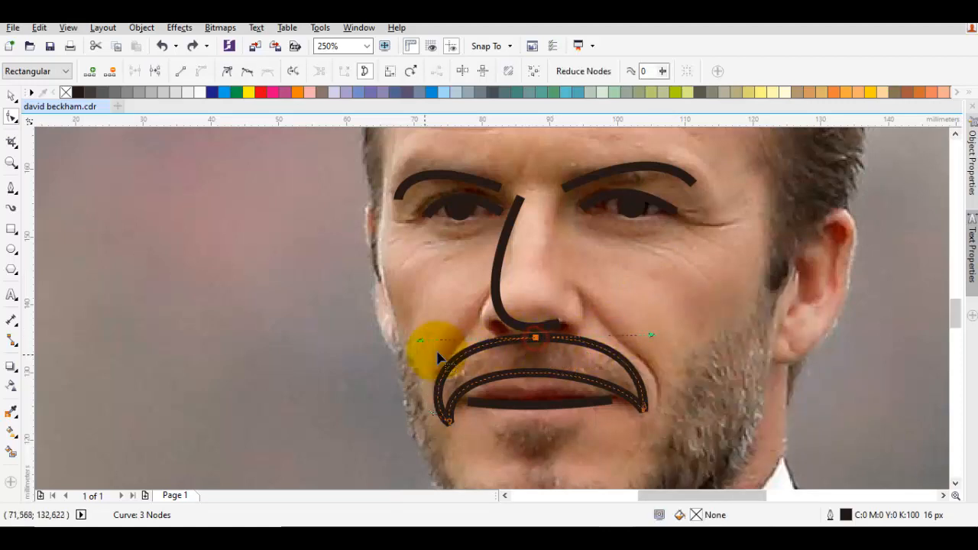
drag(419, 340, 429, 337)
click(509, 369)
scroll(559, 342, up, 1)
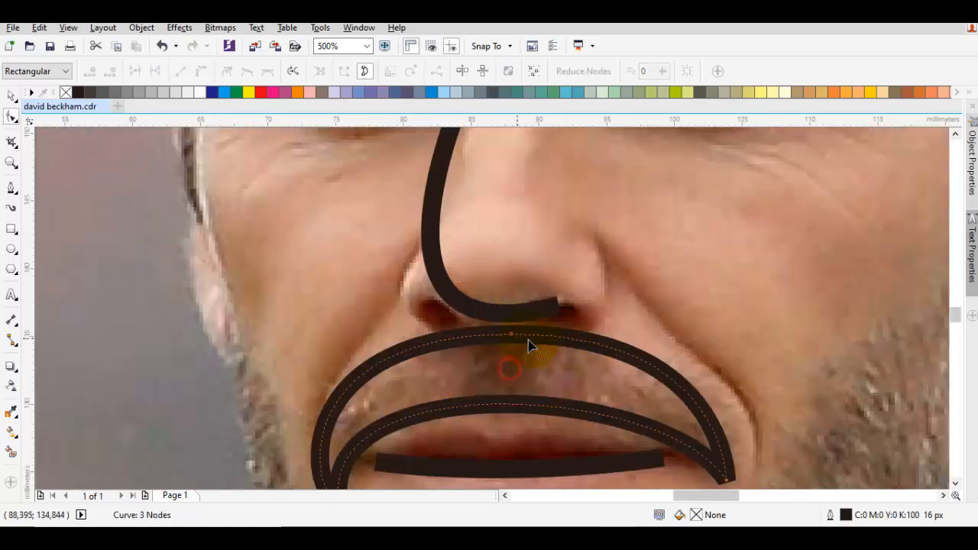
drag(512, 336, 518, 336)
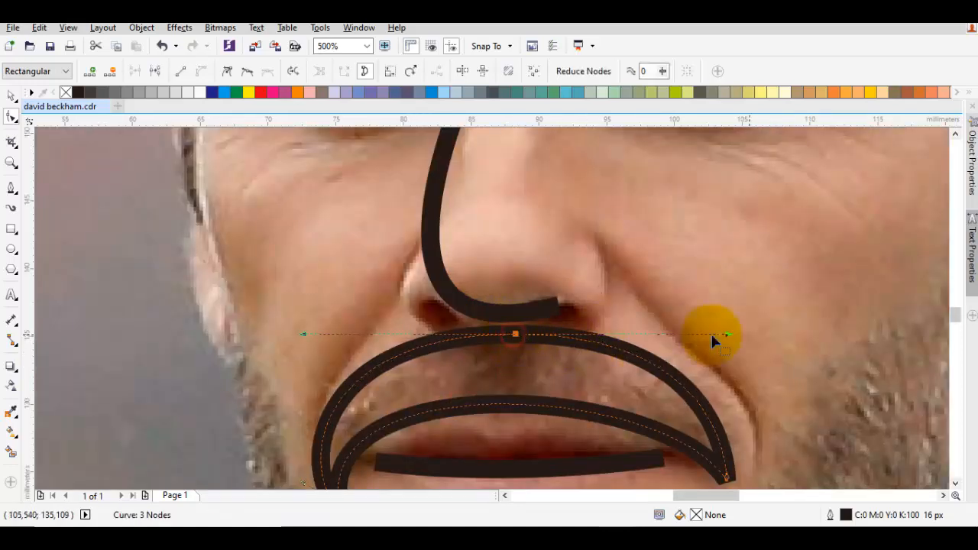
drag(728, 333, 735, 332)
Step: Fill the moustache with 90% black and remove its outline
key(space)
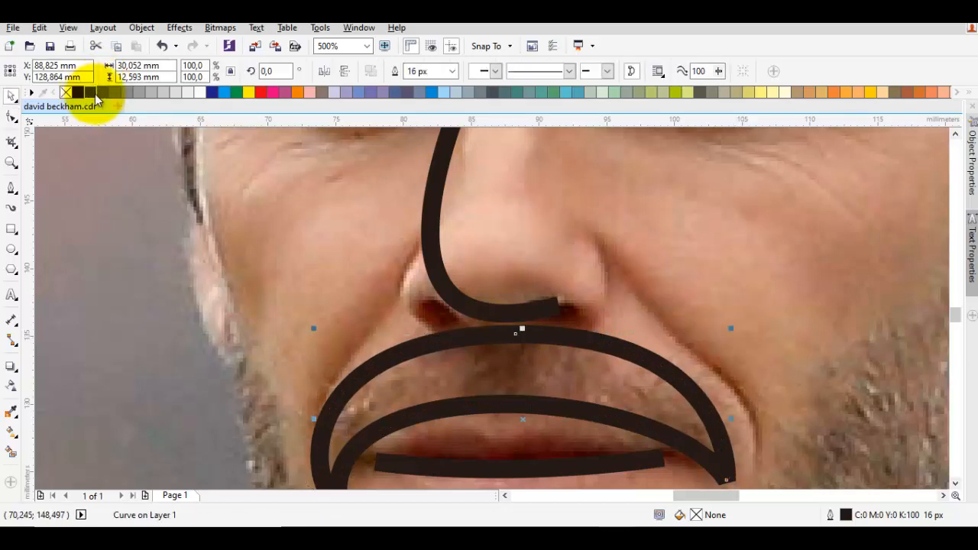
click(90, 92)
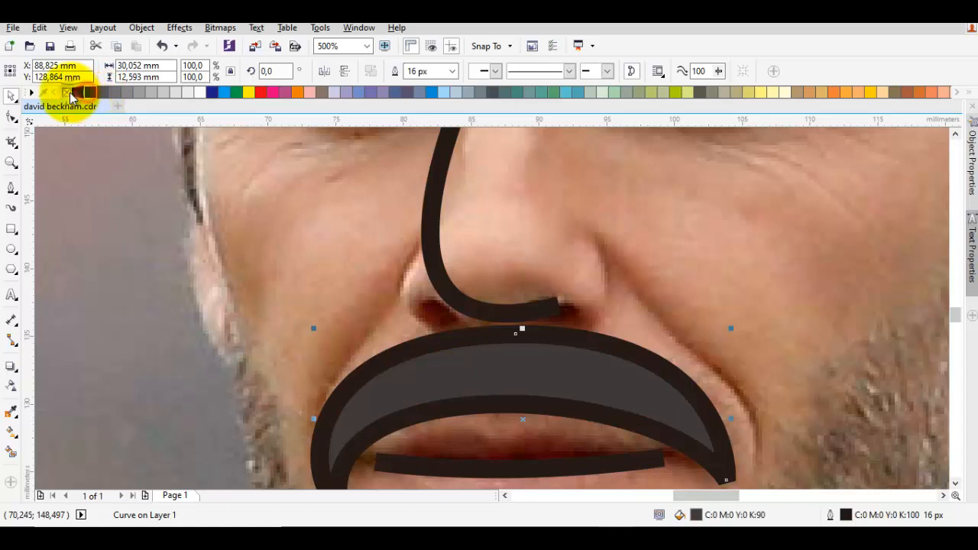
right_click(66, 93)
key(space)
scroll(534, 286, down, 1)
key(space)
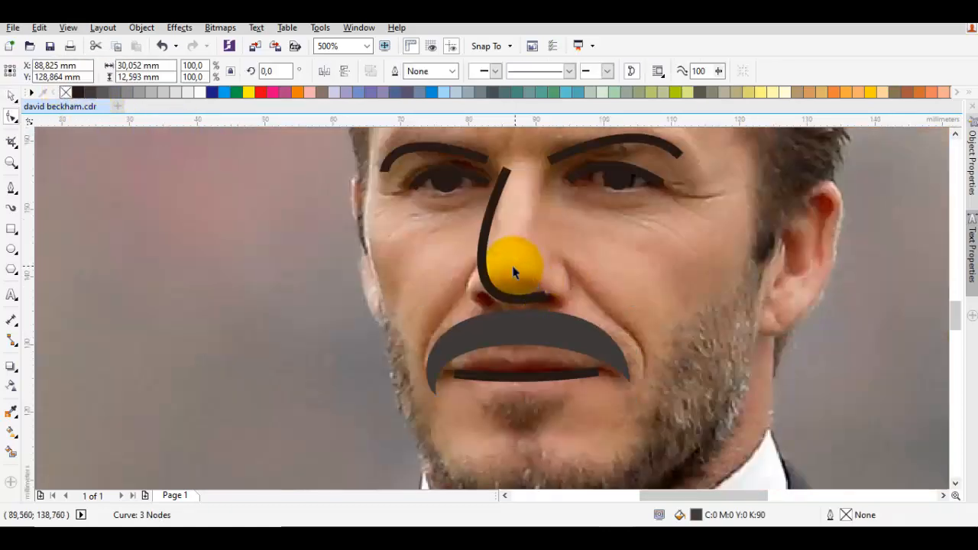
click(514, 267)
Step: Draw a closed soul-patch outline about 14 mm wide below the lower lip, with a nearly straight top and a rounded bottom
drag(517, 318, 574, 279)
key(space)
scroll(560, 375, up, 1)
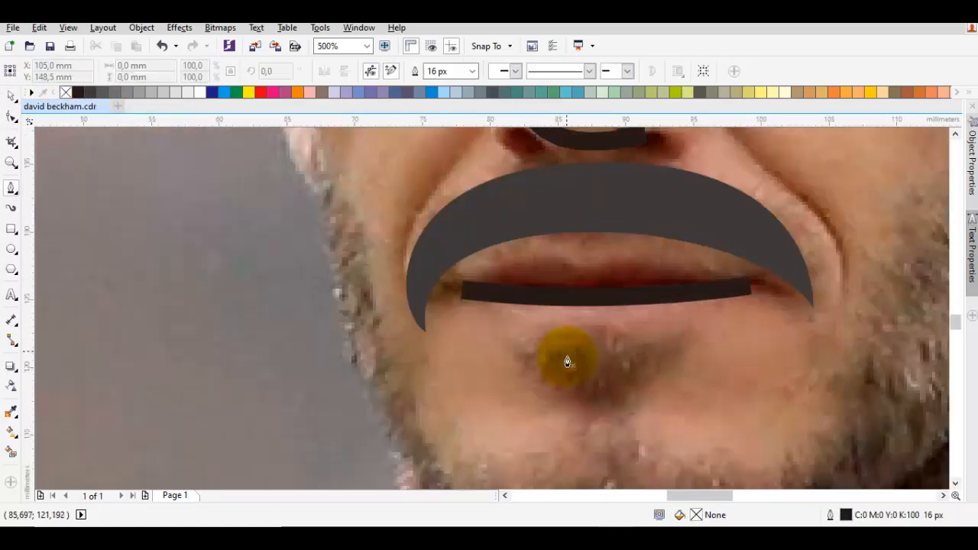
click(521, 343)
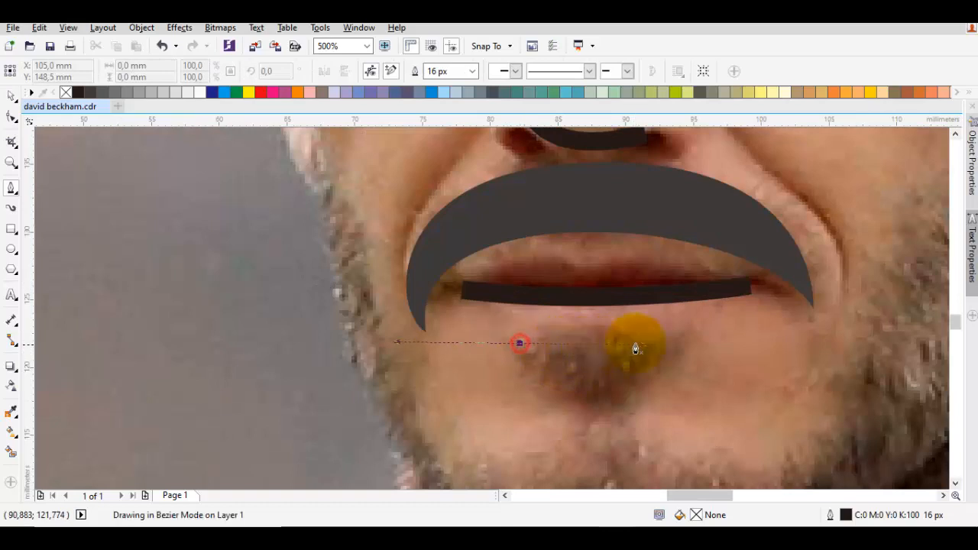
click(710, 331)
key(Escape)
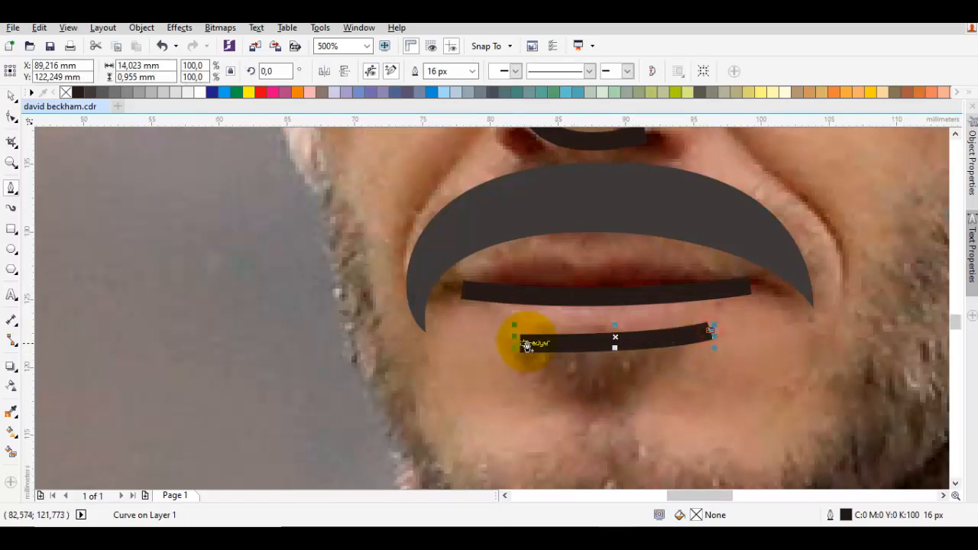
click(522, 343)
drag(671, 523, 615, 445)
Step: Reshape the soul-patch outline at its upper corner node on the ear side
key(space)
double_click(691, 298)
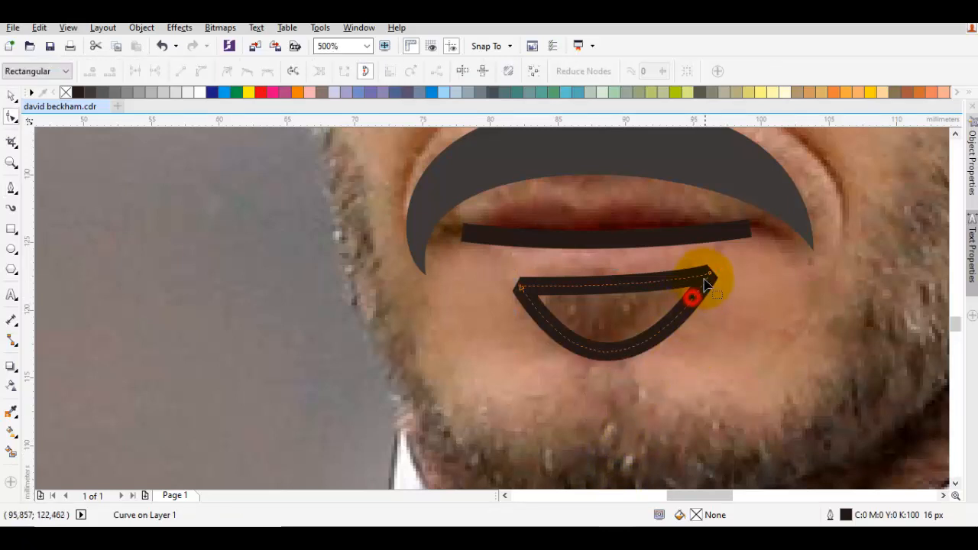
drag(710, 278, 684, 311)
Step: Weld the soul patch to the moustache so both share the moustache's dark fill without an outline
scroll(692, 287, down, 1)
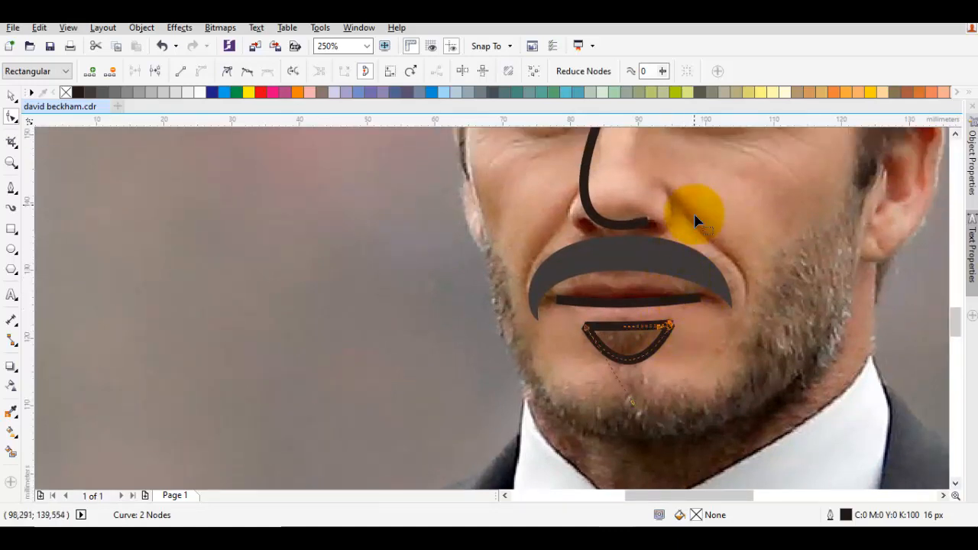
shift+click(667, 264)
key(space)
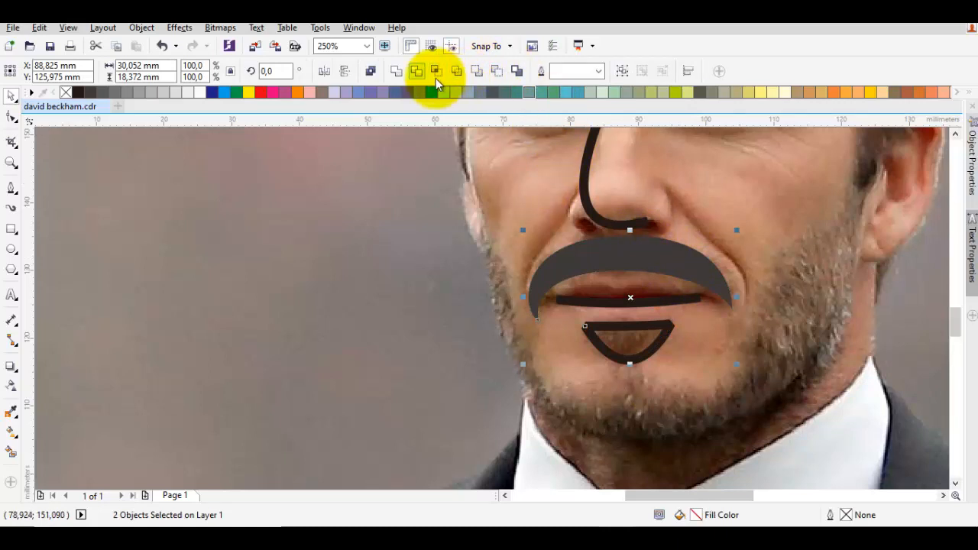
click(395, 71)
click(585, 278)
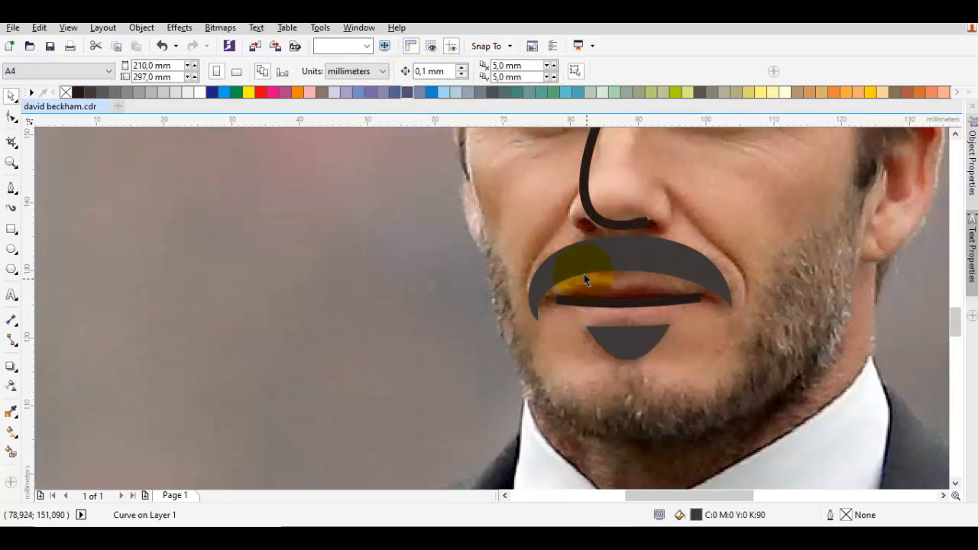
Step: Move the reference photo aside to inspect the facial drawing with its moustache and soul patch, and undo the move
scroll(585, 290, down, 2)
scroll(625, 372, down, 2)
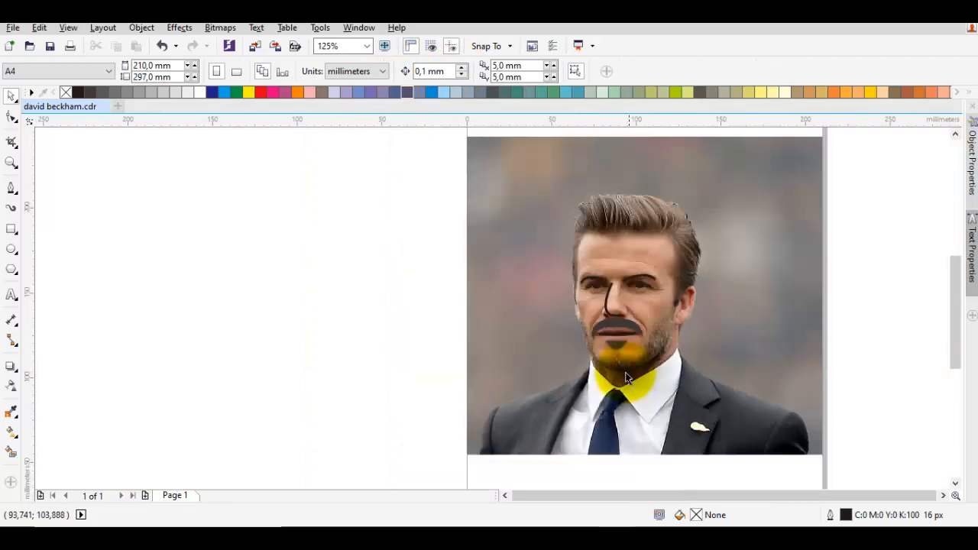
scroll(644, 328, right, 2)
mouse_move(432, 325)
mouse_down()
mouse_move(687, 316)
mouse_move(703, 331)
mouse_up()
click(633, 341)
scroll(553, 320, up, 4)
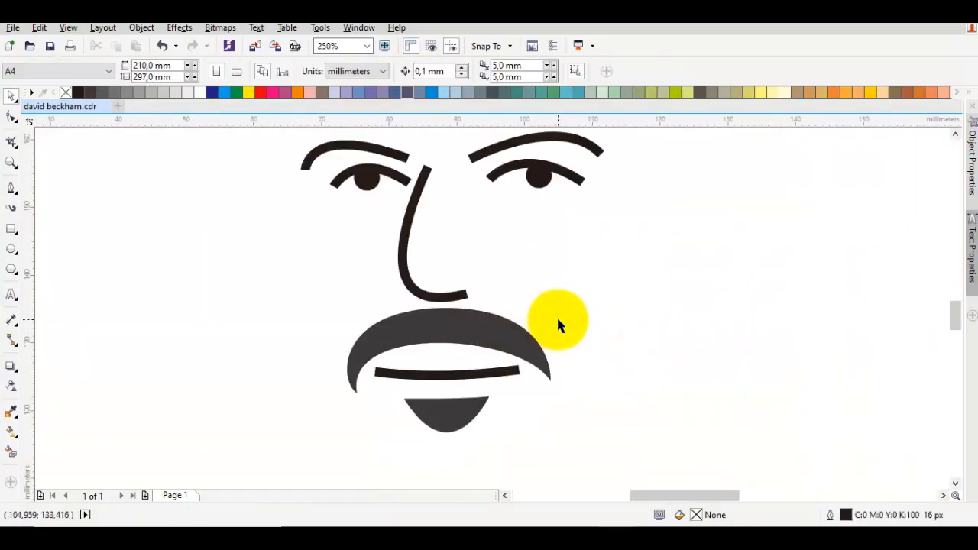
key(ctrl+z)
Step: Trace the beard's upper edge with a 16 px curve from the far cheek, under the soul patch and up to the visible ear
scroll(561, 321, down, 2)
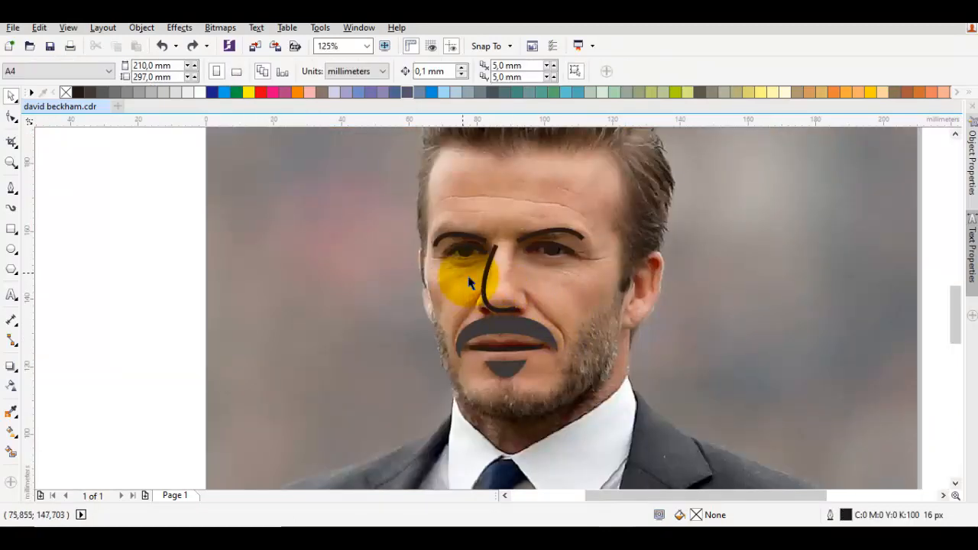
key(F5)
scroll(471, 282, up, 2)
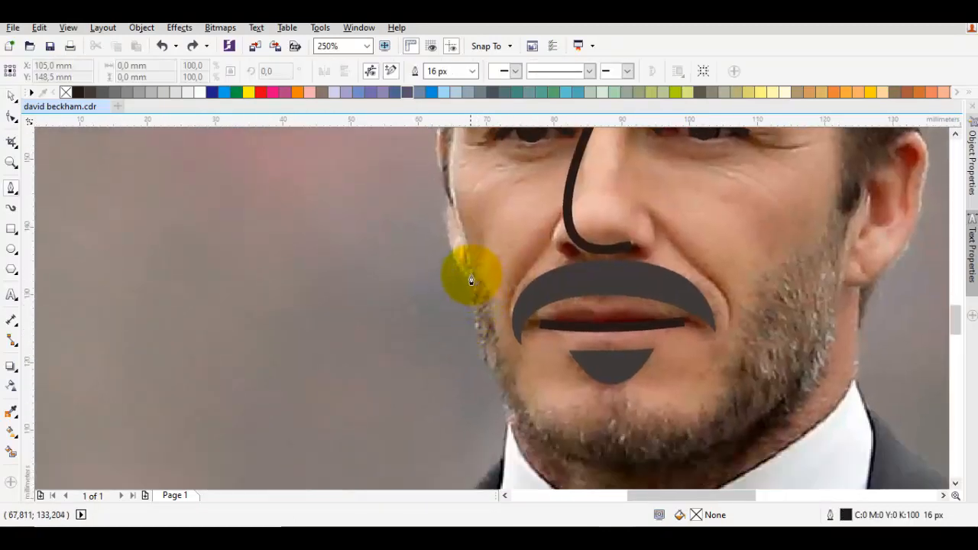
drag(466, 264, 510, 287)
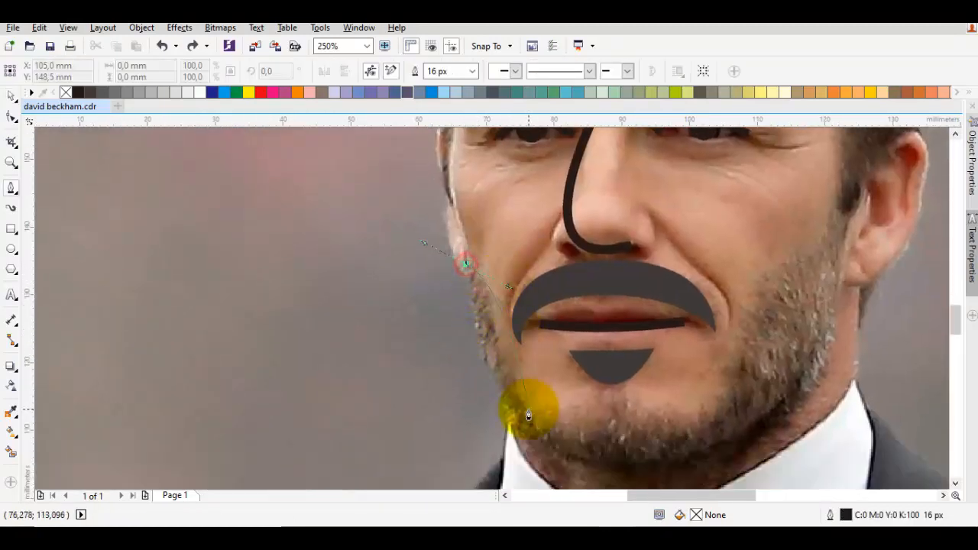
scroll(527, 397, down, 1)
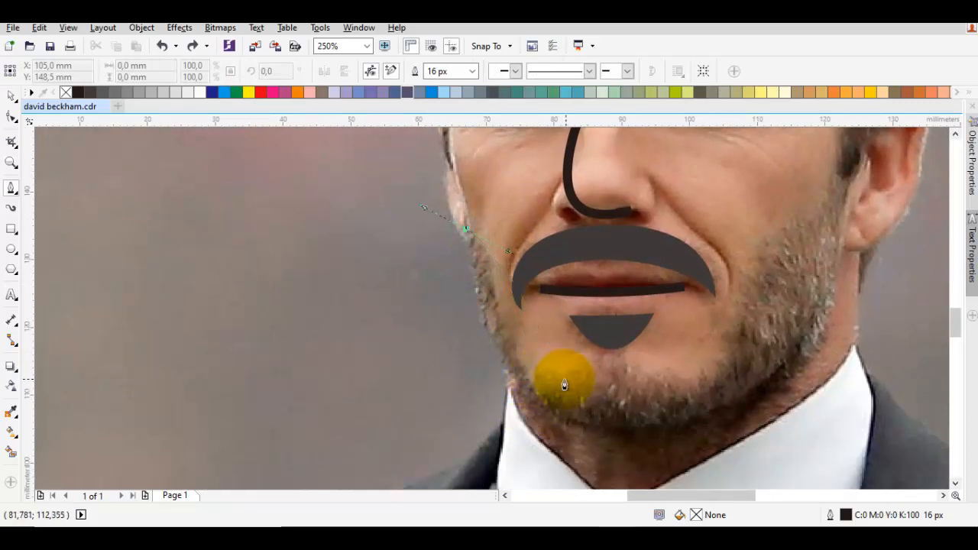
mouse_move(565, 379)
mouse_down()
mouse_move(641, 359)
mouse_move(636, 349)
mouse_up()
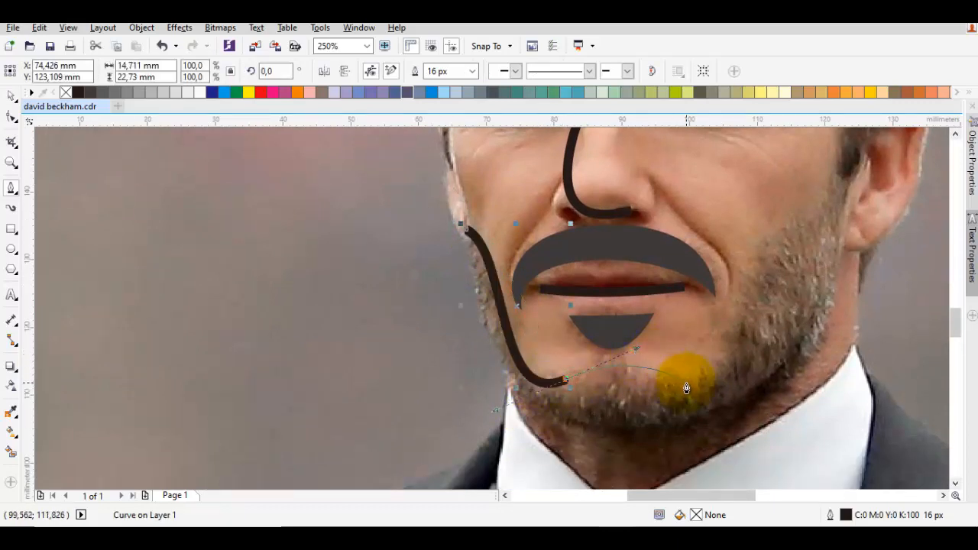
drag(717, 390, 719, 390)
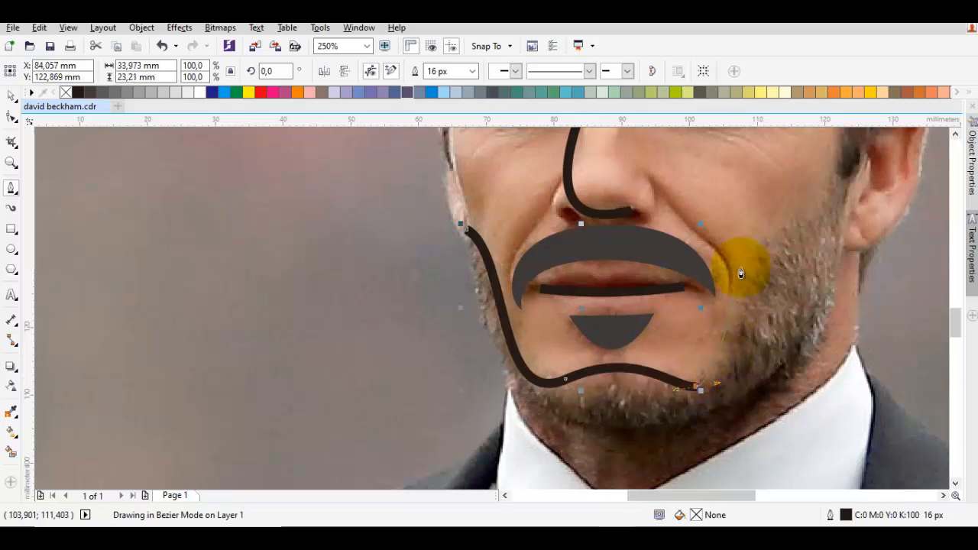
drag(741, 268, 789, 303)
drag(804, 263, 770, 337)
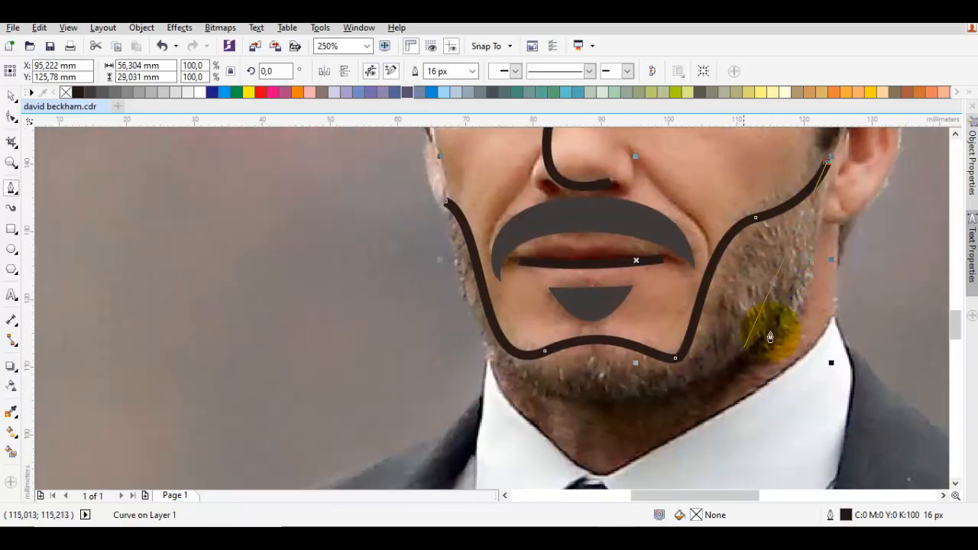
Step: Close the beard outline along the underside of the jaw back to the far cheek, about 56 mm wide and 36 mm high overall
drag(693, 382, 600, 414)
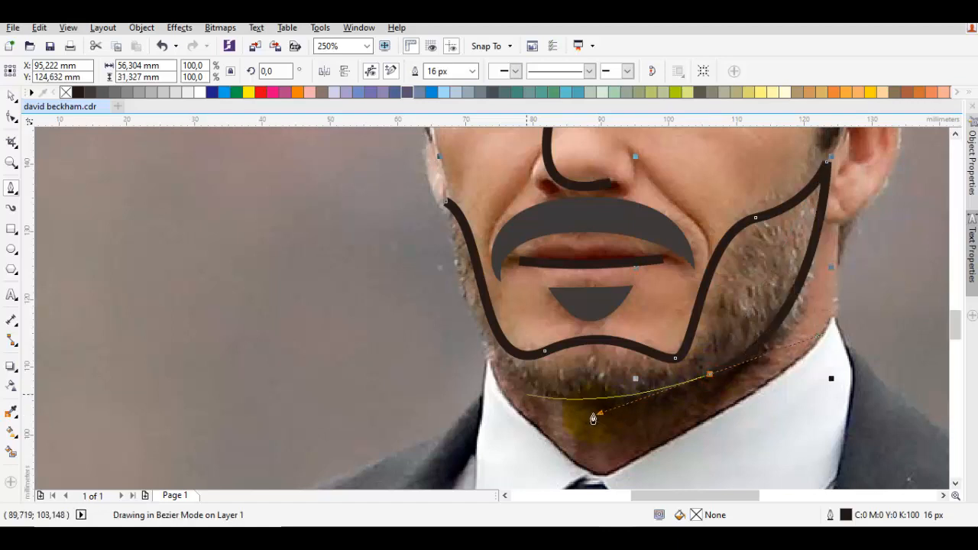
click(448, 203)
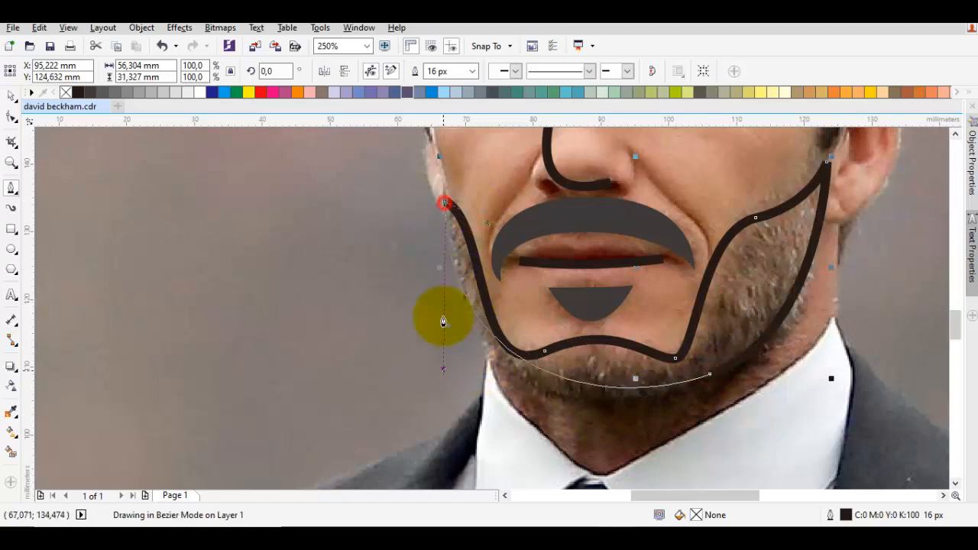
drag(457, 455, 458, 456)
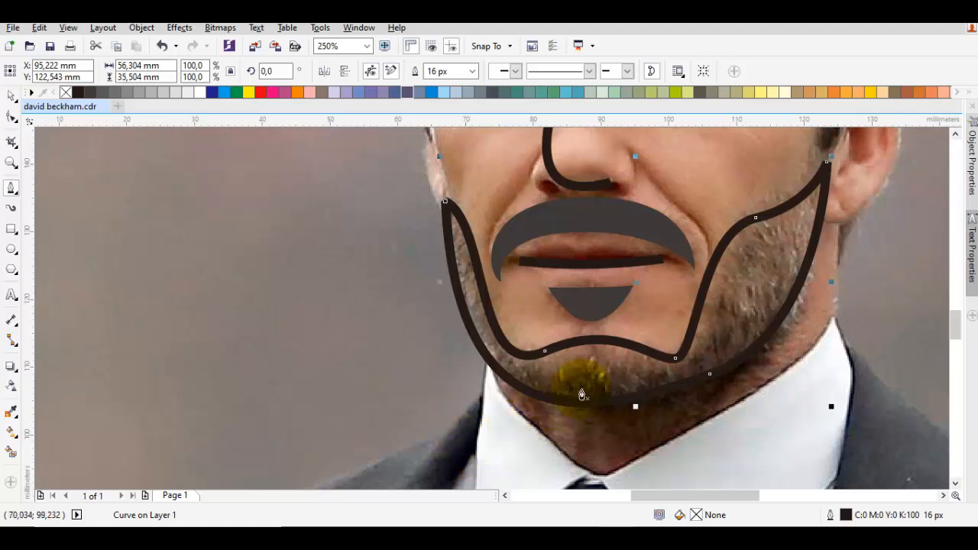
Step: Weld the beard outline to the moustache and soul-patch shape so it takes the same dark fill without an outline
key(space)
shift+click(648, 227)
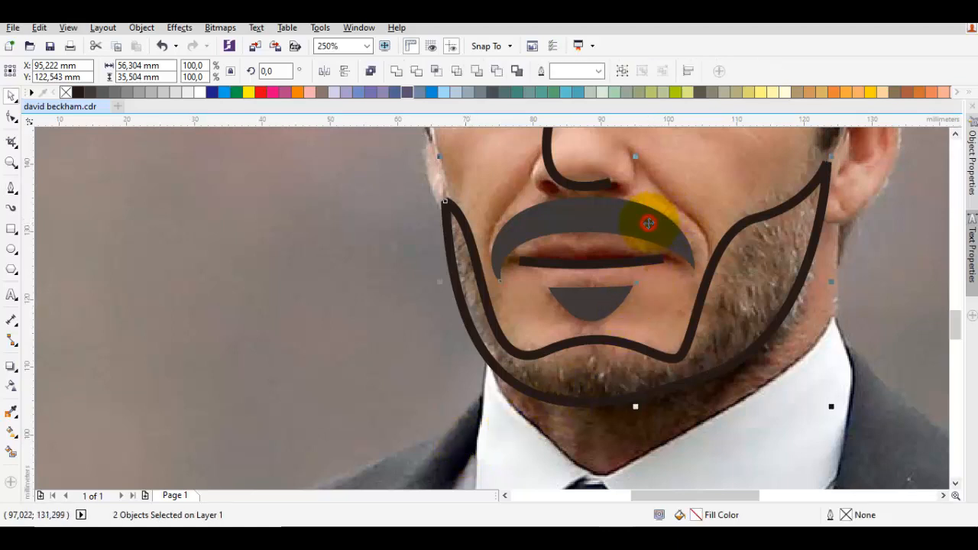
click(395, 72)
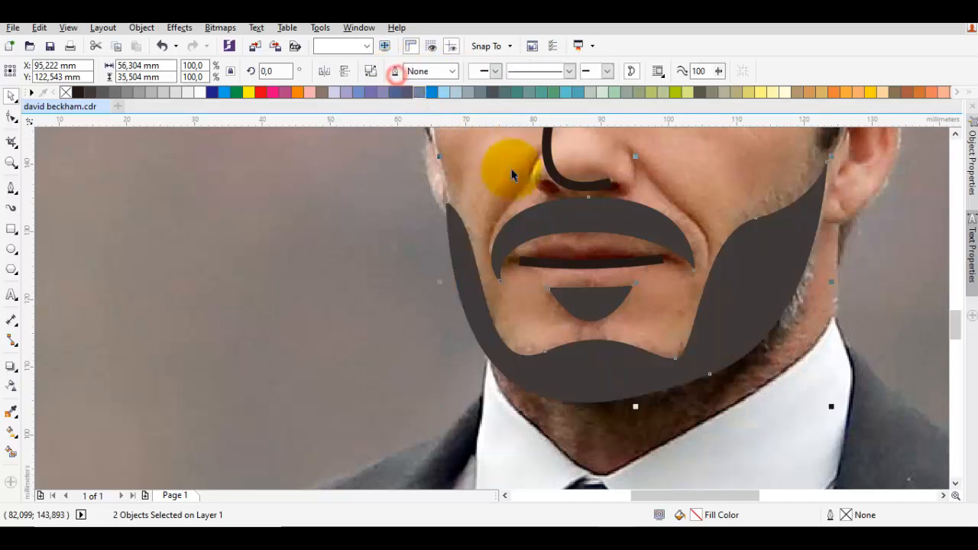
scroll(672, 344, down, 3)
key(Escape)
Step: Move the reference photo aside to inspect the facial drawing with its full beard, and undo the move
drag(734, 316, 635, 313)
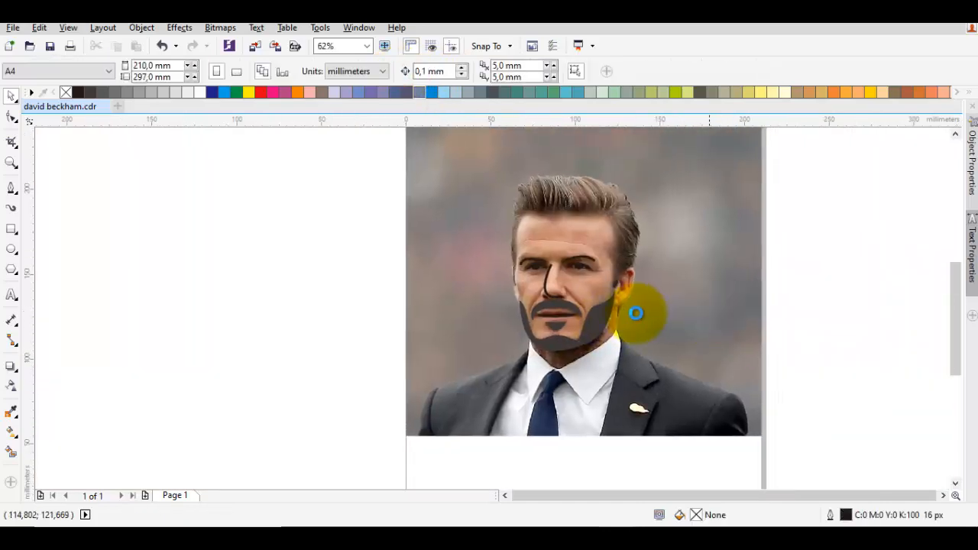
drag(708, 303, 355, 302)
click(808, 306)
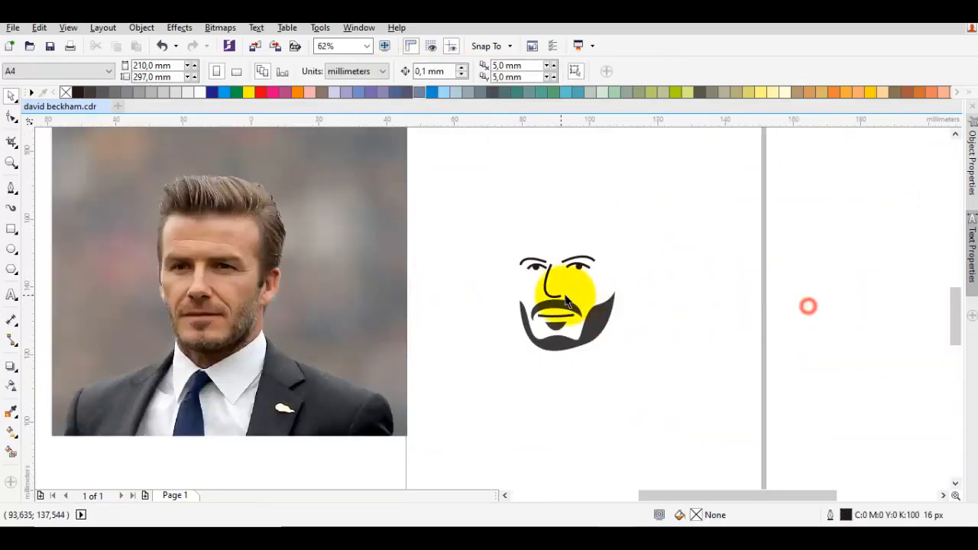
scroll(560, 281, up, 2)
key(ctrl+z)
key(Escape)
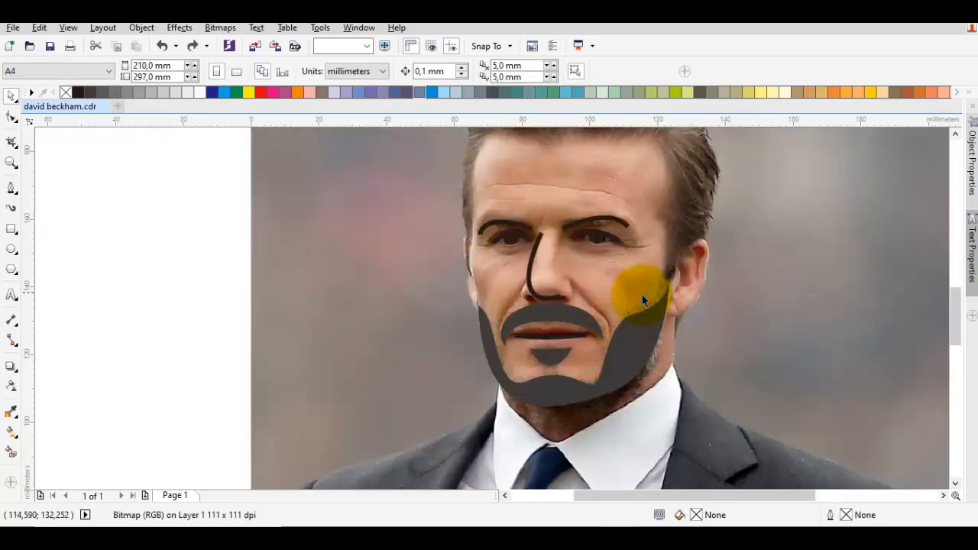
Step: Start the hair outline at the sideburn beside the visible ear and trace its inner edge up to the temple
drag(655, 304, 652, 313)
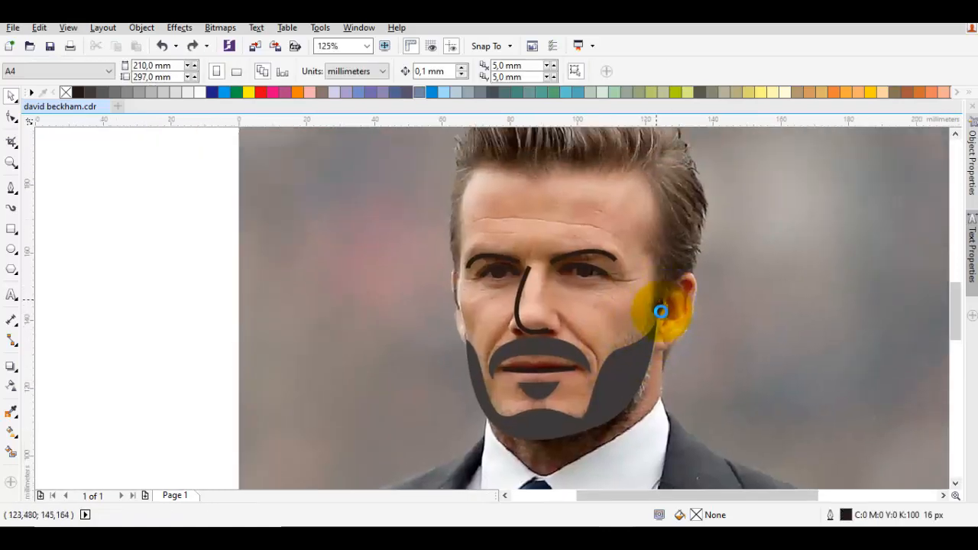
scroll(659, 310, up, 2)
drag(670, 326, 634, 329)
mouse_move(657, 196)
mouse_down()
mouse_move(633, 271)
mouse_move(595, 242)
mouse_up()
drag(629, 208, 604, 271)
click(607, 269)
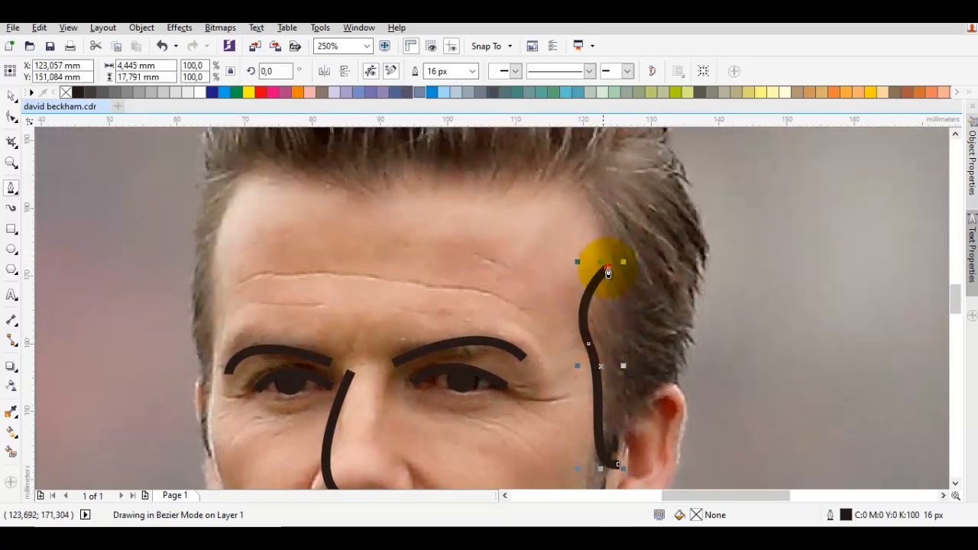
Step: Continue the hair outline around the temple and across the forehead hairline to the far corner of the forehead
drag(548, 157, 583, 214)
drag(520, 243, 398, 270)
drag(314, 220, 368, 239)
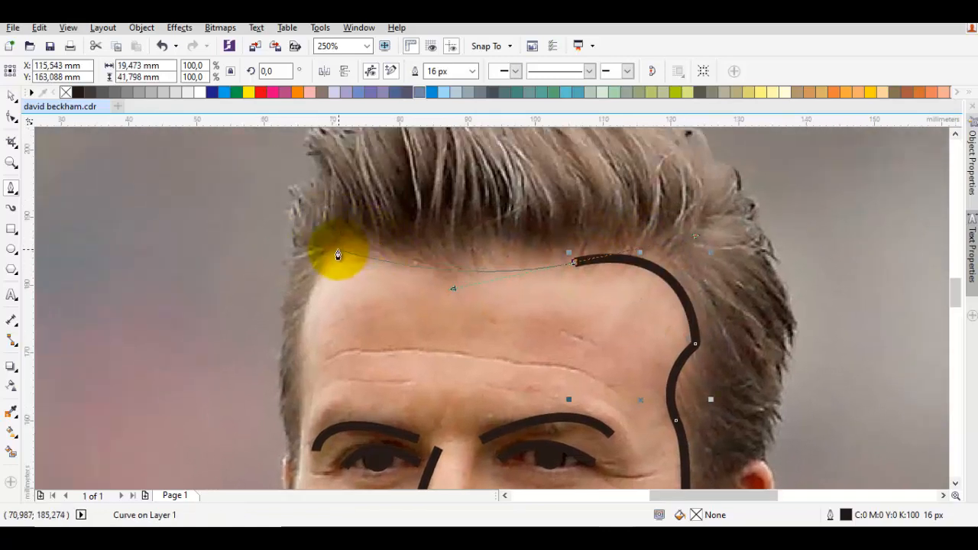
click(336, 255)
Step: Try to trace the hair's inner edge down the far temple, and undo the trial segments
drag(318, 315, 329, 381)
drag(311, 451, 347, 313)
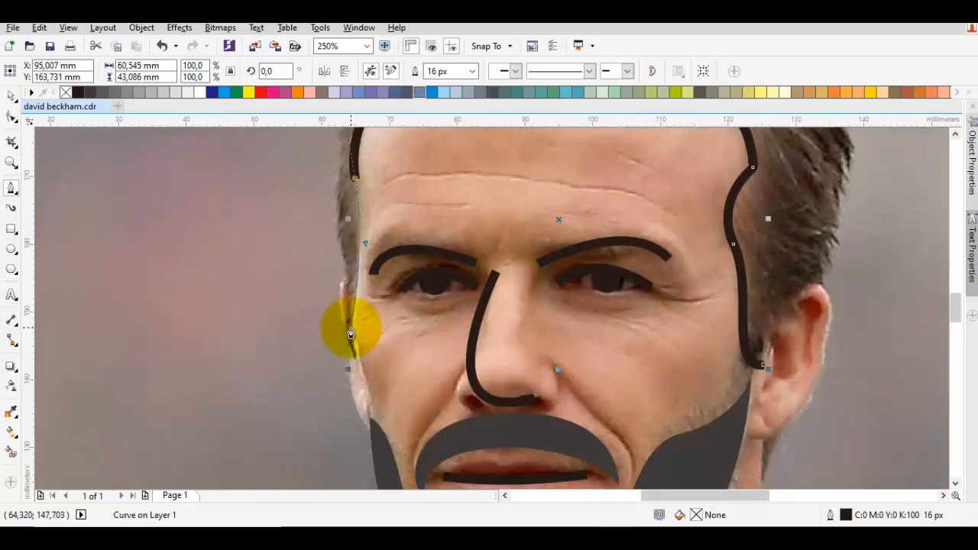
drag(349, 338, 362, 374)
key(ctrl+z)
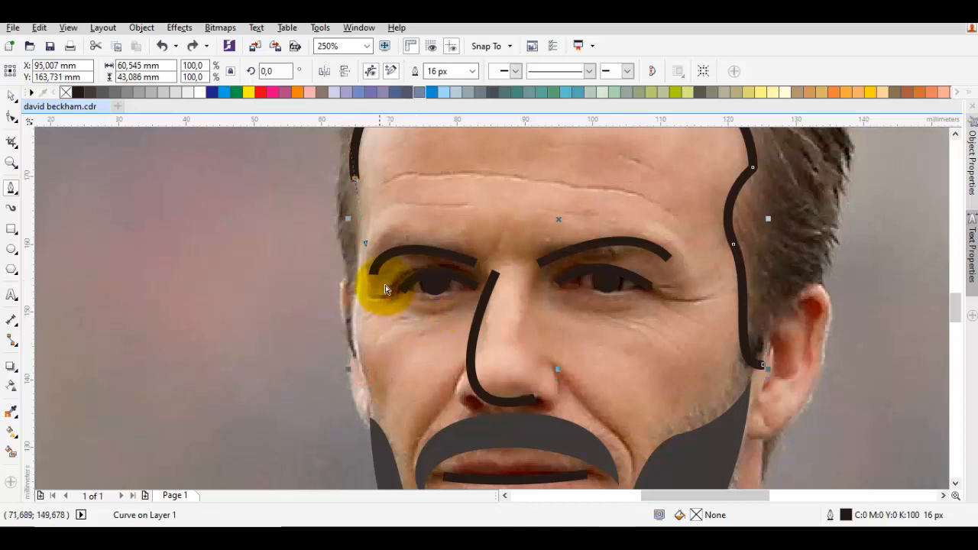
drag(372, 163, 366, 325)
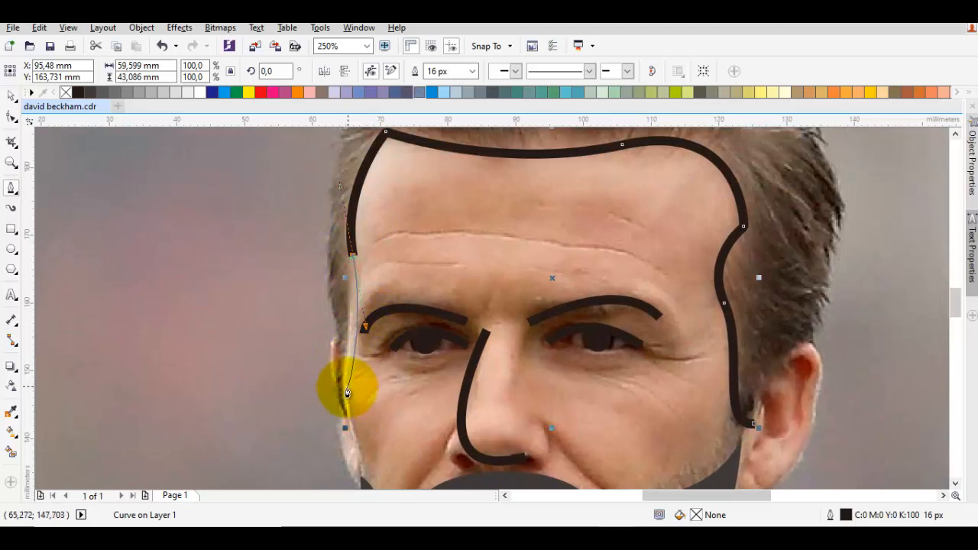
drag(350, 408, 351, 388)
key(ctrl+z)
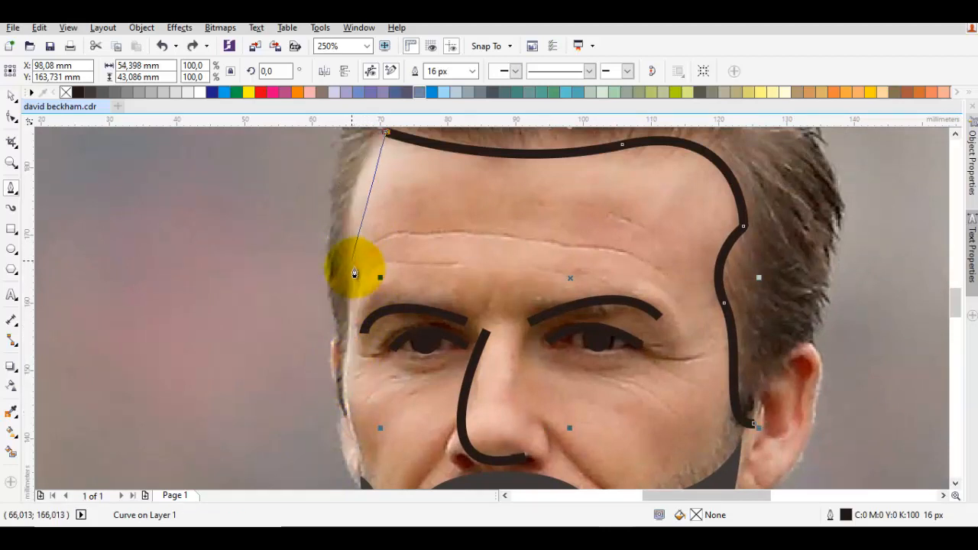
Step: Trace the hair's inner edge down the far temple to the cheek, and return up the outer side of the head
drag(346, 340, 337, 384)
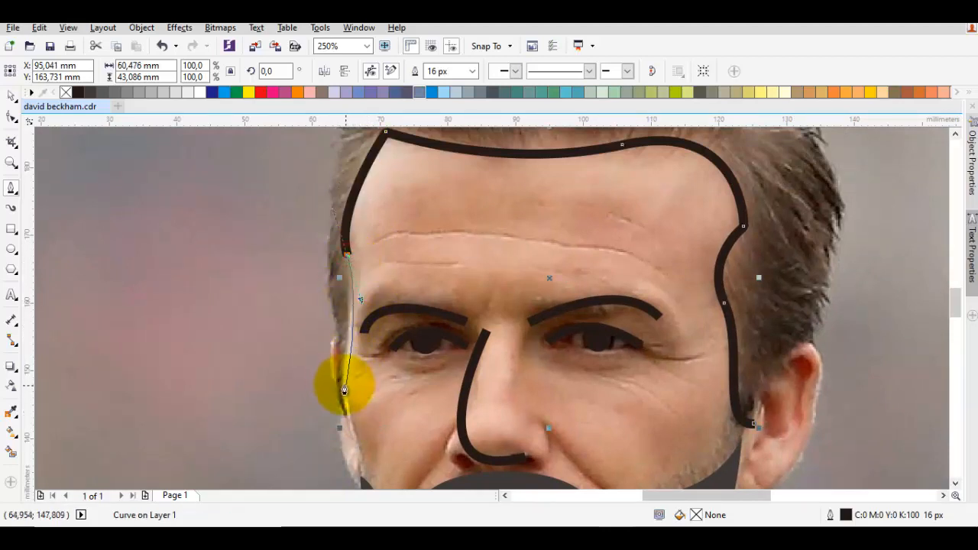
click(353, 429)
drag(319, 305, 320, 338)
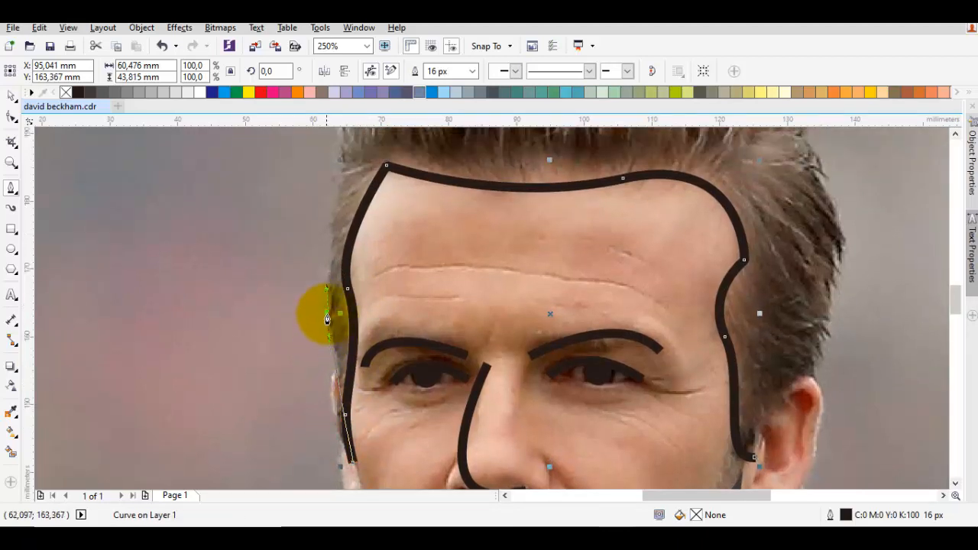
click(327, 314)
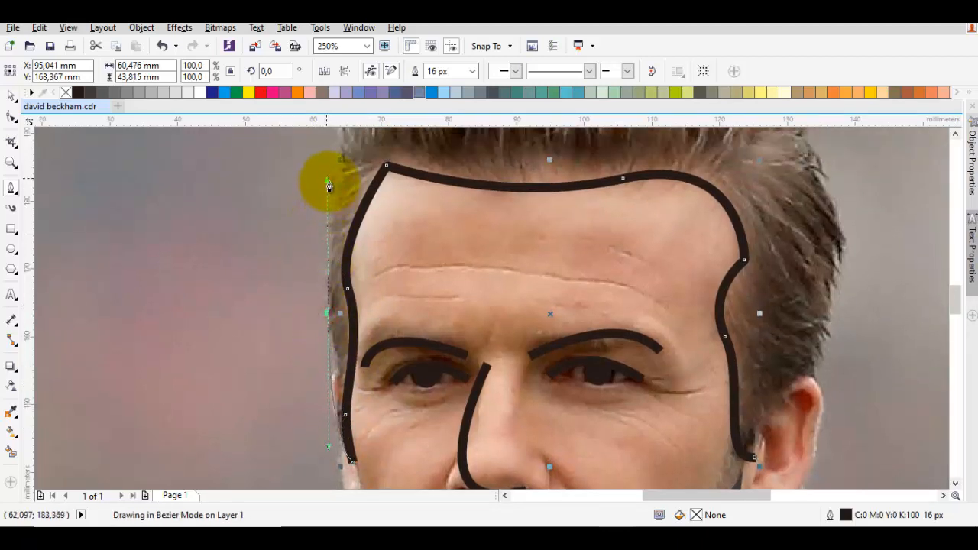
mouse_move(329, 182)
mouse_down()
mouse_move(328, 173)
mouse_move(351, 194)
mouse_move(314, 303)
mouse_up()
click(353, 209)
Step: Trace the hair's top contour from the far front tuft over the crown to the back of the head
scroll(321, 296, up, 2)
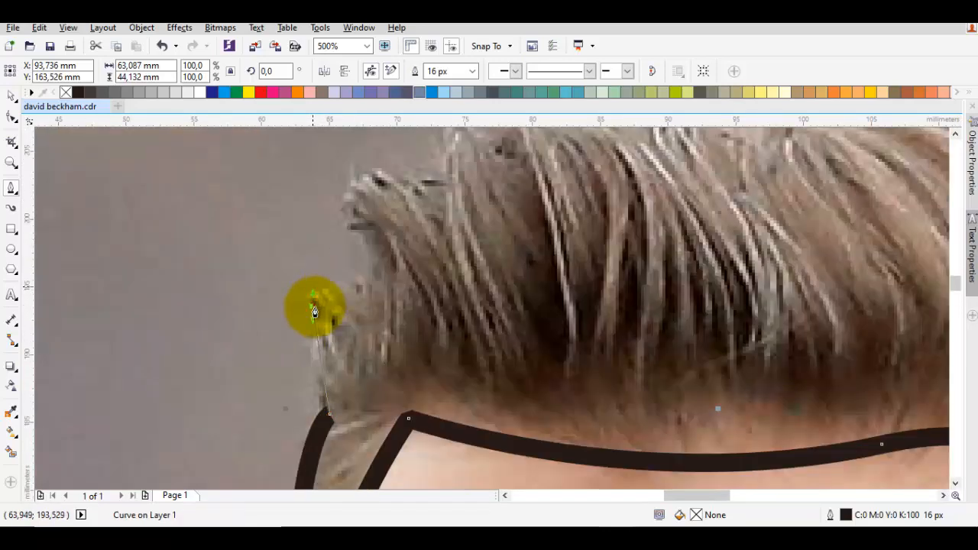
click(313, 311)
click(356, 231)
scroll(359, 222, down, 2)
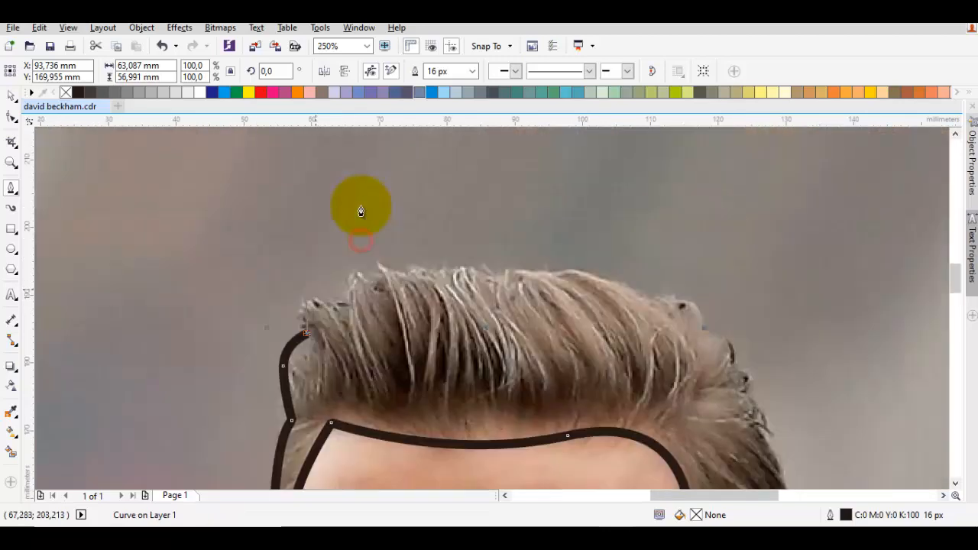
drag(469, 289, 641, 283)
click(654, 322)
mouse_move(708, 325)
mouse_down()
mouse_move(602, 236)
mouse_move(617, 309)
mouse_up()
Step: Close the hair outline down the back of the head and around the ear to the sideburn, about 76 mm wide and 66 mm high
scroll(655, 327, down, 5)
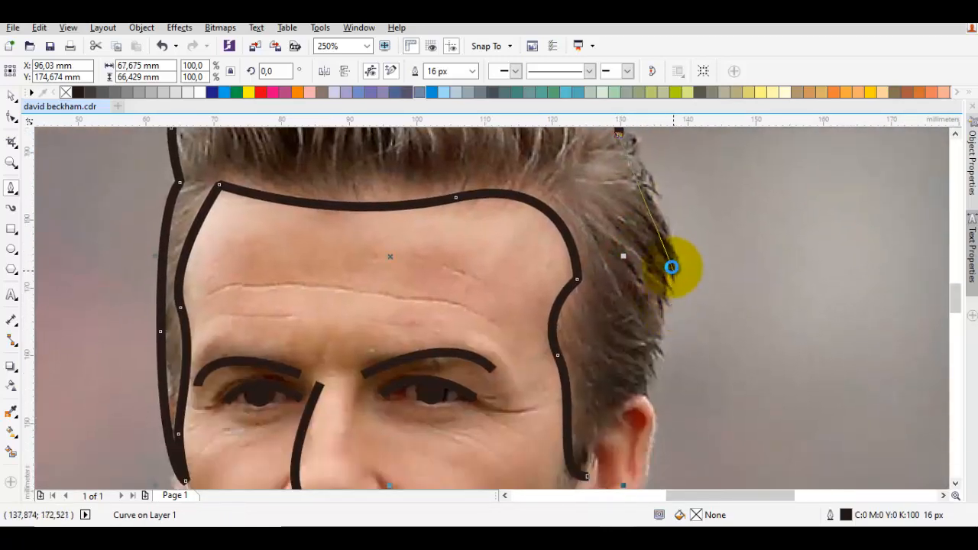
drag(673, 273, 661, 369)
scroll(641, 397, down, 1)
drag(602, 435, 606, 415)
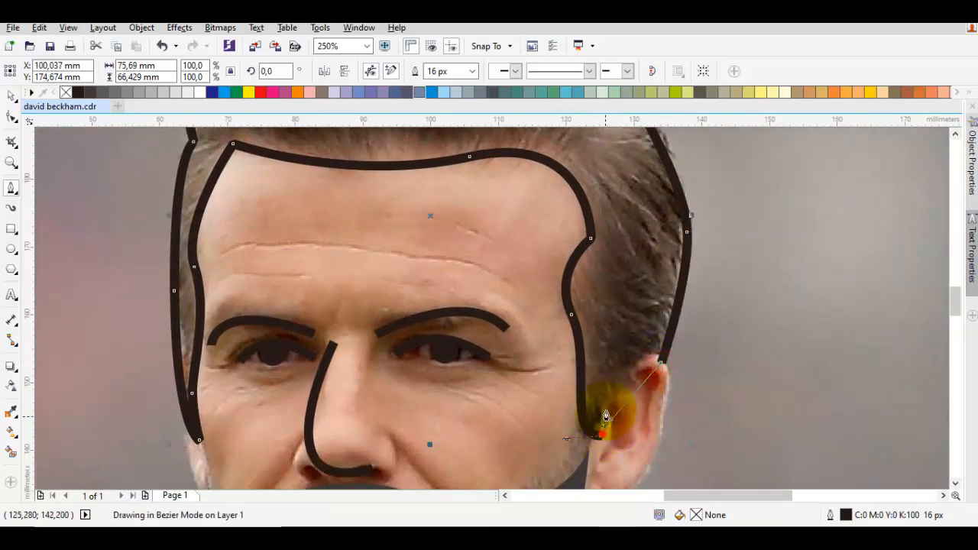
drag(611, 368, 613, 356)
key(space)
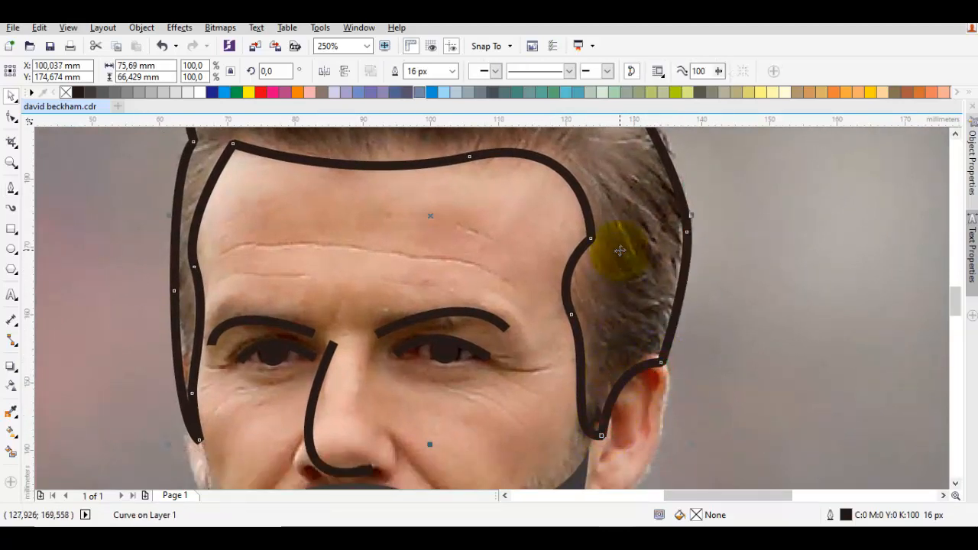
Step: Delete the extra nodes at the back of the head and on the crown of the hair outline to smooth it
key(F10)
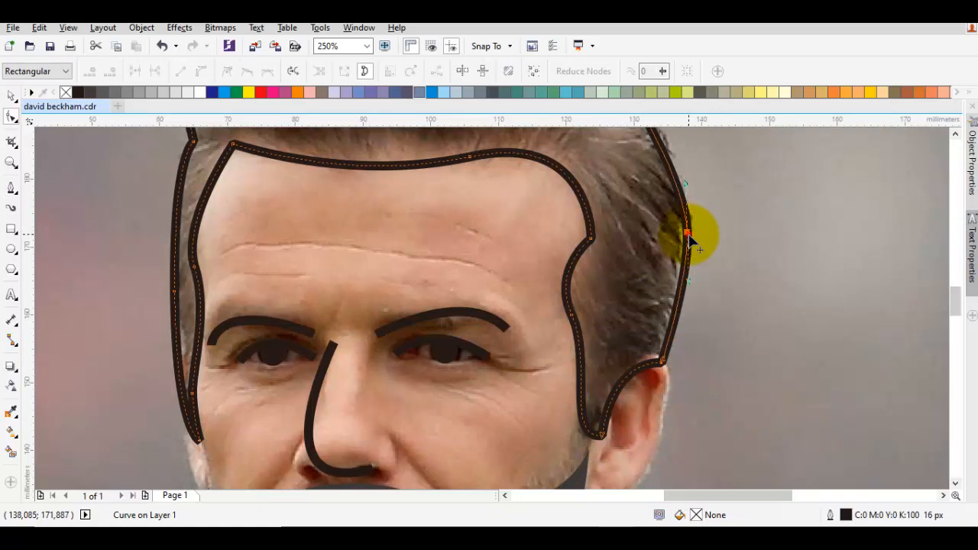
click(689, 240)
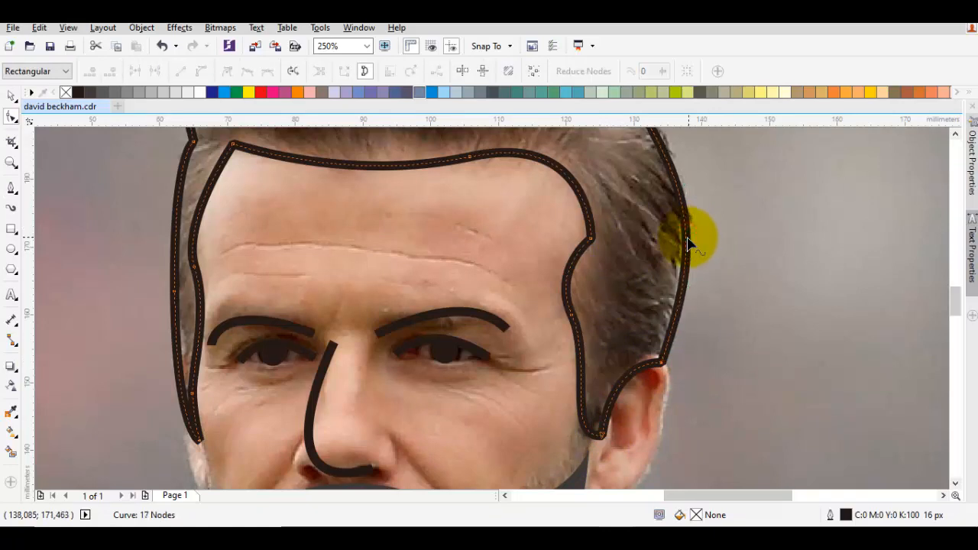
scroll(633, 262, down, 2)
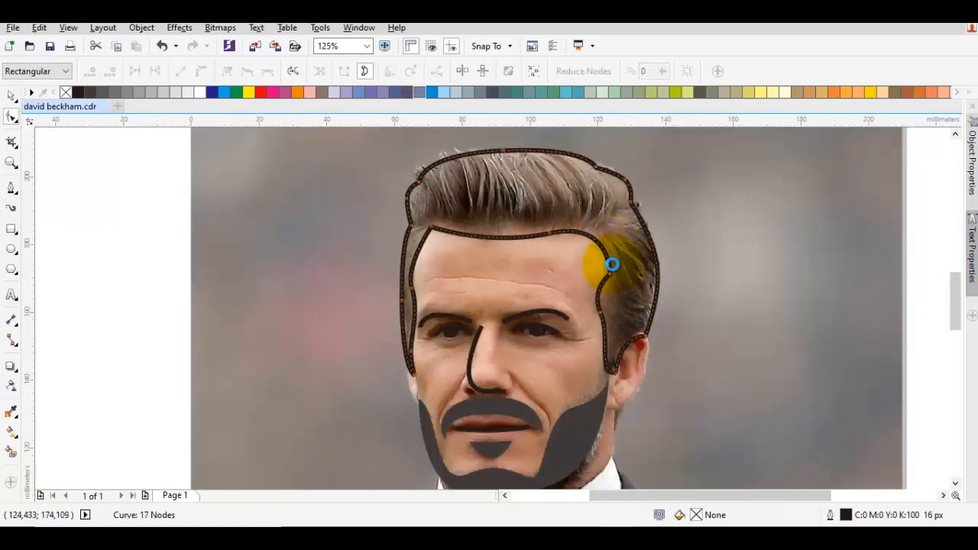
drag(582, 194, 573, 198)
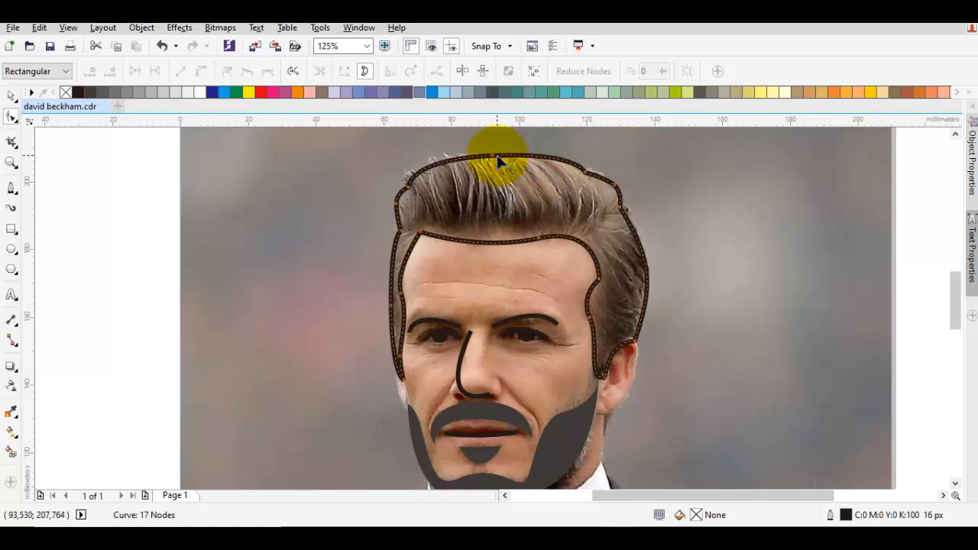
click(491, 157)
key(space)
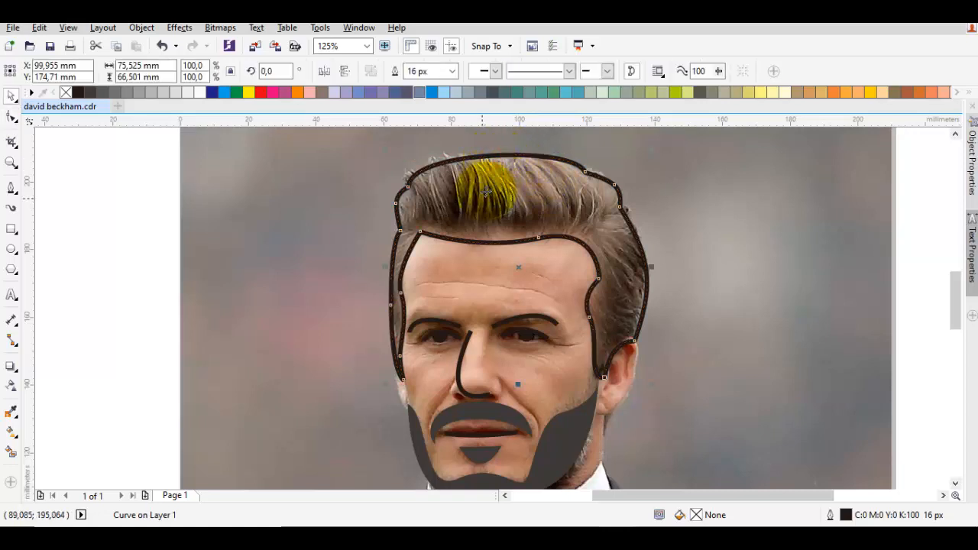
Step: Fill the closed hair shape with 90% black and remove its outline
key(space)
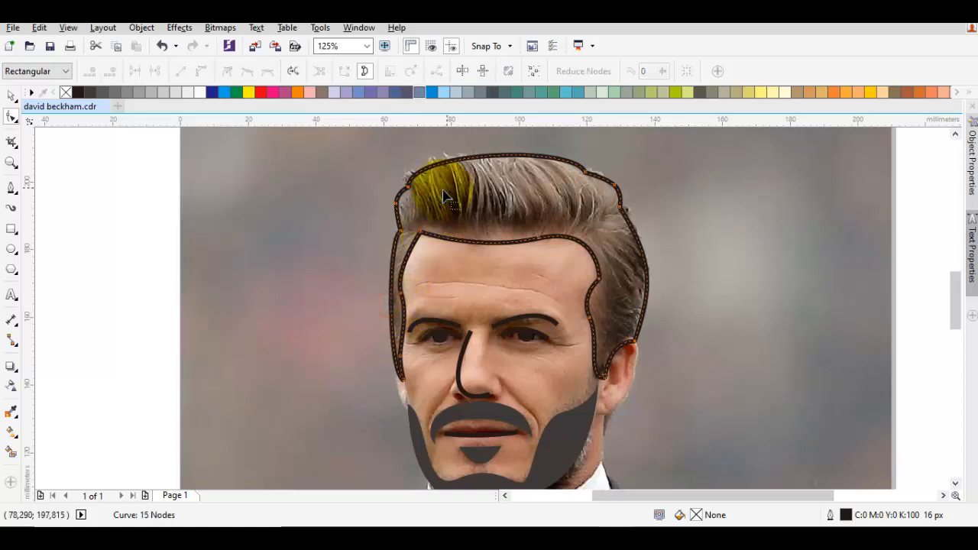
key(space)
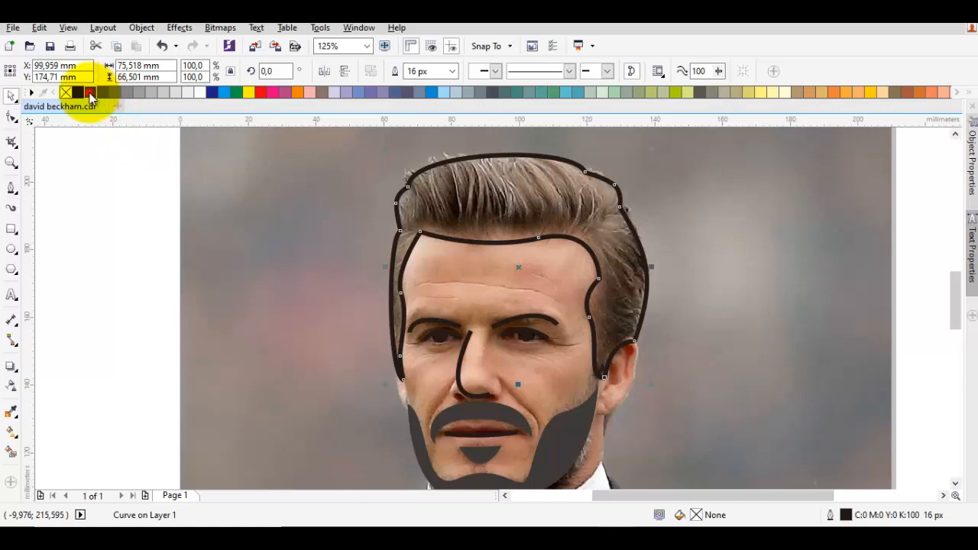
click(90, 93)
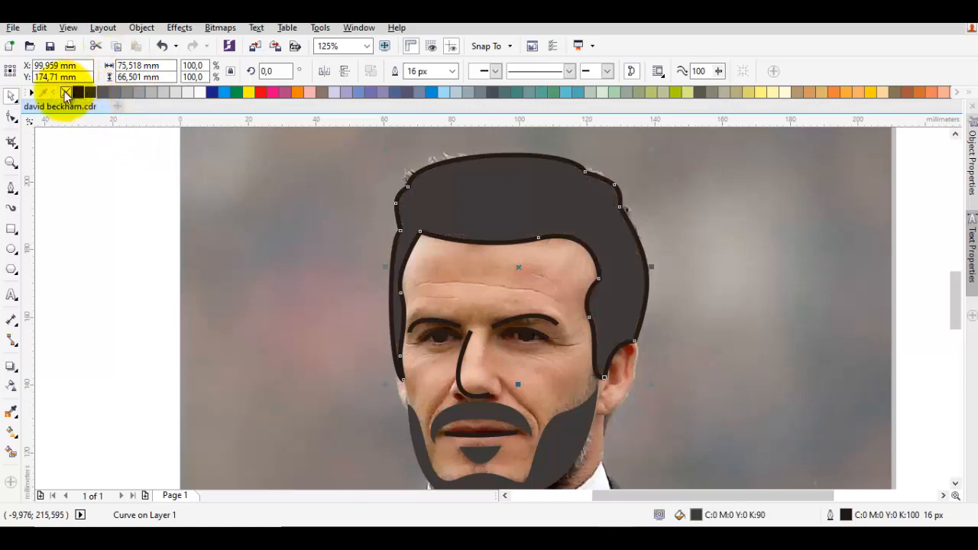
right_click(66, 94)
key(space)
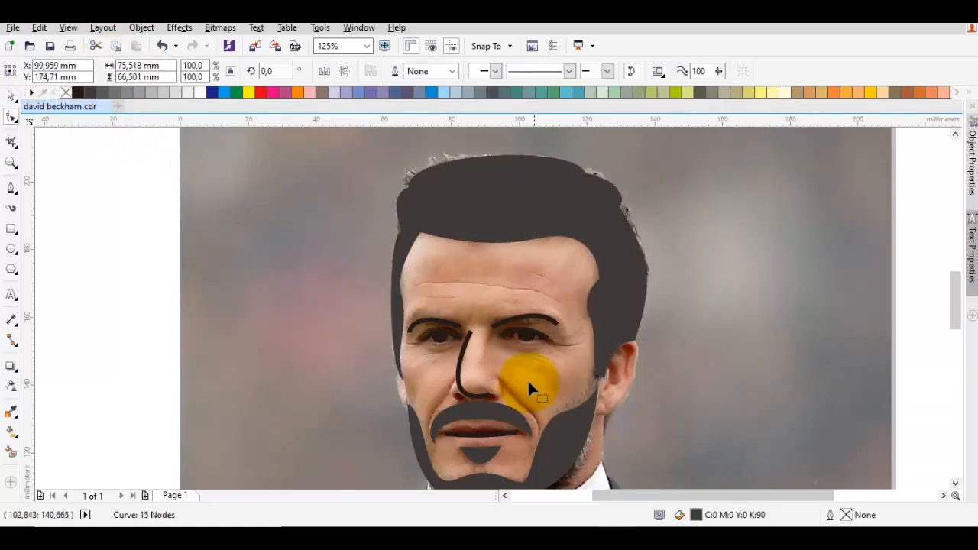
scroll(542, 393, down, 1)
drag(553, 407, 611, 352)
key(Escape)
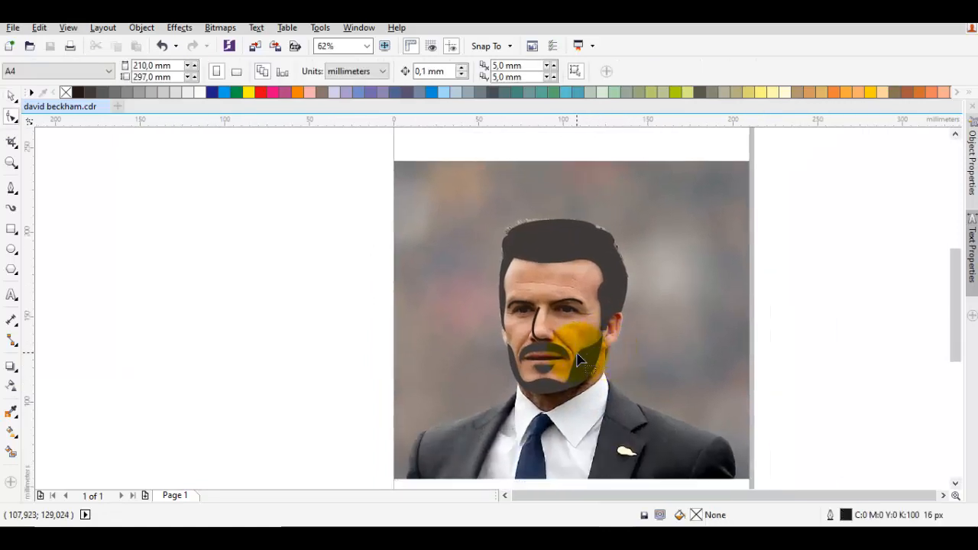
Step: Trace the outer edge of the near ear with a 16 px line, from the hair down around the lobe to the neck
click(577, 360)
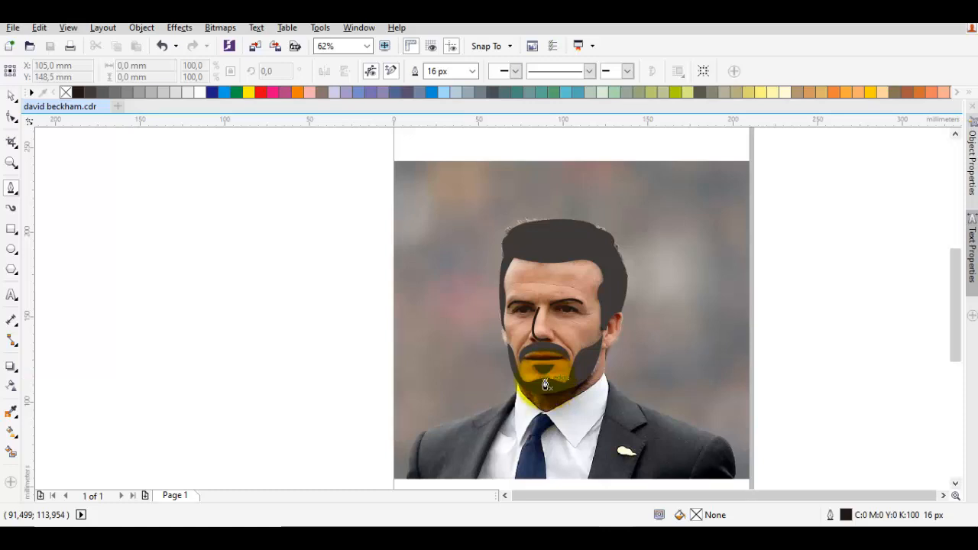
drag(565, 376, 537, 338)
key(space)
key(space)
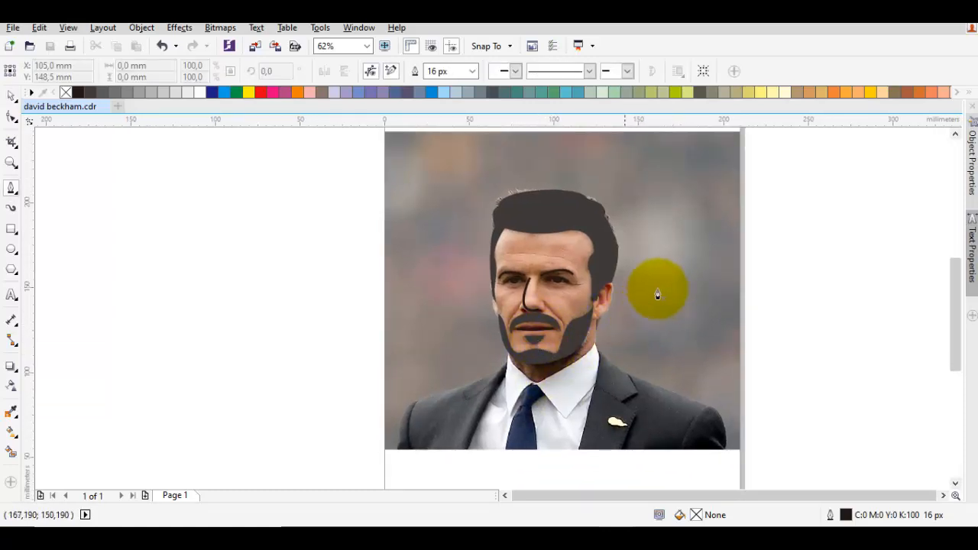
scroll(588, 317, up, 1)
scroll(589, 313, up, 1)
scroll(637, 246, up, 2)
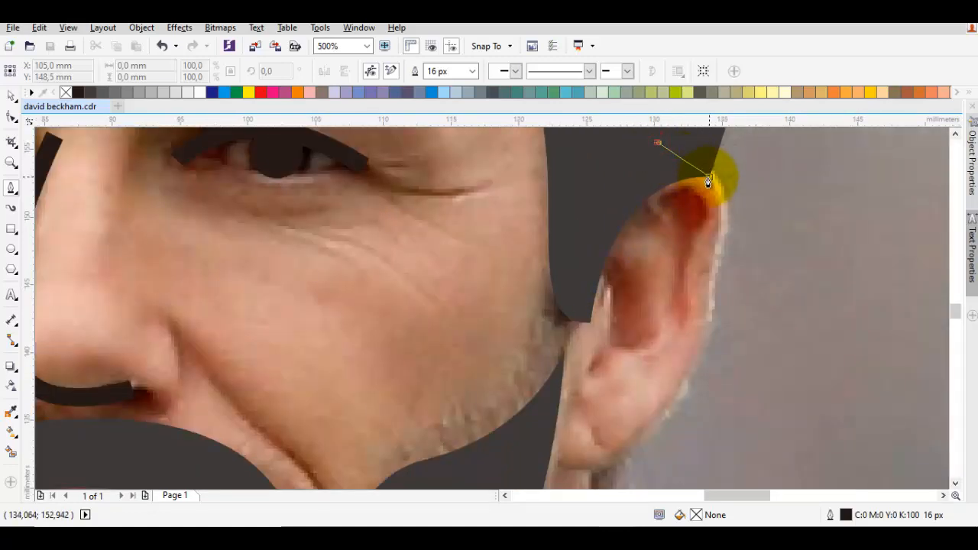
drag(712, 184, 744, 252)
drag(677, 382, 715, 258)
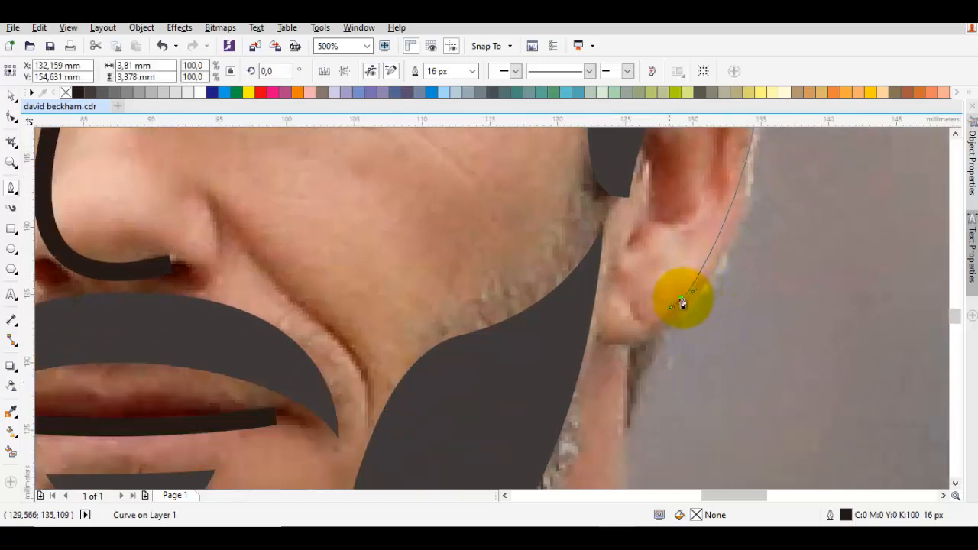
drag(681, 299, 650, 329)
key(ctrl+z)
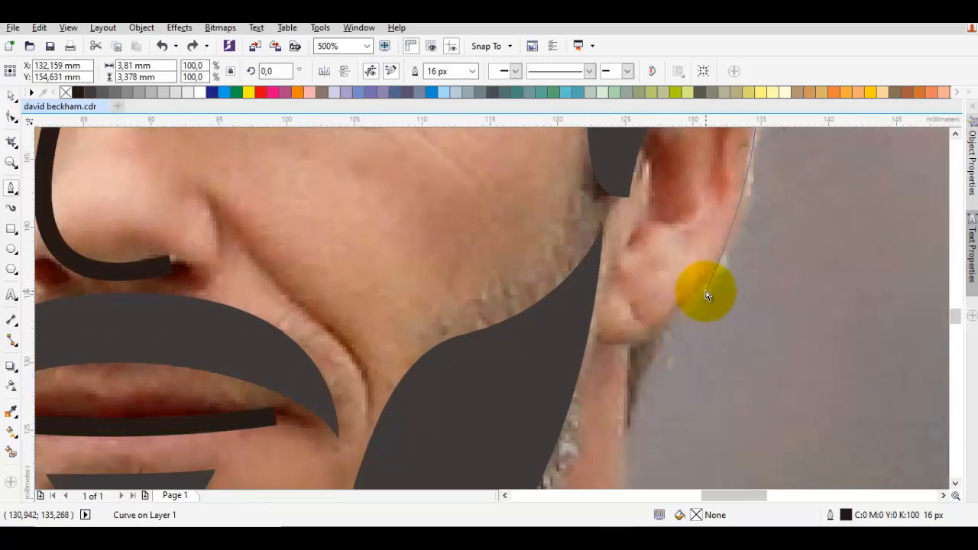
drag(695, 303, 664, 341)
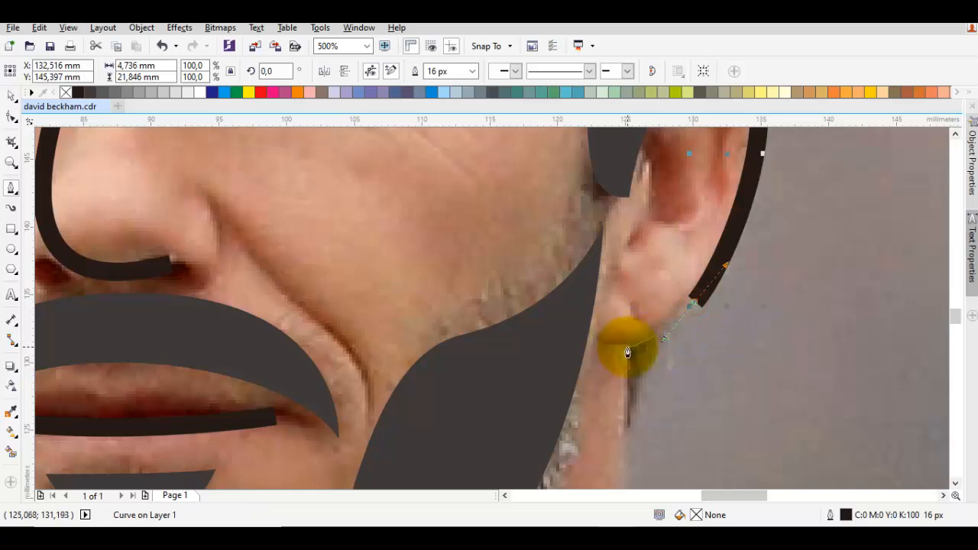
click(628, 347)
Step: Continue the outline down the neck to the shirt collar and along the collar edge to the far side of the jaw
scroll(624, 355, down, 4)
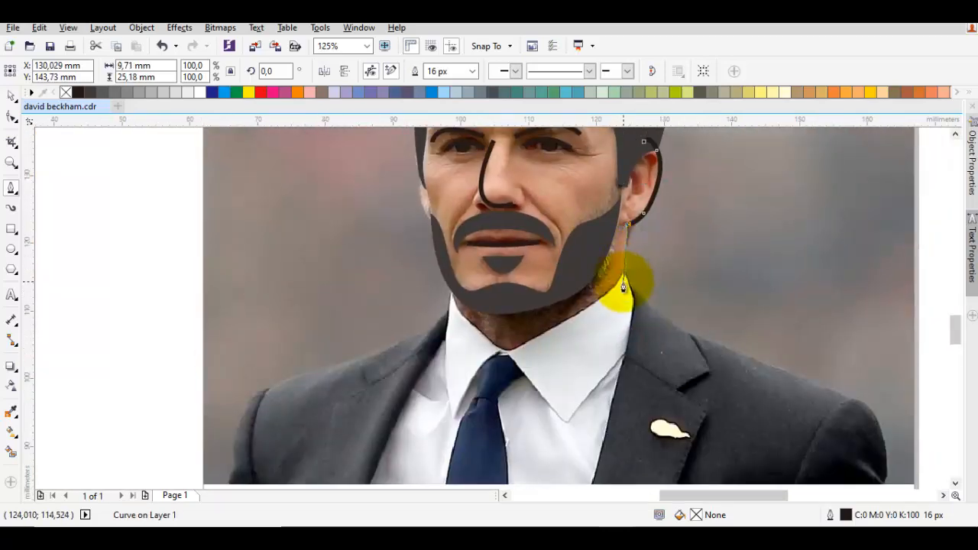
scroll(626, 278, up, 2)
click(622, 265)
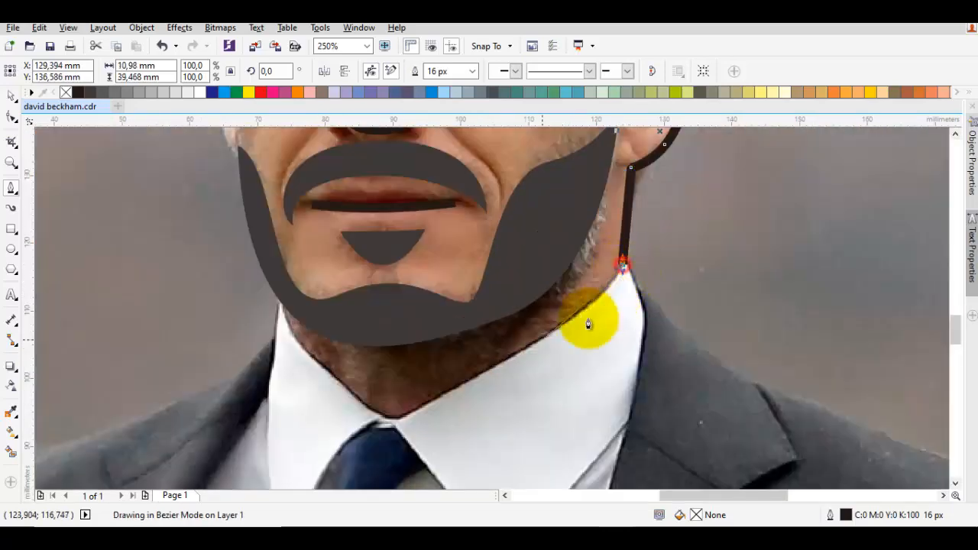
drag(467, 359, 629, 296)
drag(555, 358, 500, 355)
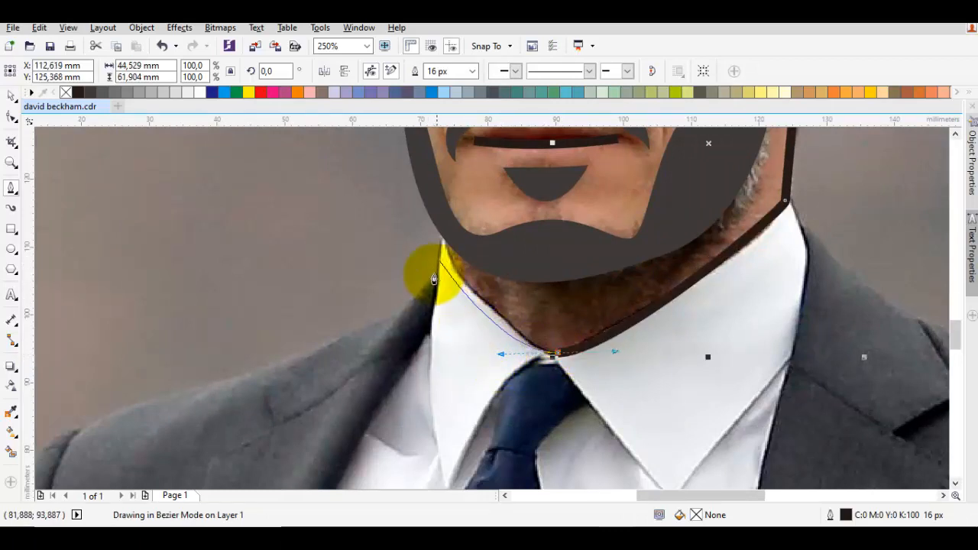
click(441, 239)
Step: Continue the outline up inside the far side of the beard and around the far ear into the hair
scroll(439, 229, up, 5)
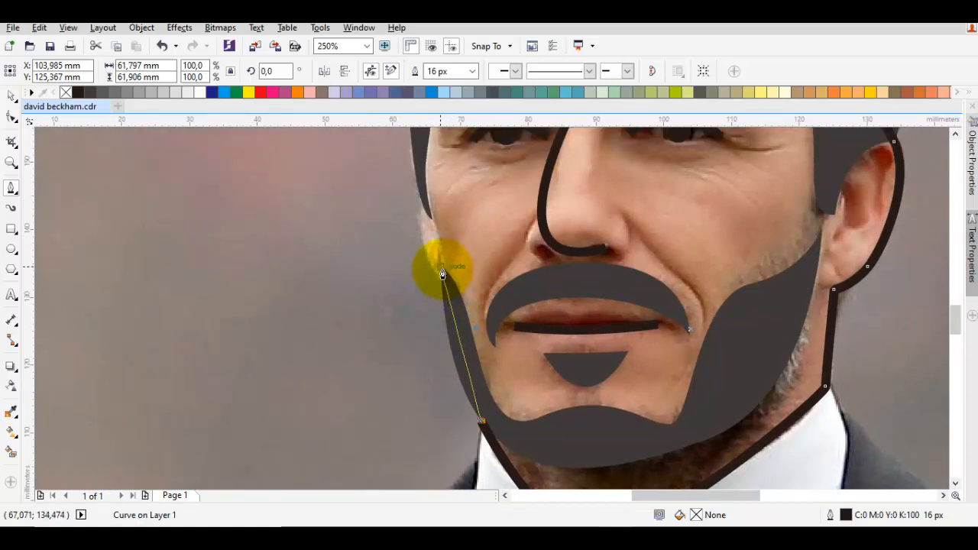
scroll(443, 273, up, 1)
scroll(450, 327, up, 2)
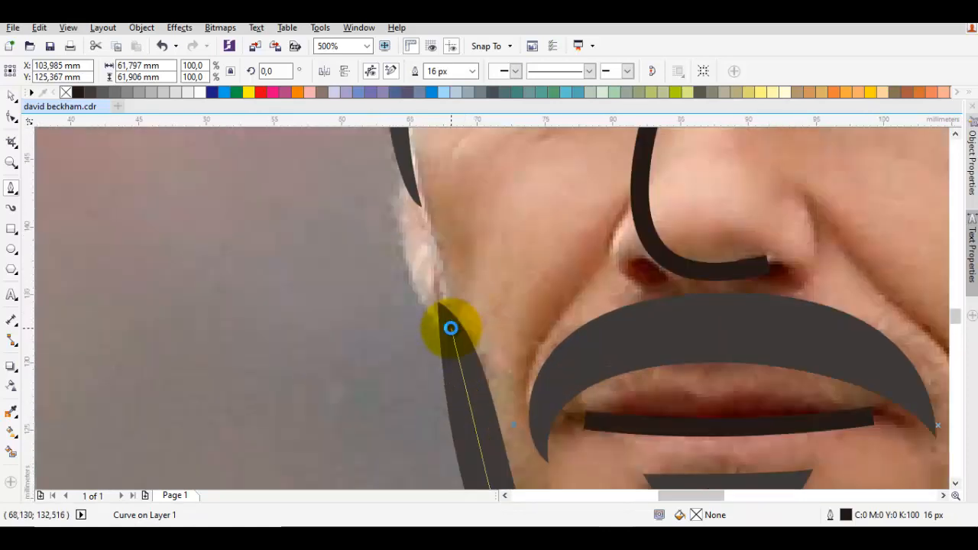
click(450, 337)
scroll(447, 328, up, 1)
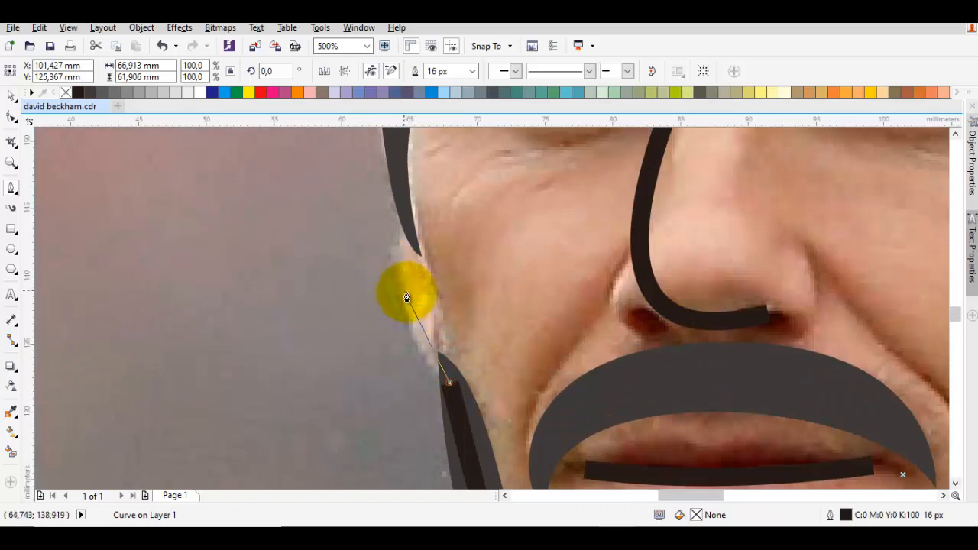
drag(399, 284, 386, 207)
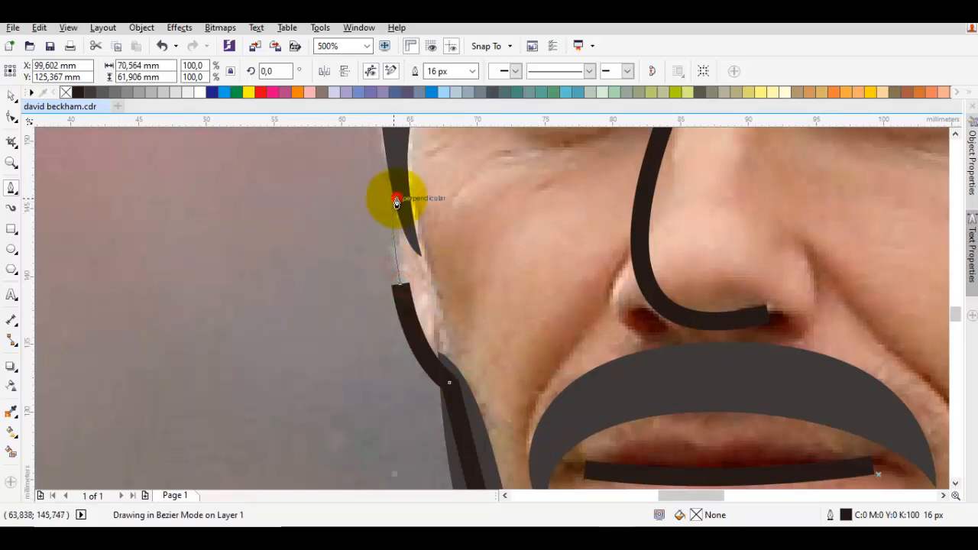
click(397, 200)
Step: Close the face outline through the hair above the forehead and back to the near ear, about 72 mm wide and 100 mm high
drag(396, 165, 372, 470)
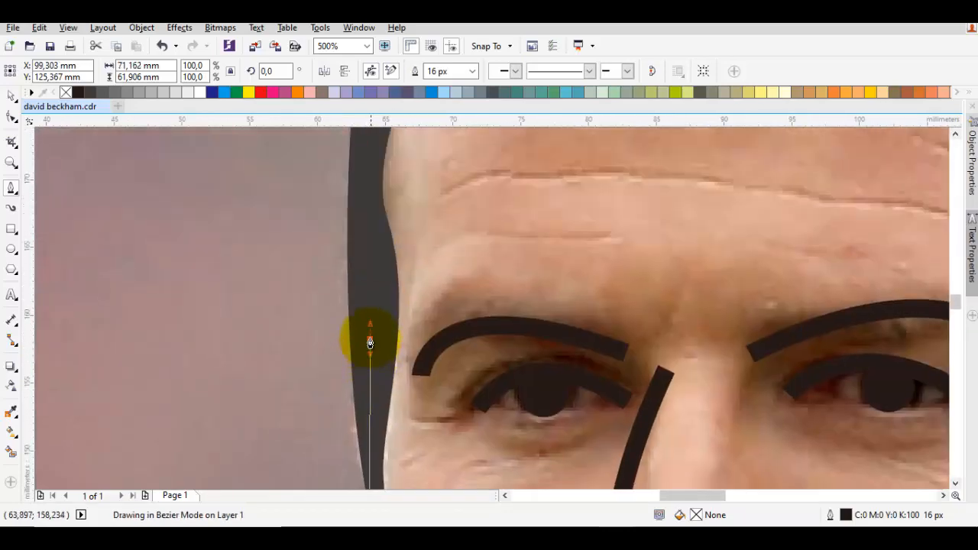
click(370, 343)
scroll(367, 263, down, 2)
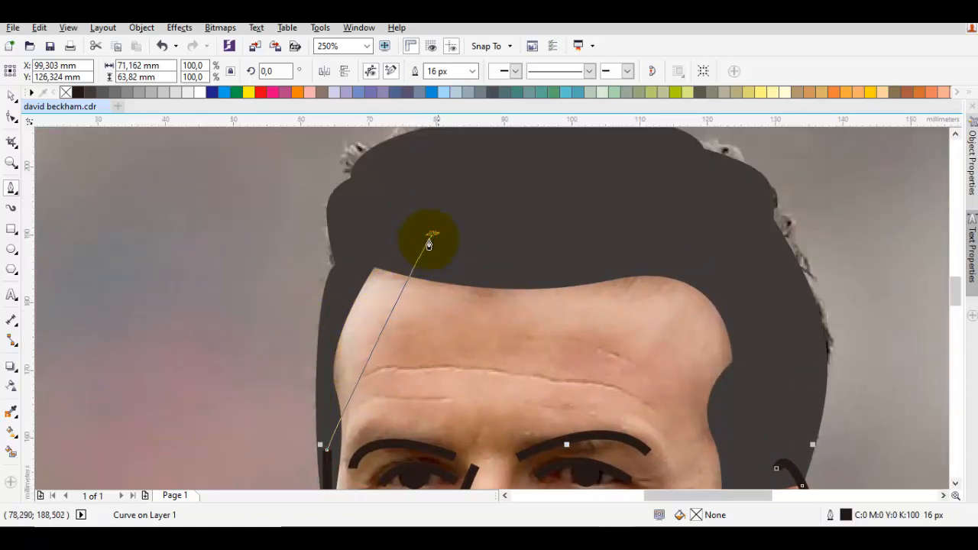
mouse_move(432, 233)
mouse_down()
mouse_move(576, 251)
mouse_move(603, 244)
mouse_up()
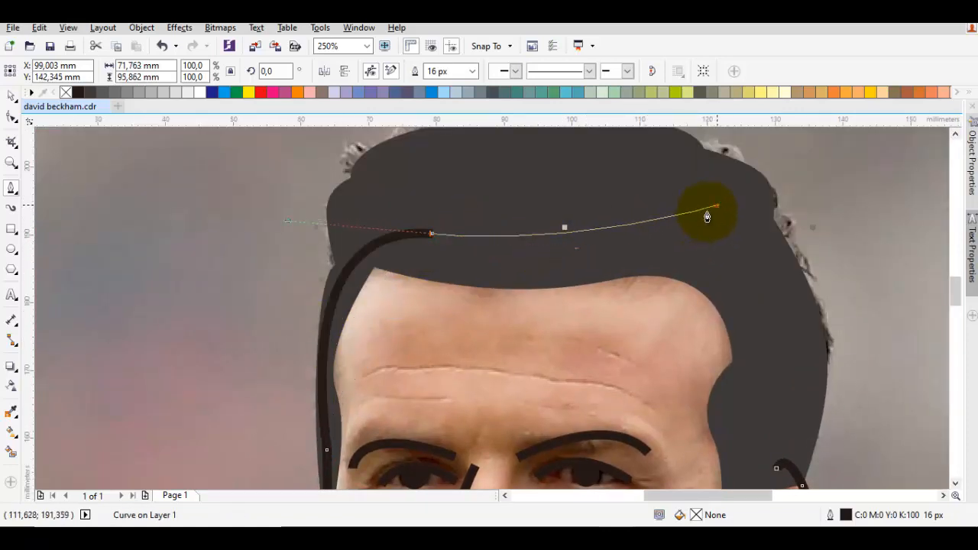
drag(716, 204, 759, 345)
Step: Place the face outline directly in front of the photo so that it sits behind the hair and beard
scroll(759, 336, down, 2)
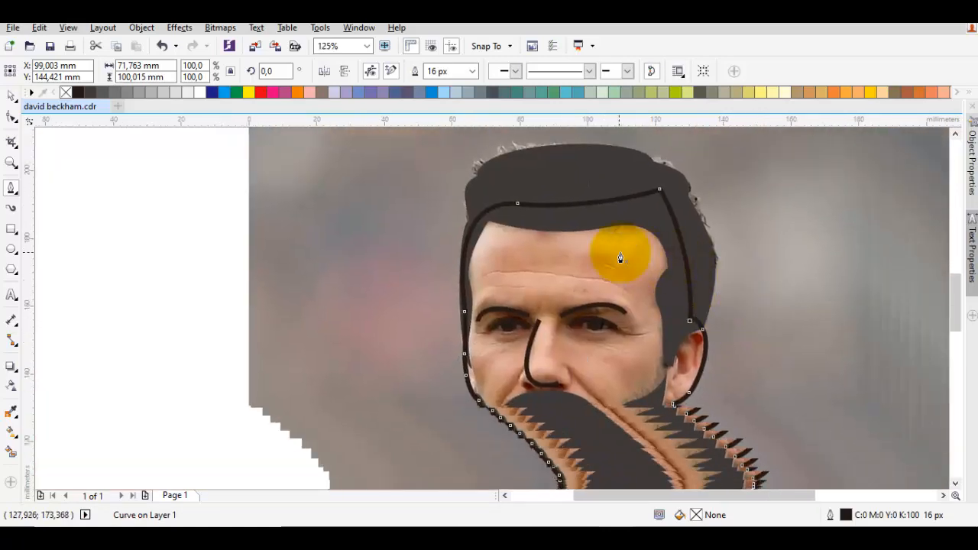
right_click(605, 252)
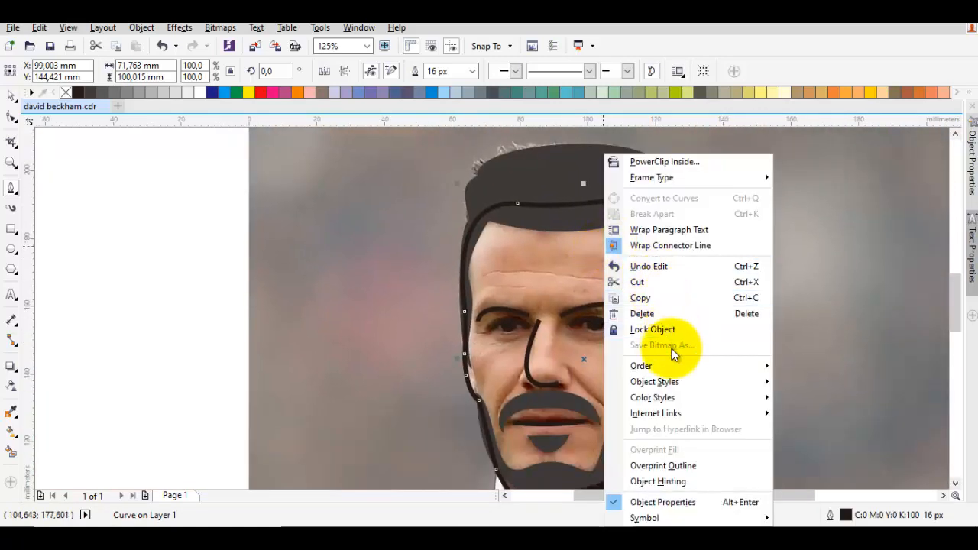
mouse_move(680, 365)
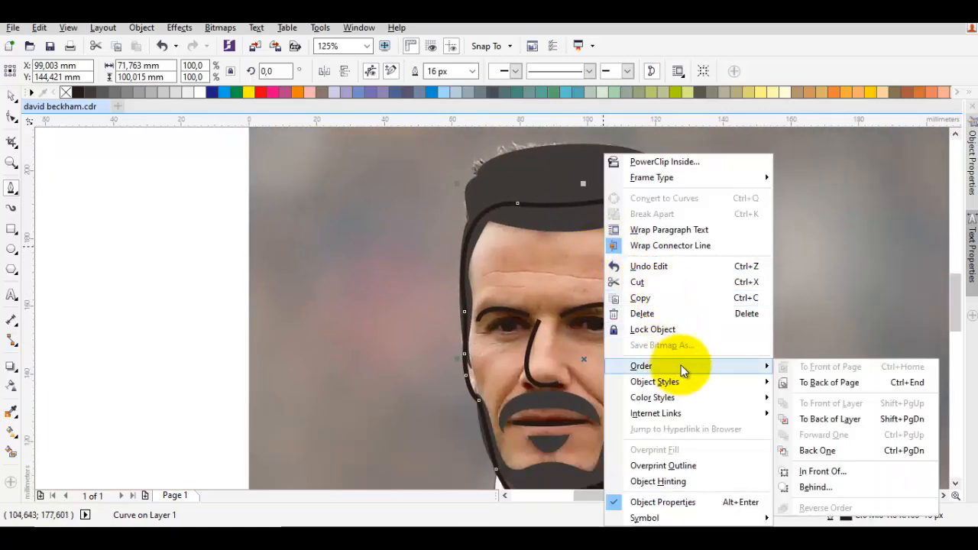
click(834, 469)
click(775, 320)
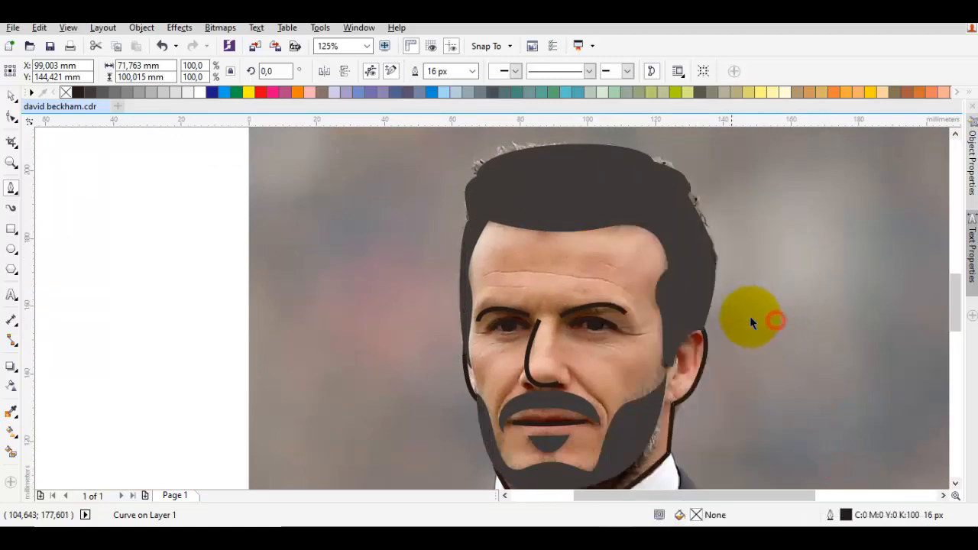
key(Escape)
Step: Delete the extra node on the outer edge of each ear in the face outline, and save the drawing
key(space)
double_click(686, 363)
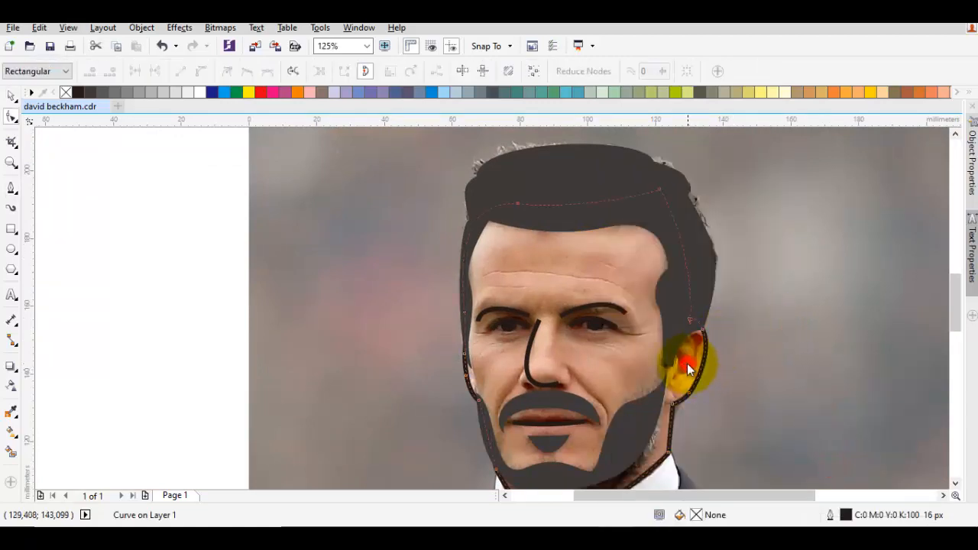
click(690, 393)
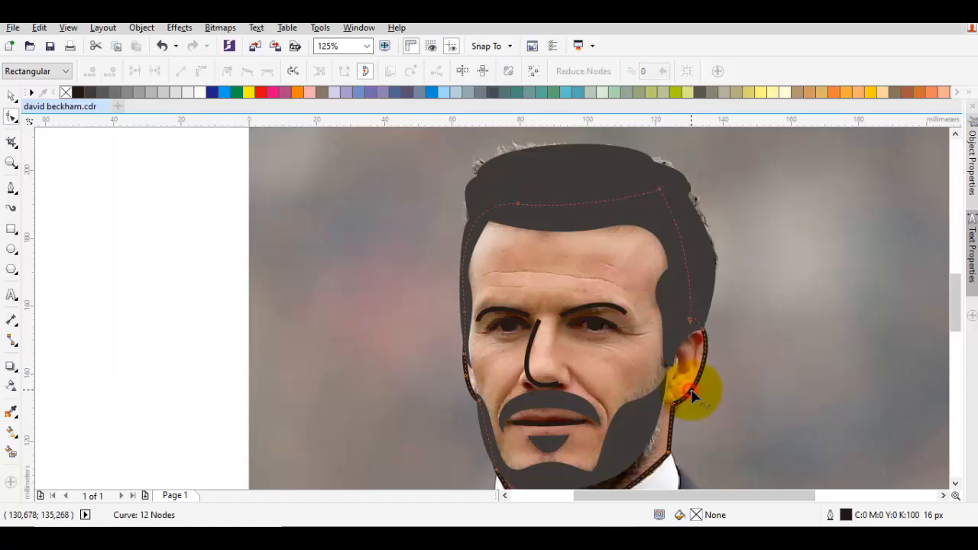
drag(691, 391, 724, 304)
drag(500, 283, 521, 310)
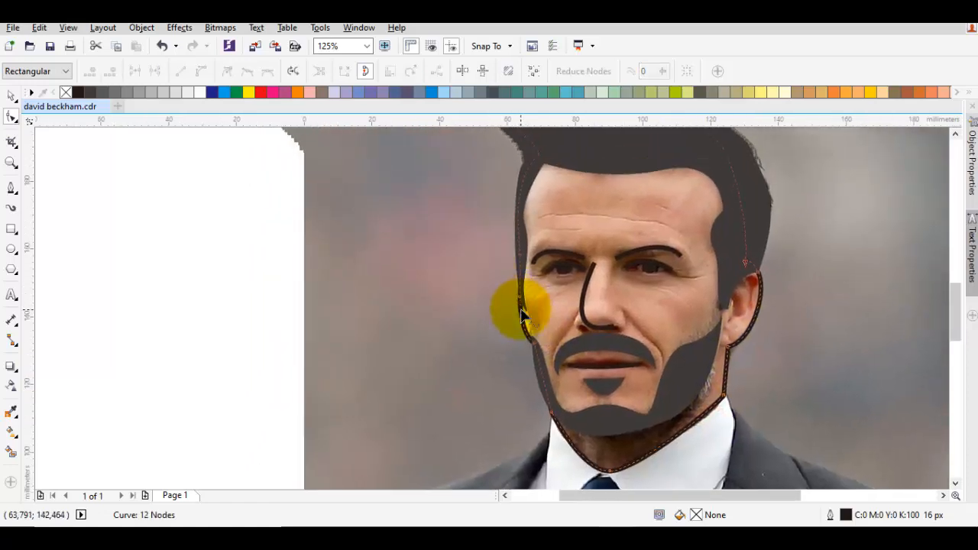
scroll(510, 310, up, 2)
key(ctrl+s)
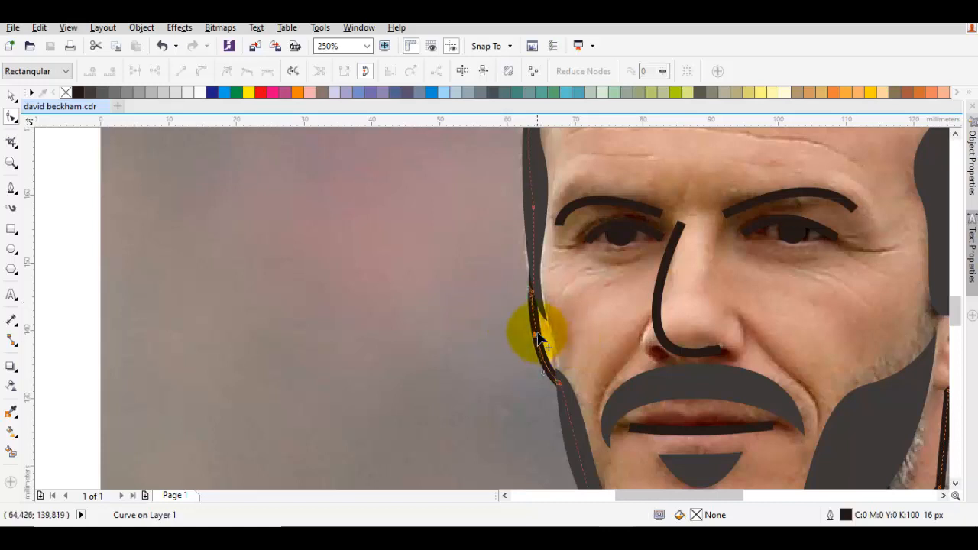
double_click(537, 332)
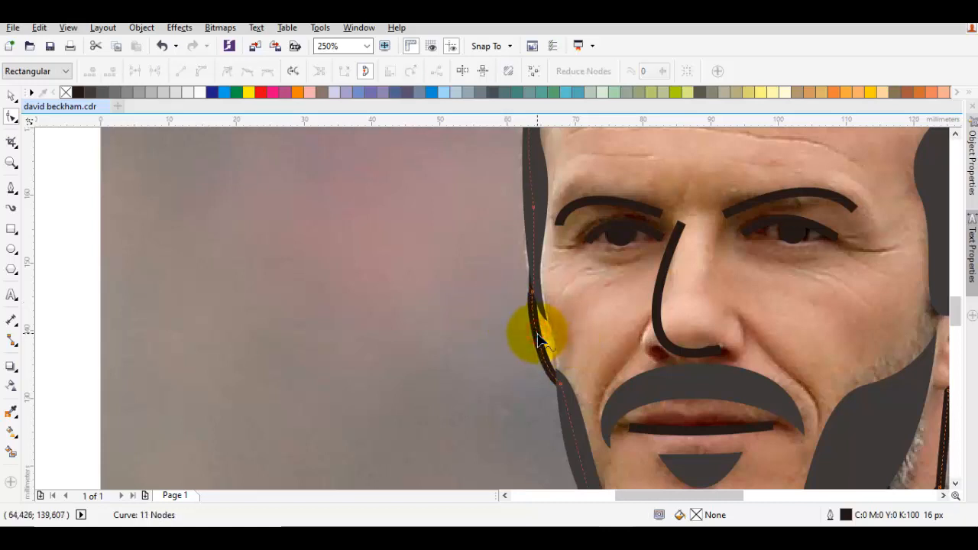
scroll(514, 322, down, 2)
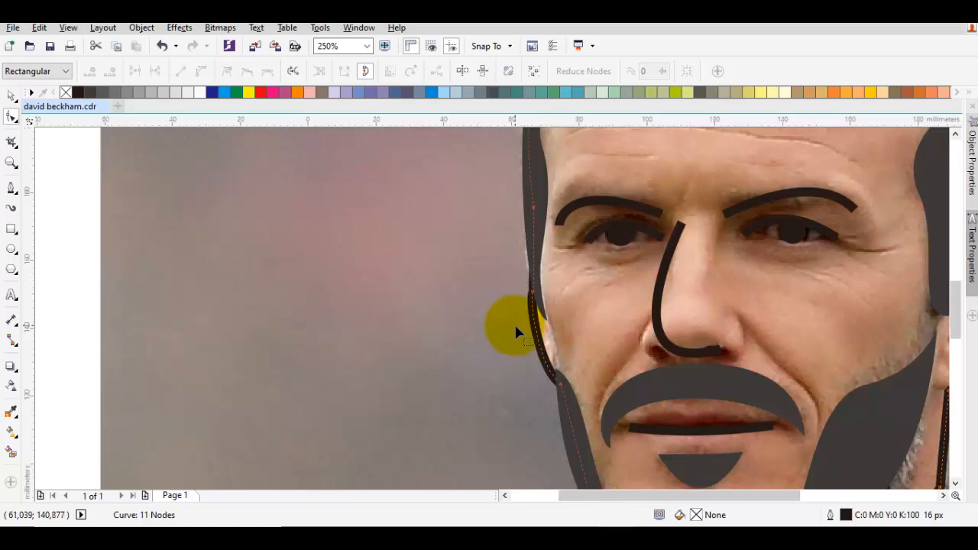
Step: Fill the face shape with a light peach skin colour and deselect it
key(space)
key(Escape)
scroll(599, 312, up, 1)
key(space)
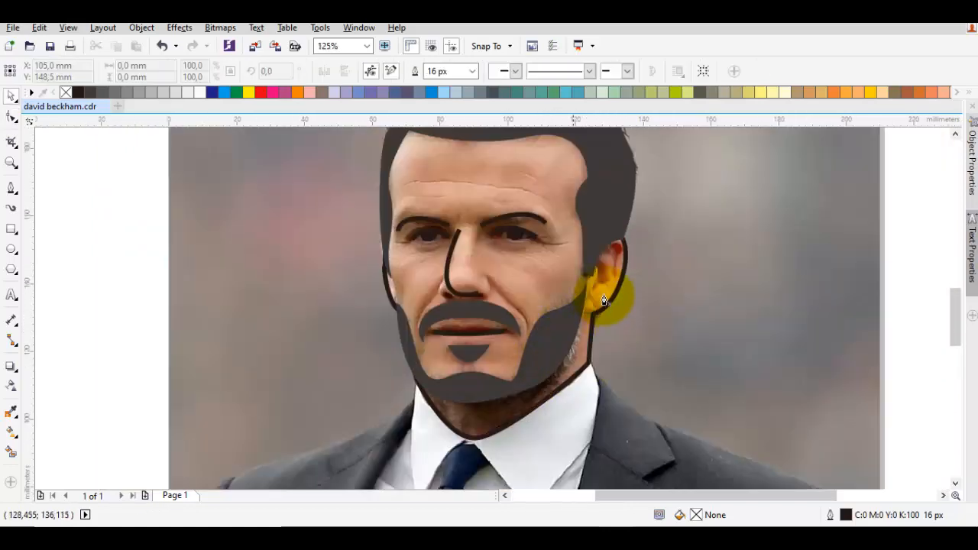
drag(498, 342, 572, 301)
key(space)
click(627, 223)
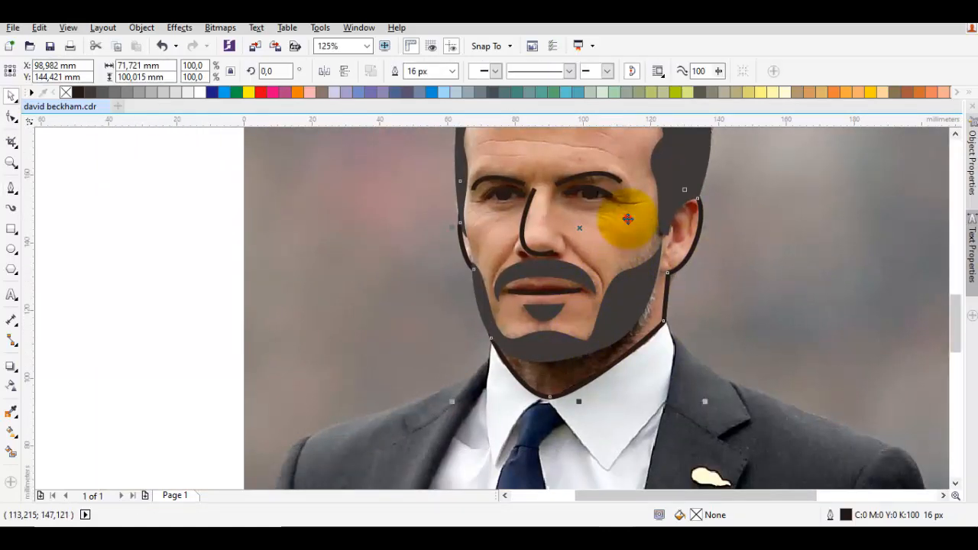
click(892, 91)
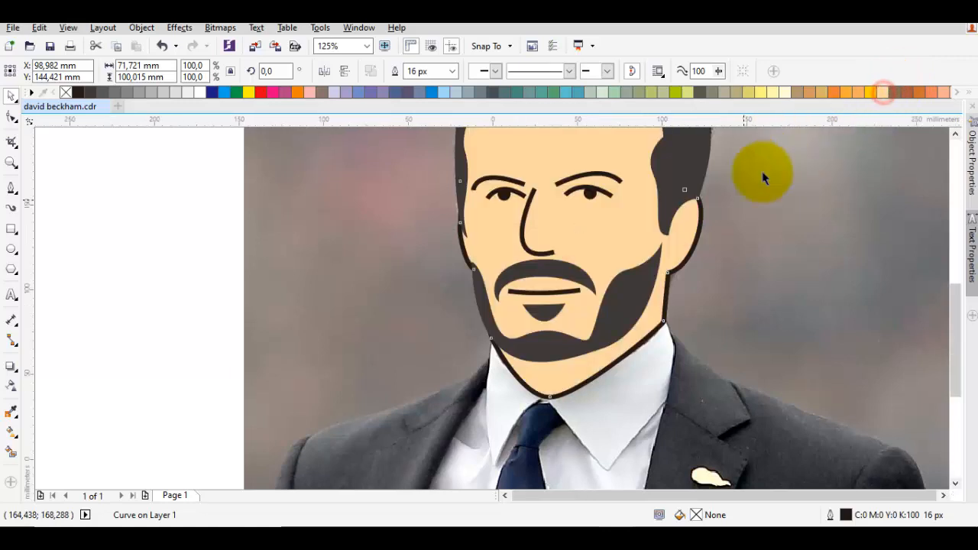
scroll(755, 172, down, 1)
click(858, 264)
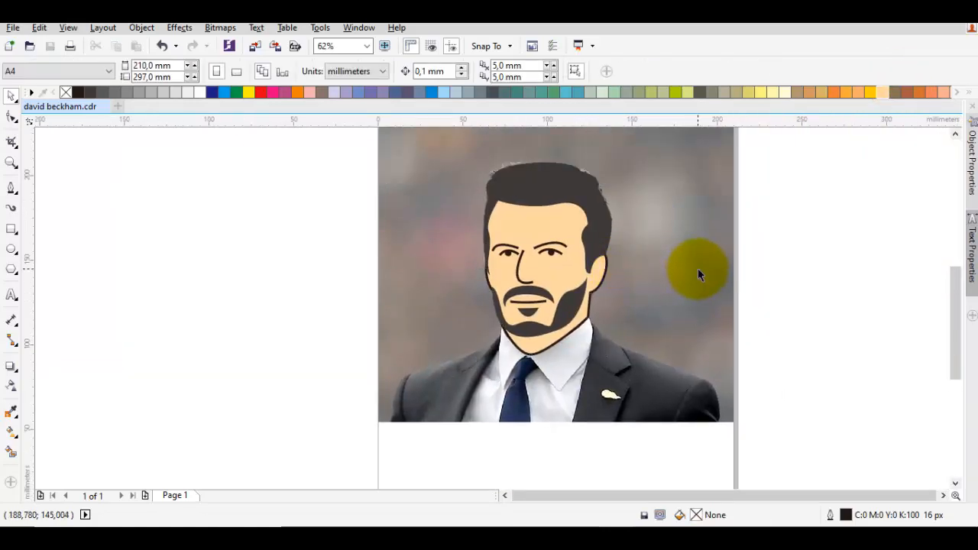
Step: Start a 16 px outline of the left jacket half inside the beard and trace it down the shirt collar's outer edge
scroll(698, 268, up, 1)
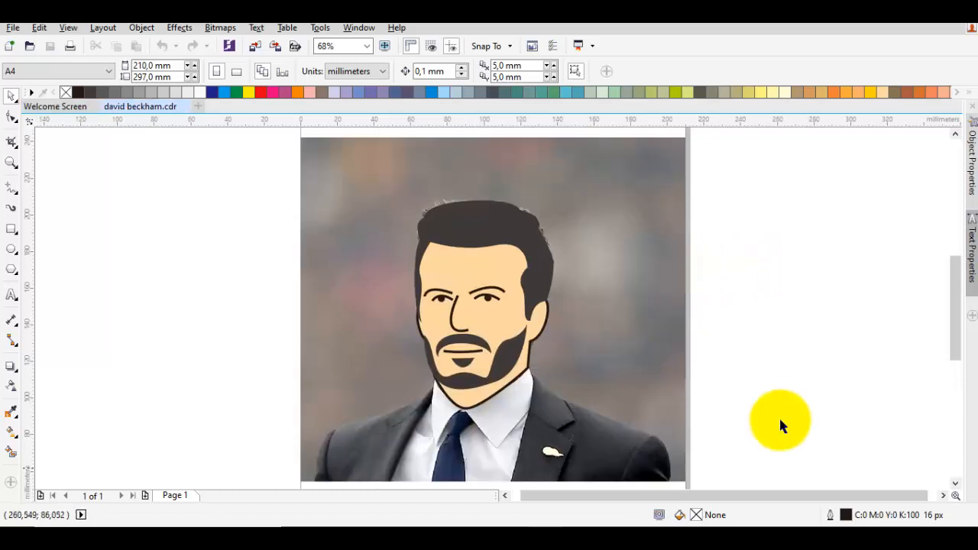
mouse_move(487, 403)
mouse_down()
mouse_move(523, 399)
mouse_move(502, 401)
mouse_move(535, 306)
mouse_move(566, 343)
mouse_move(566, 314)
mouse_up()
scroll(572, 340, up, 1)
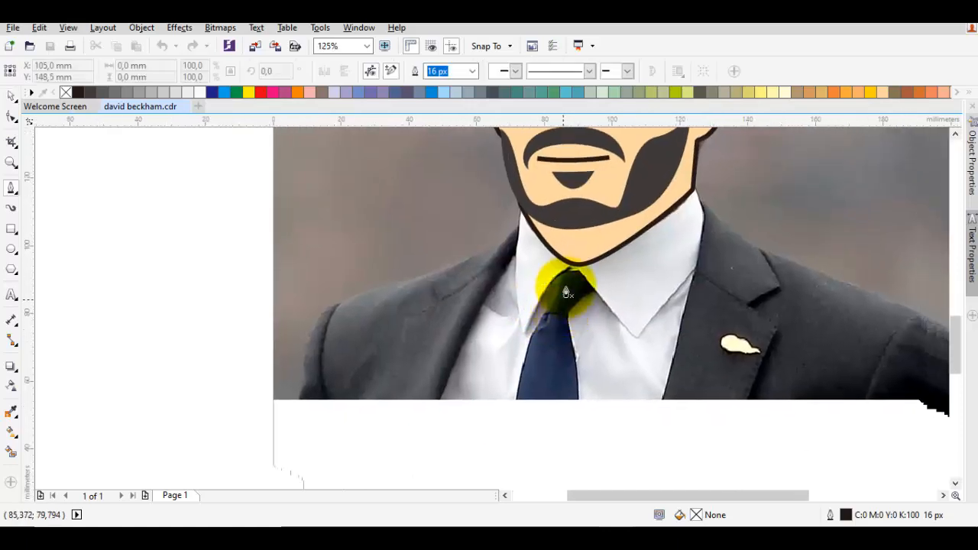
scroll(568, 287, up, 1)
drag(591, 224, 506, 263)
key(Escape)
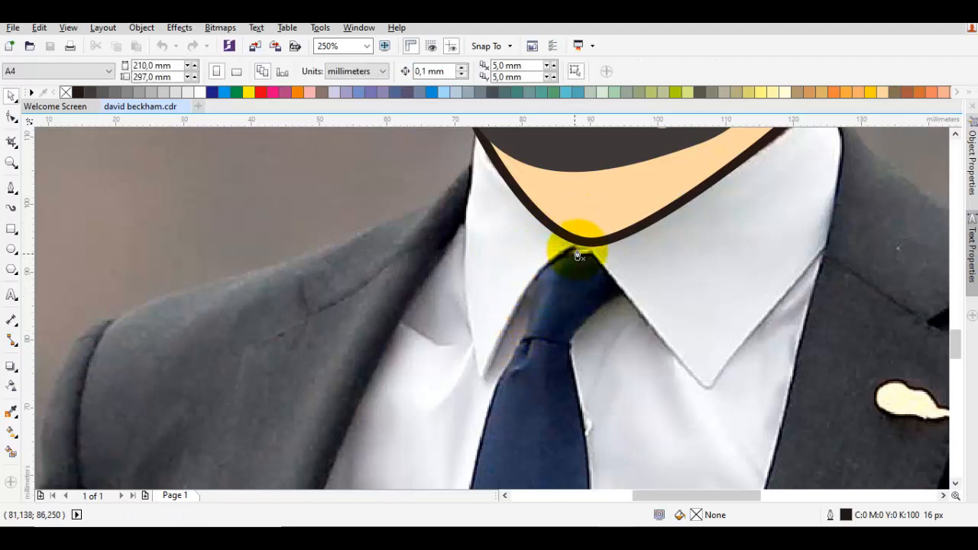
drag(518, 191, 544, 246)
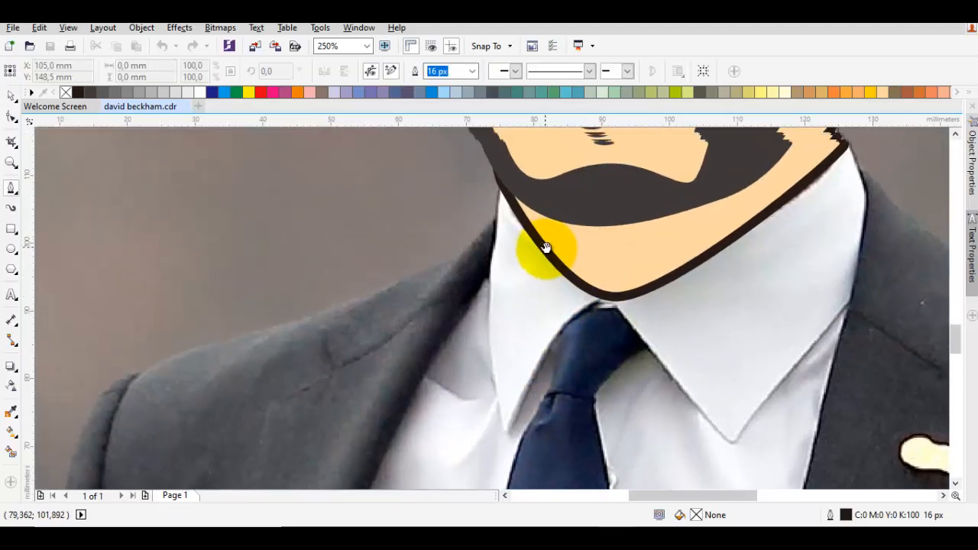
click(550, 149)
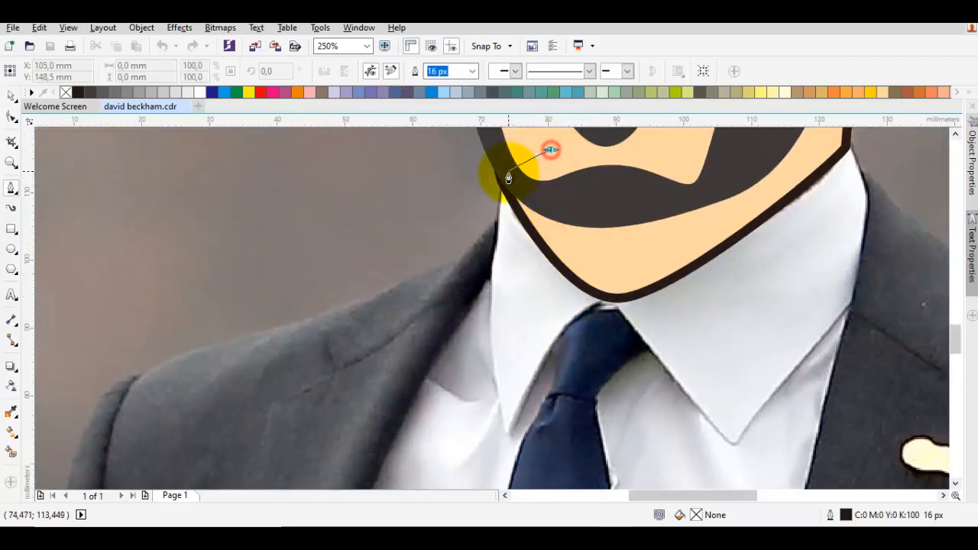
drag(505, 175, 494, 192)
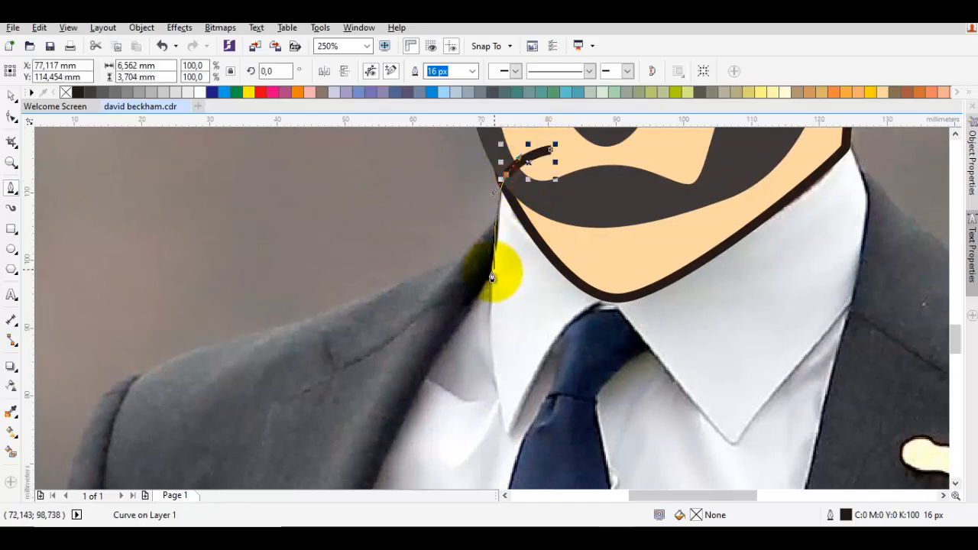
drag(492, 276, 489, 311)
Step: Continue the jacket outline down the inner lapel to the photo's lower edge, along that edge, and up the sleeve to the shoulder
scroll(481, 299, down, 2)
scroll(500, 293, up, 1)
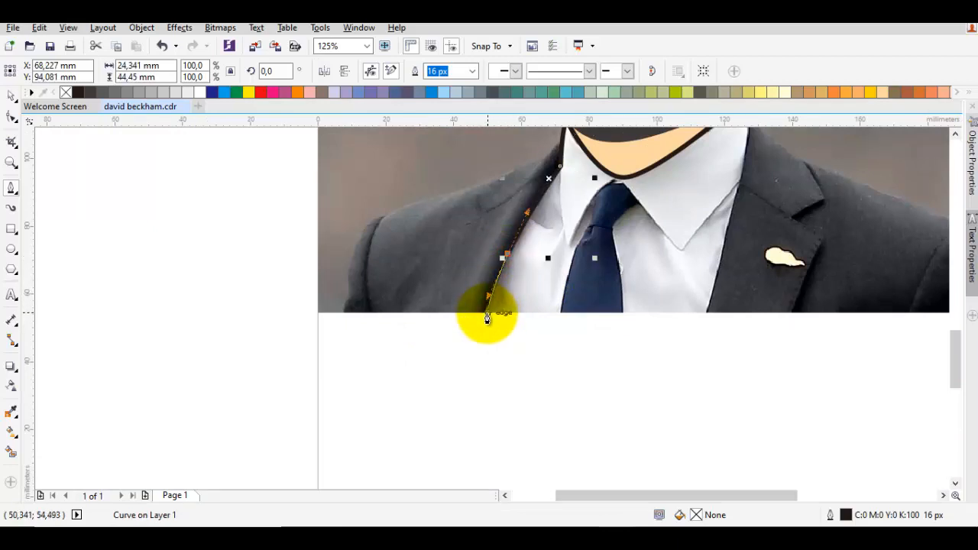
click(485, 314)
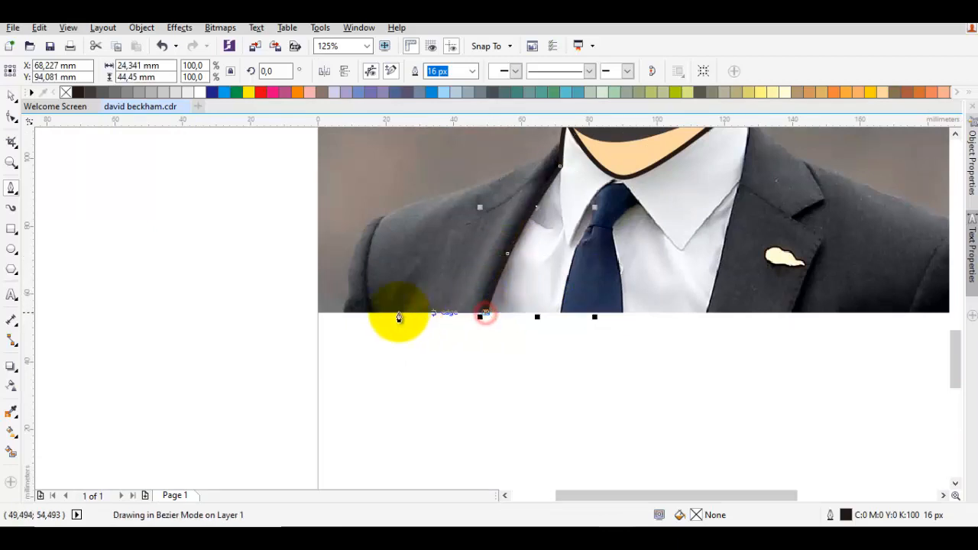
click(343, 313)
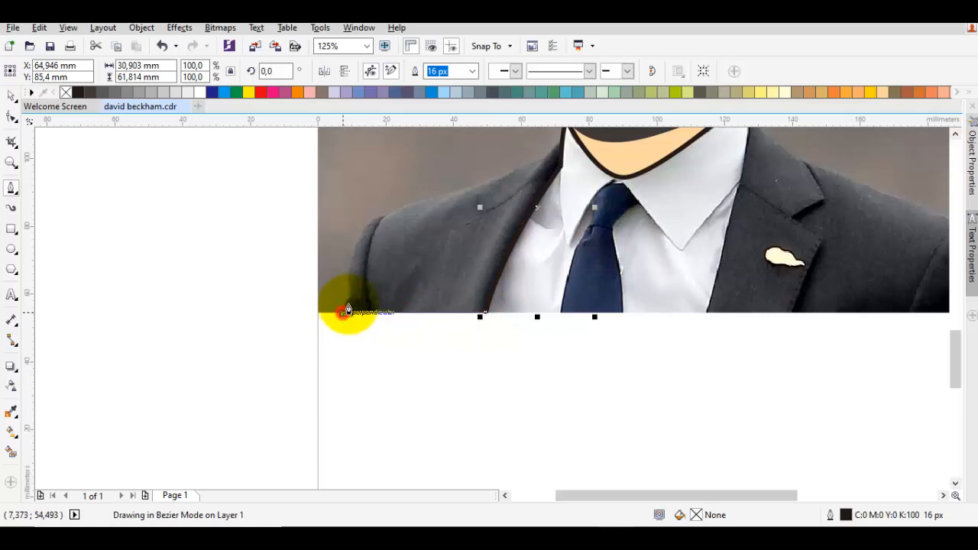
click(357, 240)
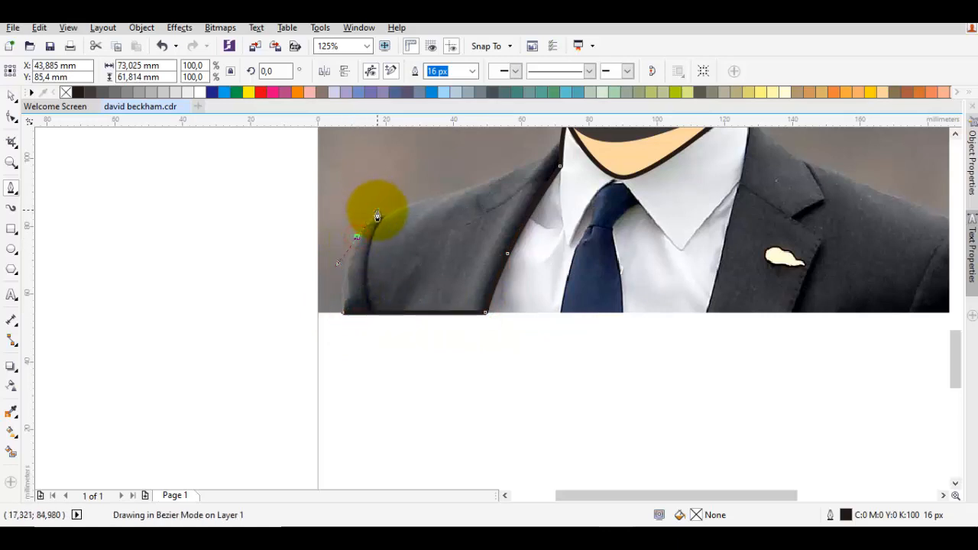
click(380, 215)
Step: Trace the shoulder line up to the neck and close the jacket outline at its start in the beard, about 73 mm wide
drag(430, 196, 378, 264)
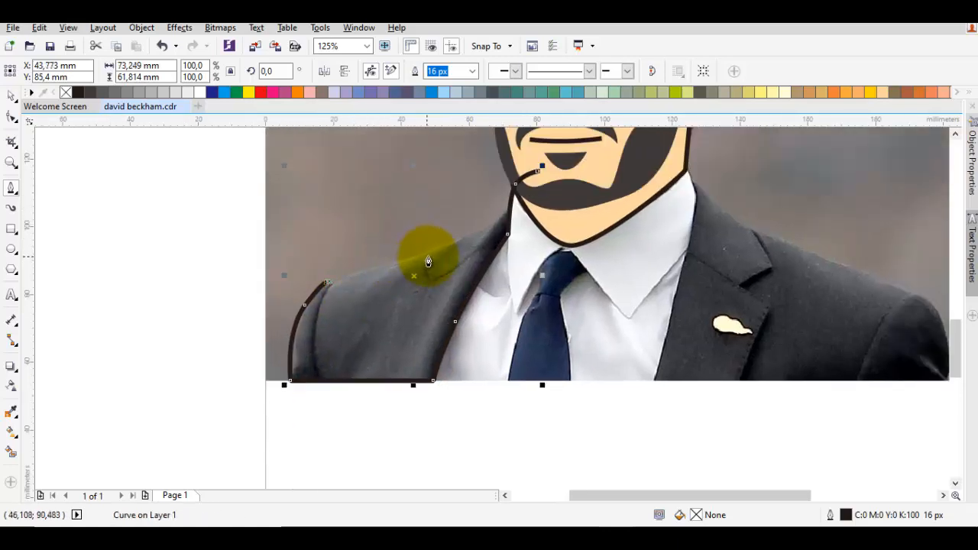
drag(436, 246, 512, 200)
scroll(489, 219, up, 1)
drag(539, 157, 492, 255)
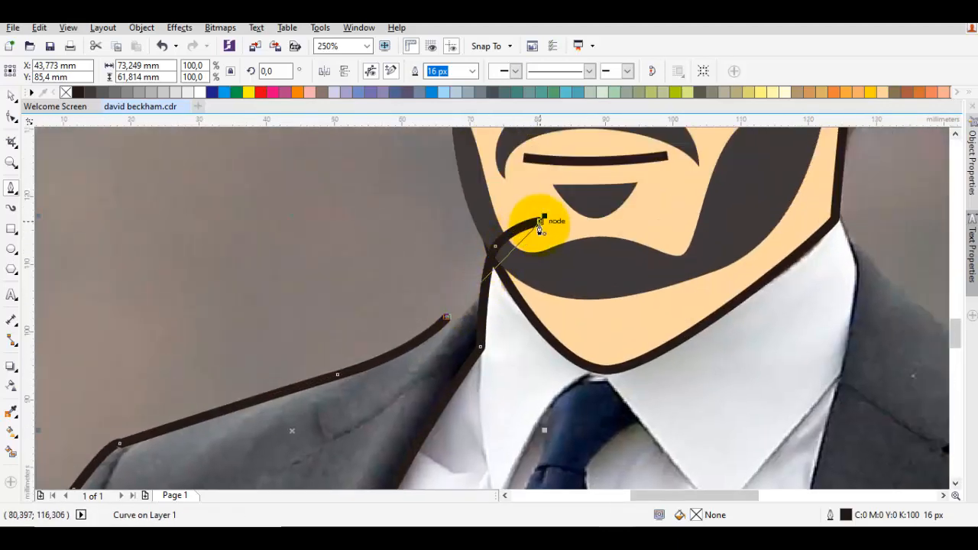
drag(539, 221, 492, 182)
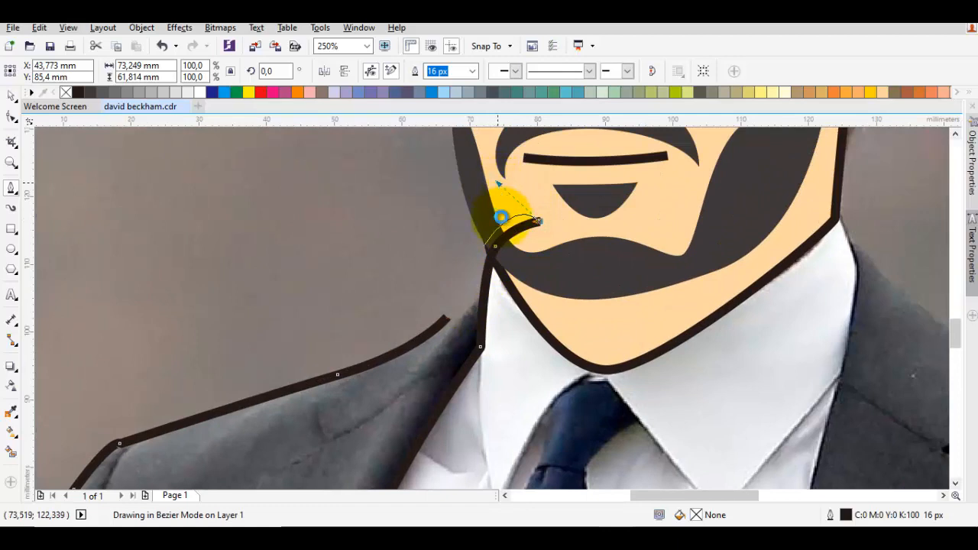
key(F5)
click(483, 253)
Step: Lower the jacket outline's node at the jaw onto the collar corner, and move its end node down towards the beard
key(F10)
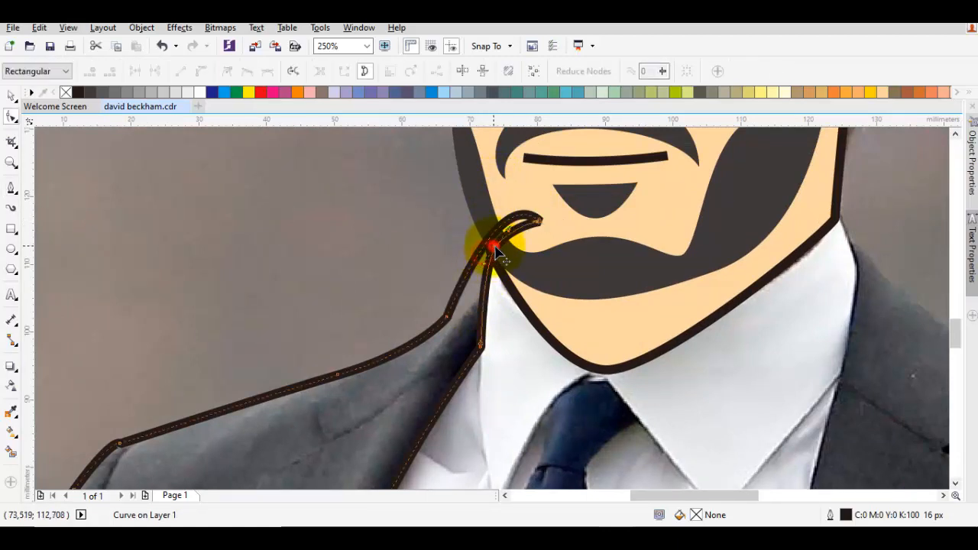
click(493, 246)
drag(494, 246, 497, 261)
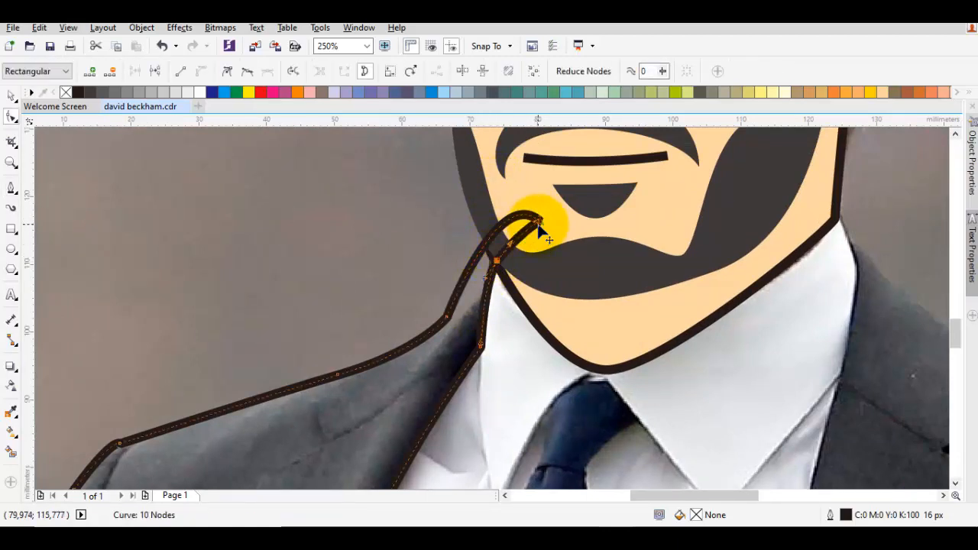
drag(538, 226, 539, 239)
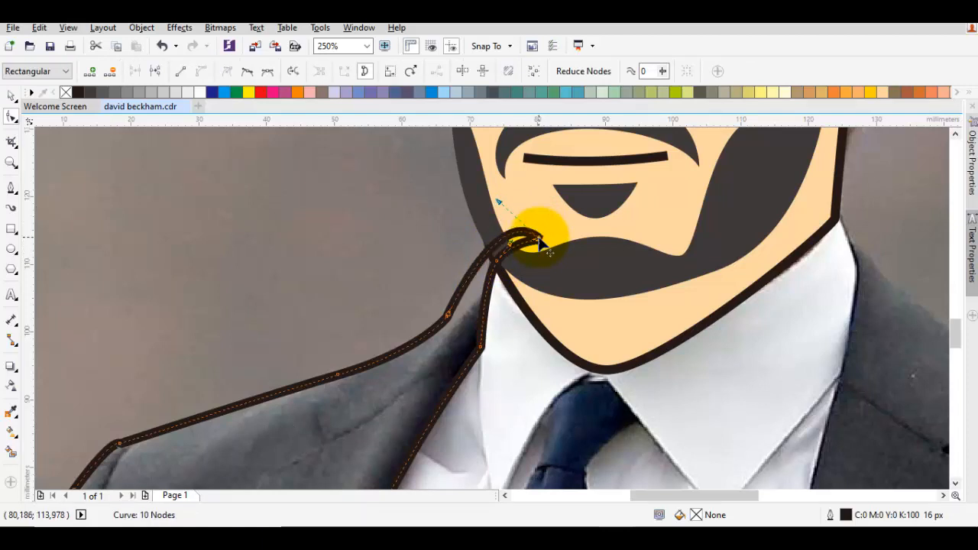
Step: Place the jacket outline directly in front of the photo so that it sits behind the face and beard, and deselect it
scroll(512, 245, down, 5)
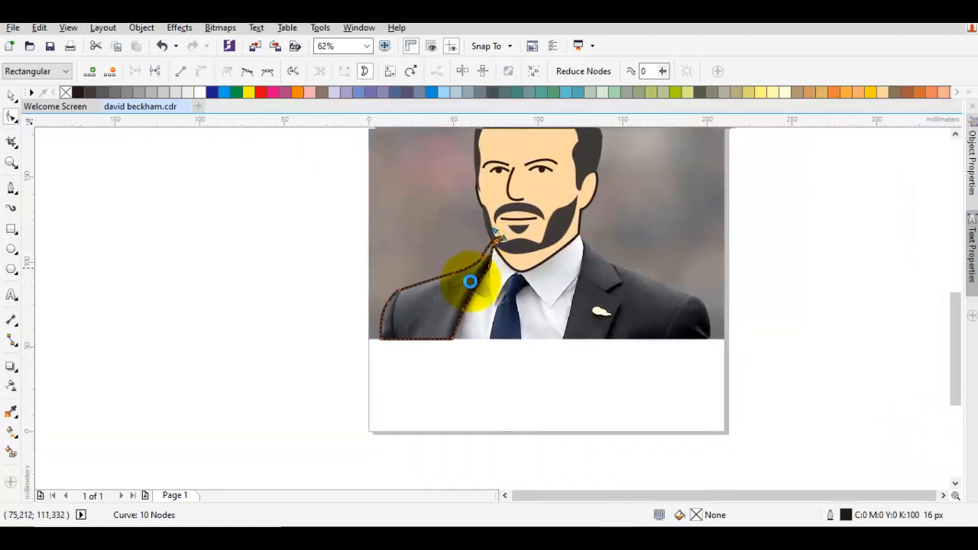
key(space)
right_click(456, 293)
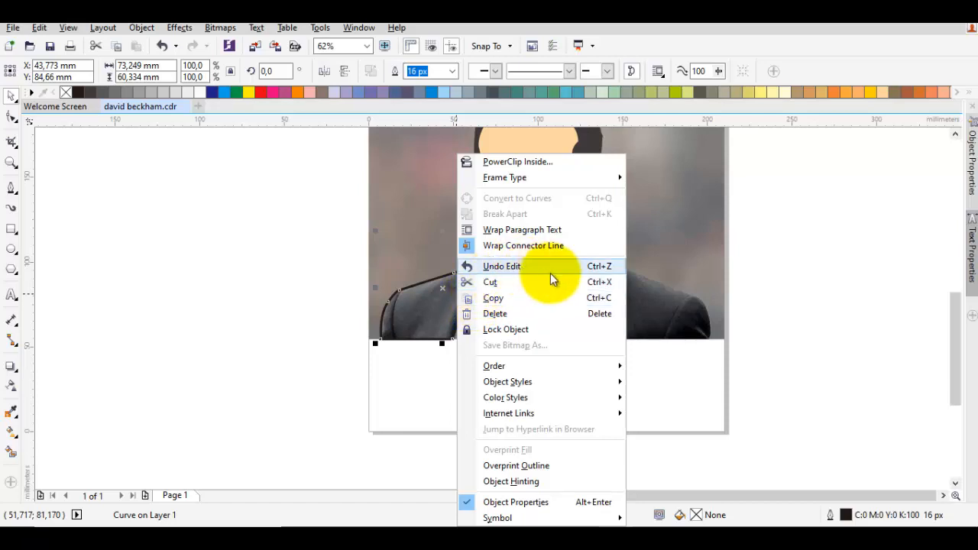
mouse_move(574, 368)
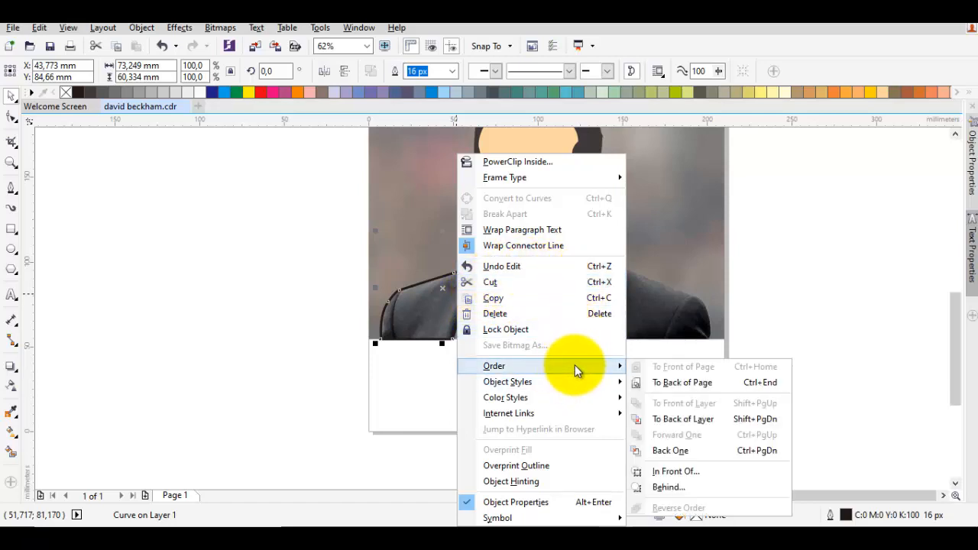
click(678, 471)
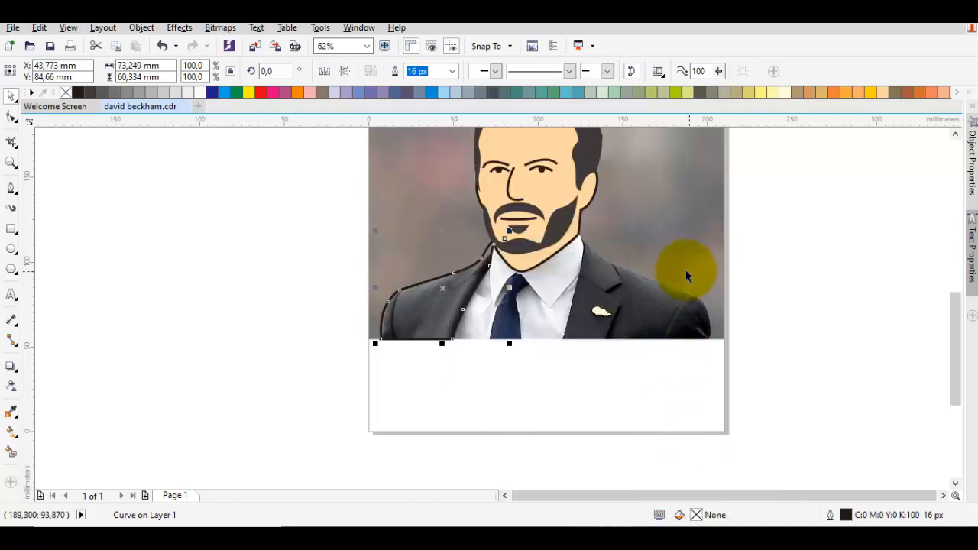
drag(493, 314, 516, 311)
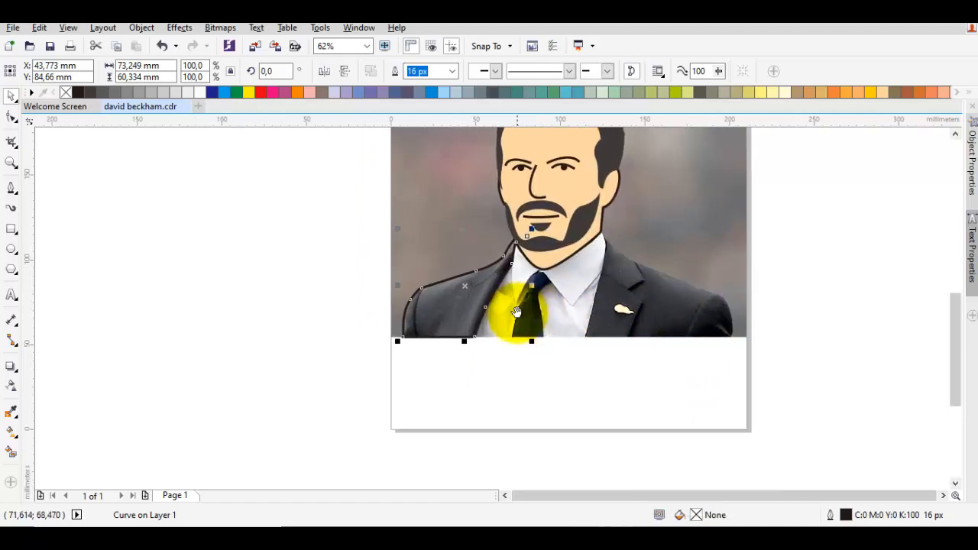
click(541, 402)
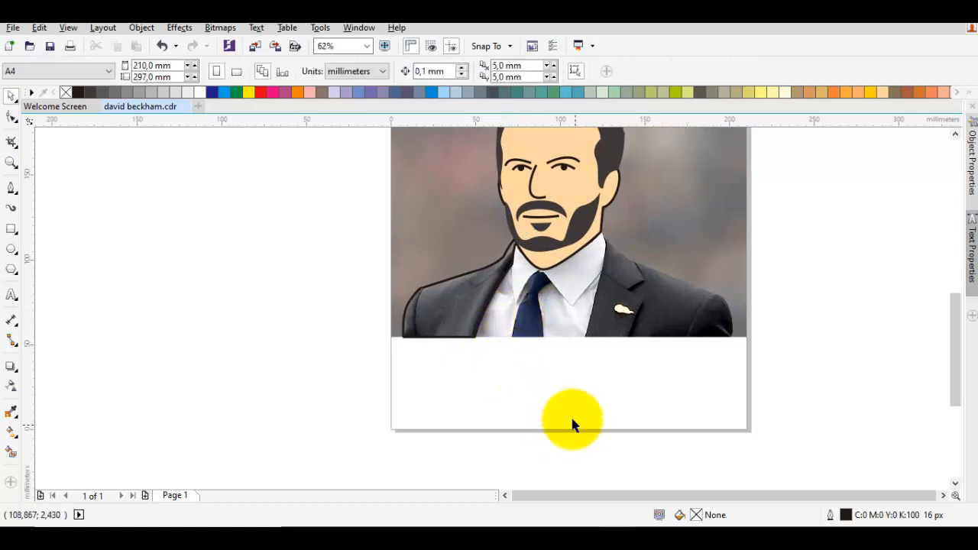
Step: Draw the jacket collar's outer edge from the shoulder line near the neck down to the lapel notch with a 16 px line
scroll(529, 377, up, 2)
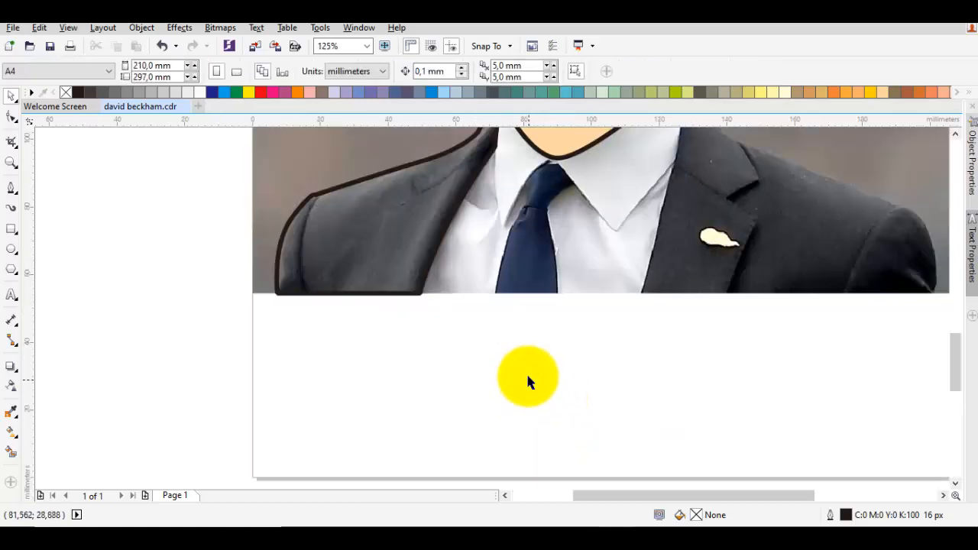
drag(464, 253, 467, 313)
scroll(436, 258, up, 2)
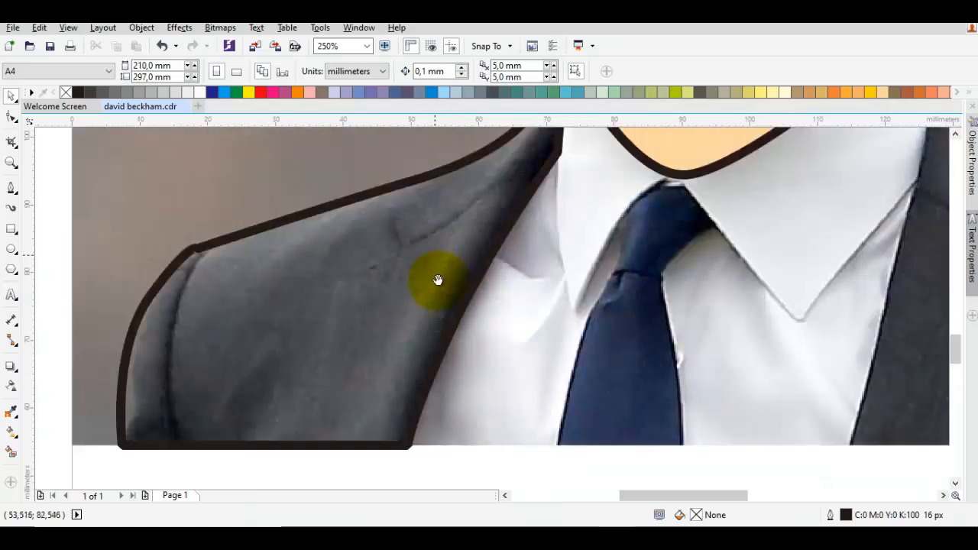
key(F10)
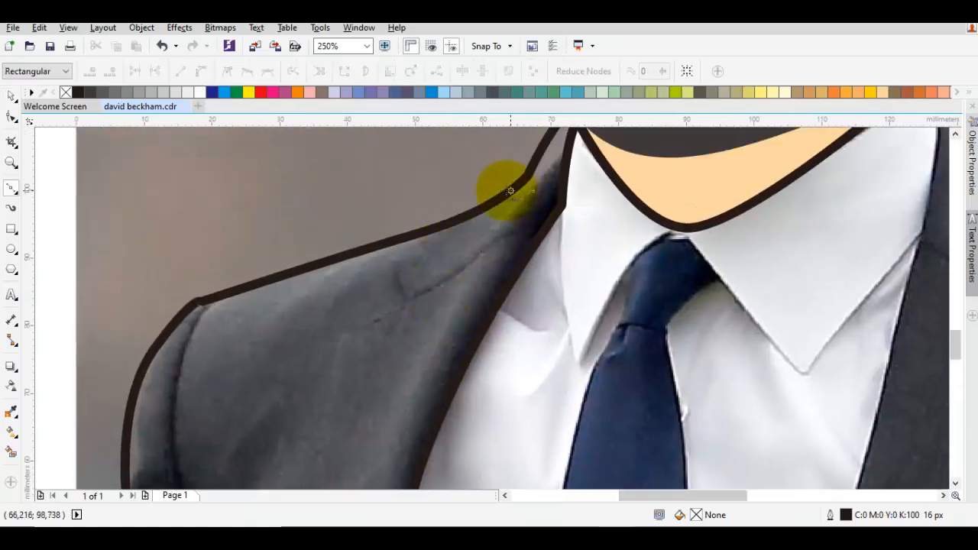
mouse_move(504, 192)
mouse_down()
mouse_move(419, 233)
mouse_move(462, 225)
mouse_up()
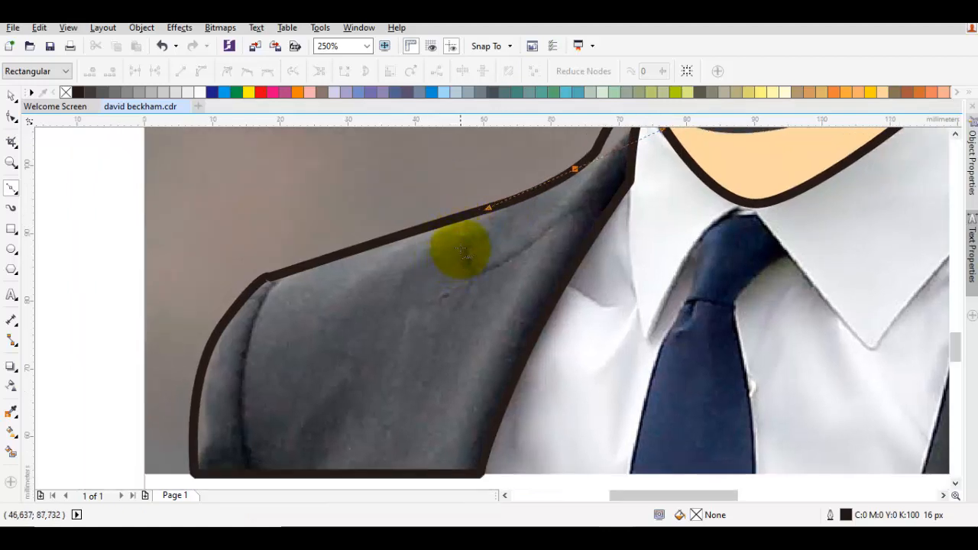
click(461, 249)
click(472, 276)
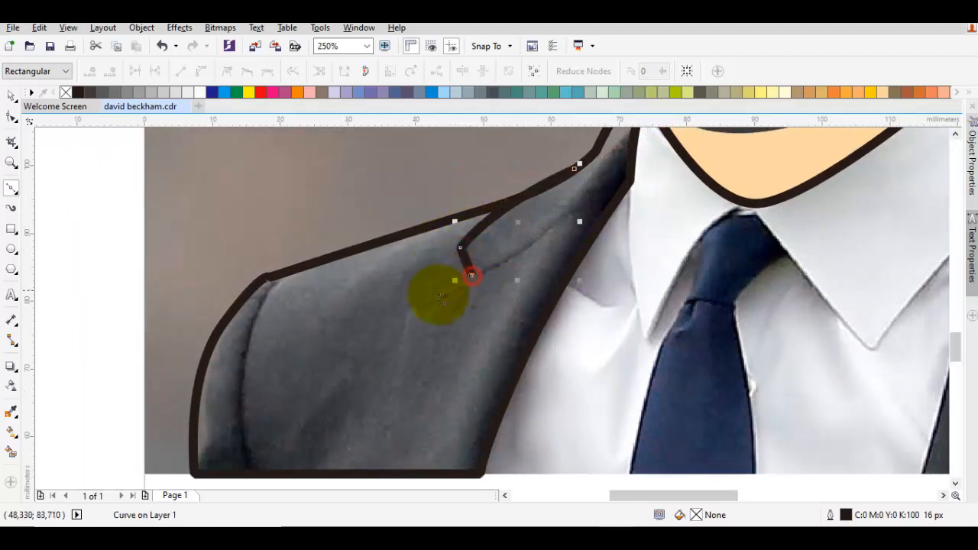
Step: Extend the line from the notch outwards to the lapel's corner and down to the photo's lower edge
click(411, 312)
drag(362, 409, 420, 320)
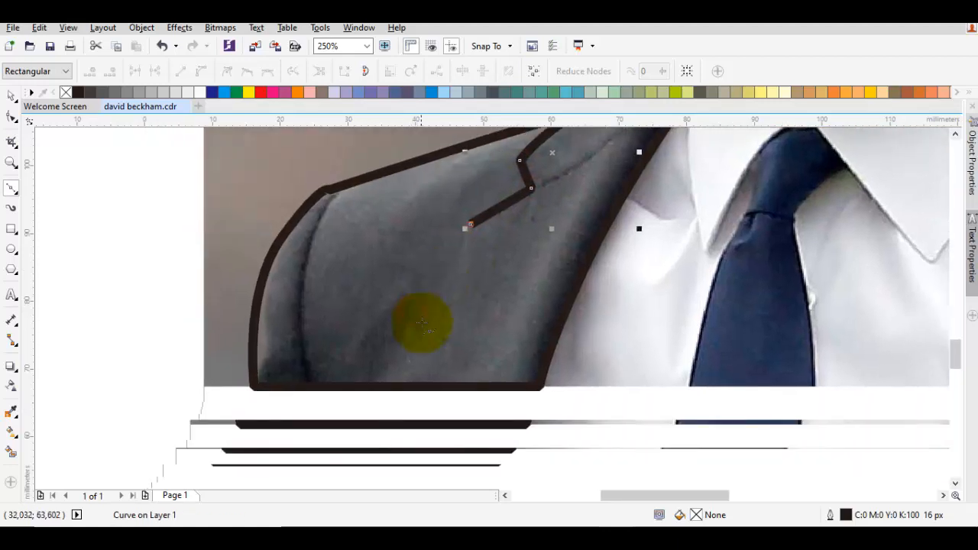
drag(443, 385, 443, 450)
drag(508, 268, 437, 389)
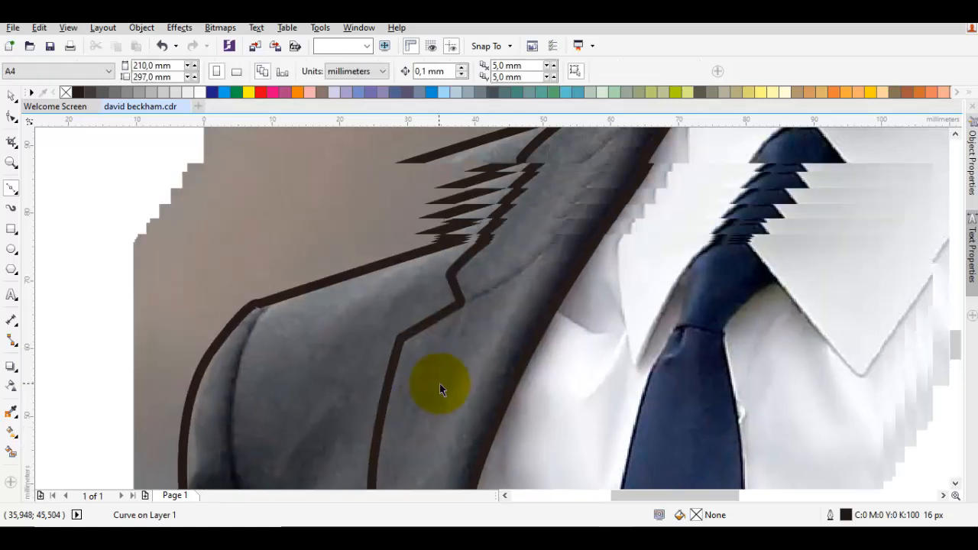
Step: Try to draw a line along the collar seam from the lapel notch to the jacket's inner front edge
click(461, 305)
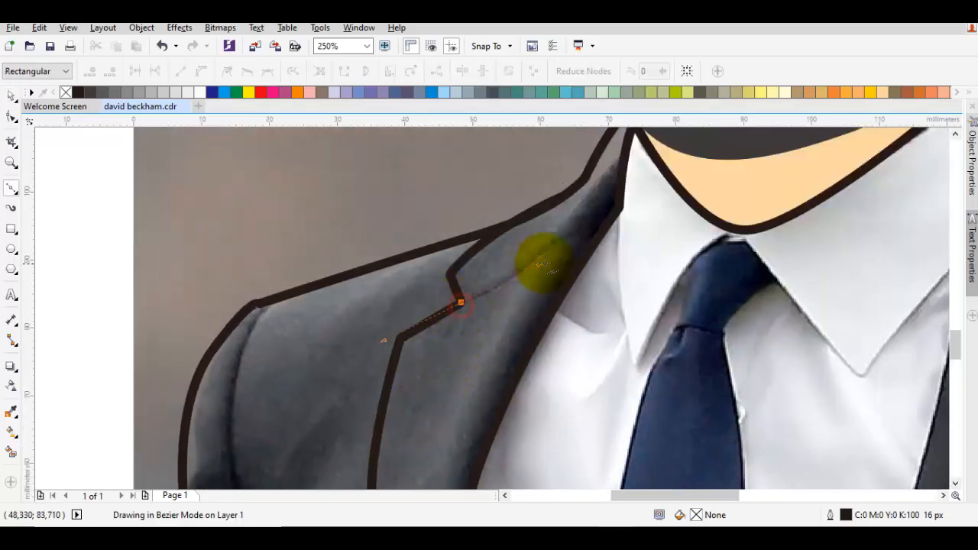
click(577, 246)
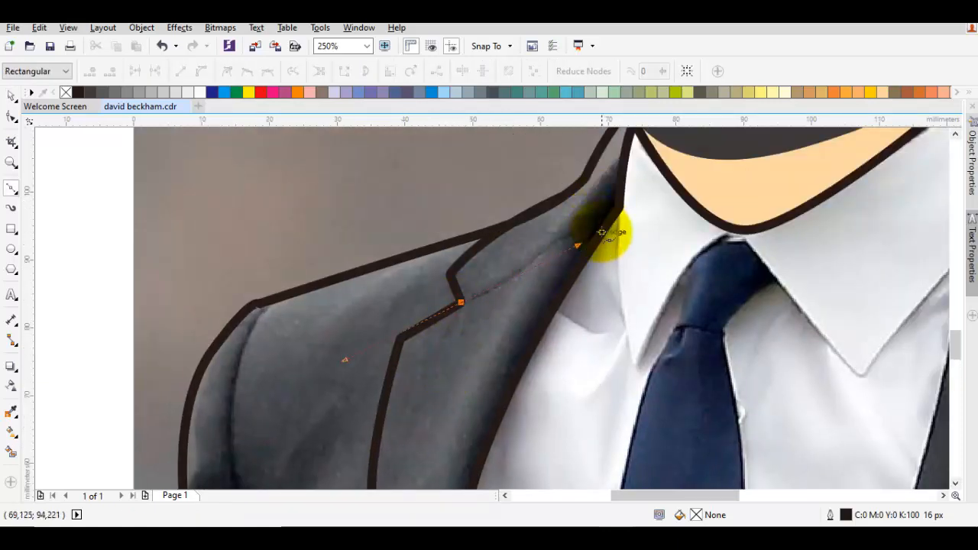
click(601, 232)
key(space)
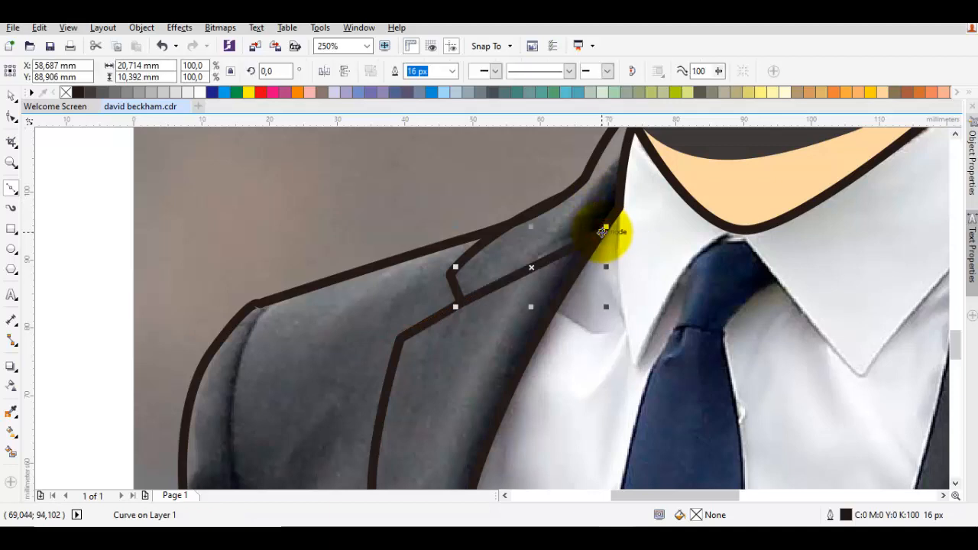
key(Escape)
key(ctrl+z)
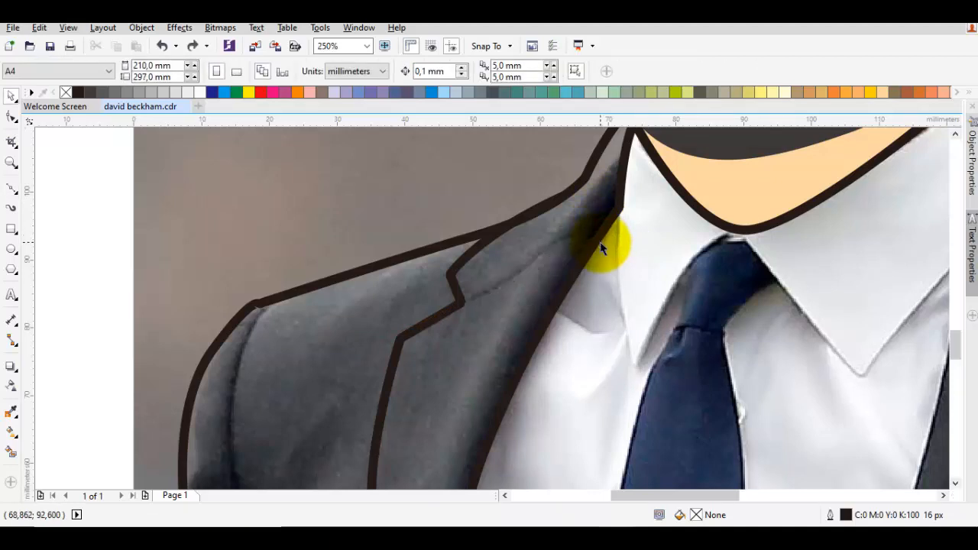
Step: Draw the collar seam as a curved 16 px line from the lapel notch to the jacket's inner front edge
key(space)
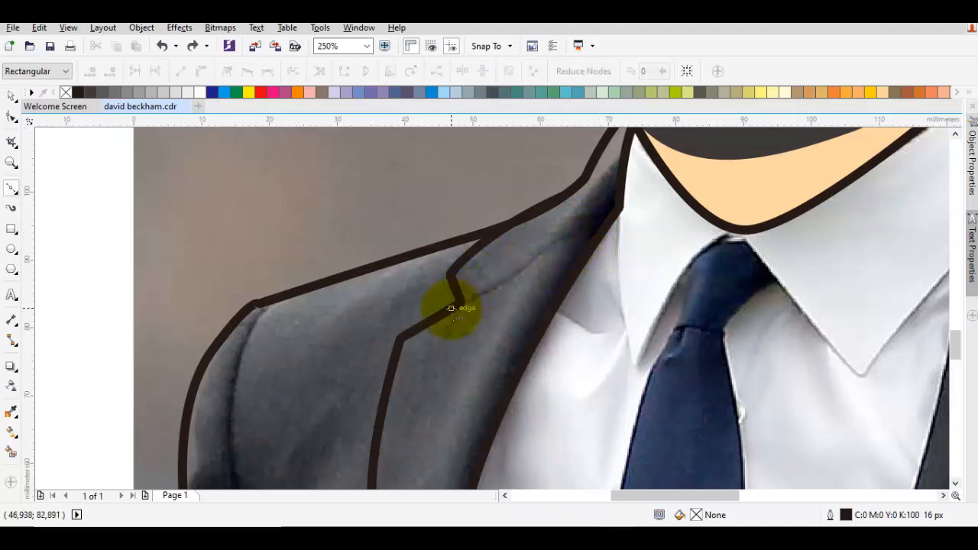
click(450, 309)
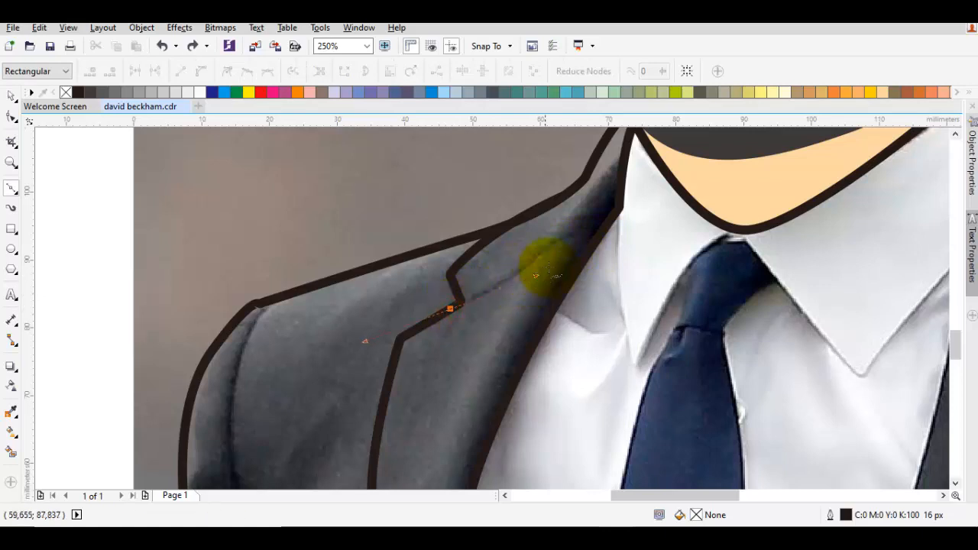
middle_click(557, 263)
drag(561, 264, 542, 264)
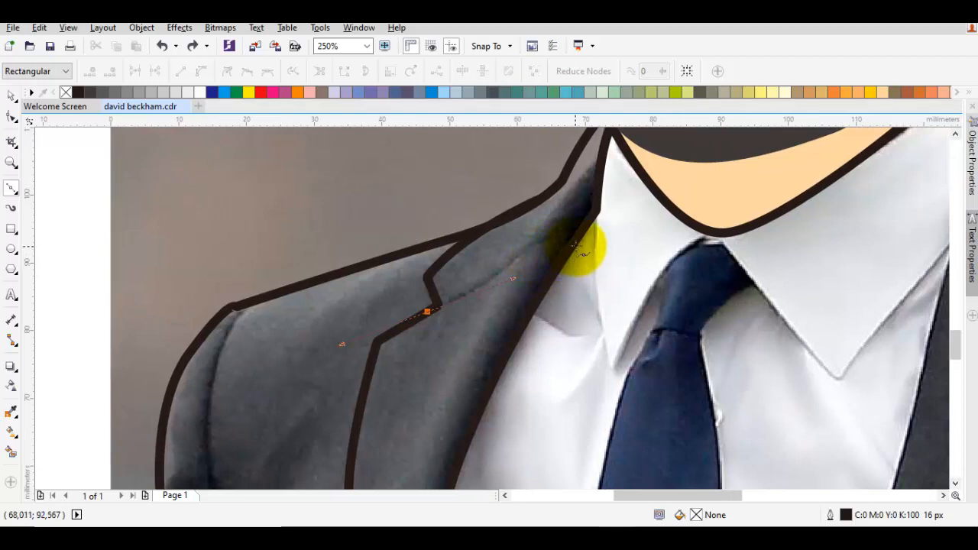
mouse_move(576, 238)
mouse_down()
mouse_move(602, 261)
mouse_move(586, 252)
mouse_up()
key(space)
click(600, 256)
Step: Draw the sleeve seam as a curved 16 px line from the jacket's shoulder corner down to its lower edge
scroll(601, 258, down, 1)
scroll(459, 298, up, 1)
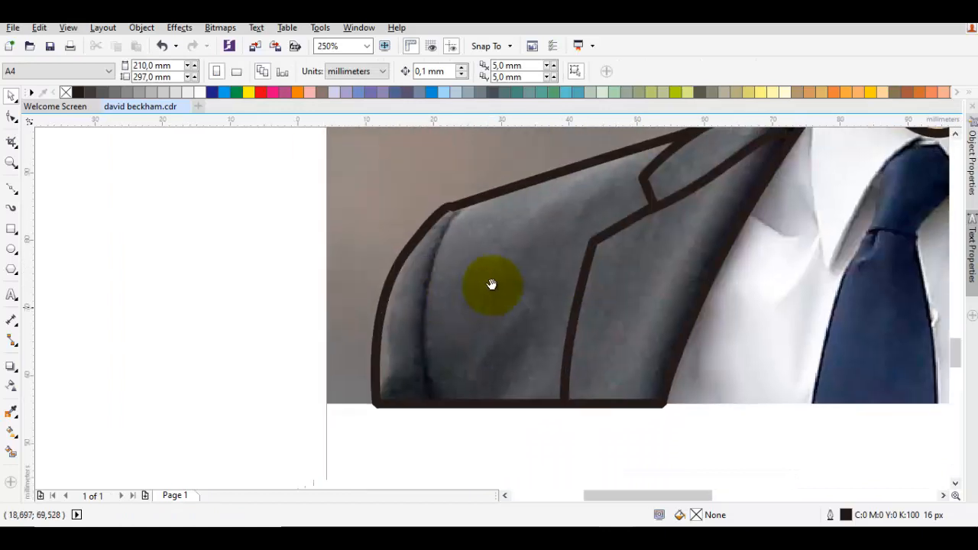
key(space)
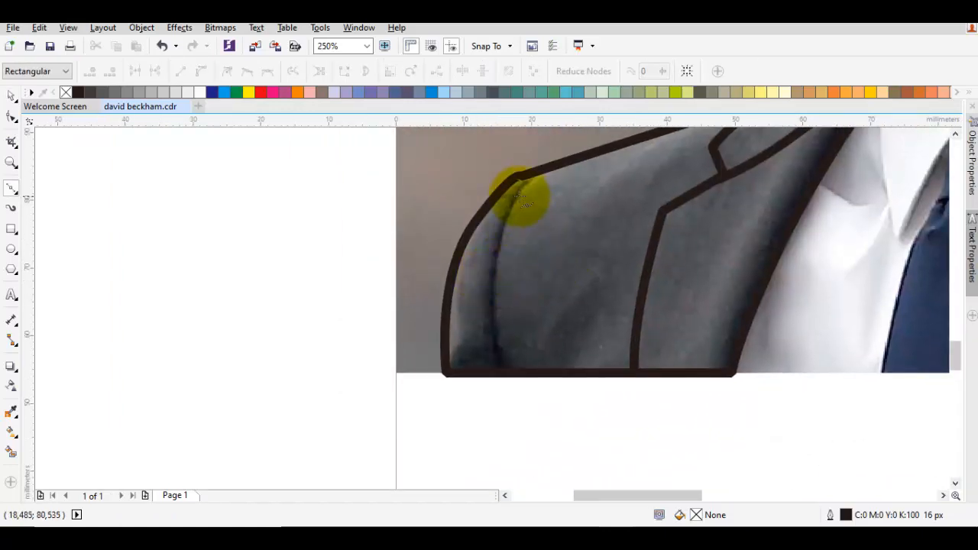
click(518, 177)
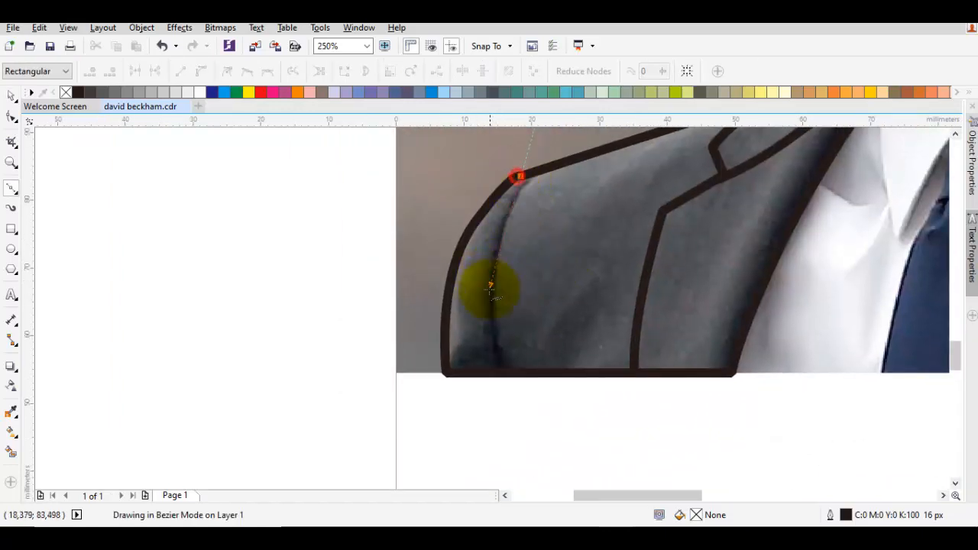
drag(484, 304, 484, 304)
click(505, 373)
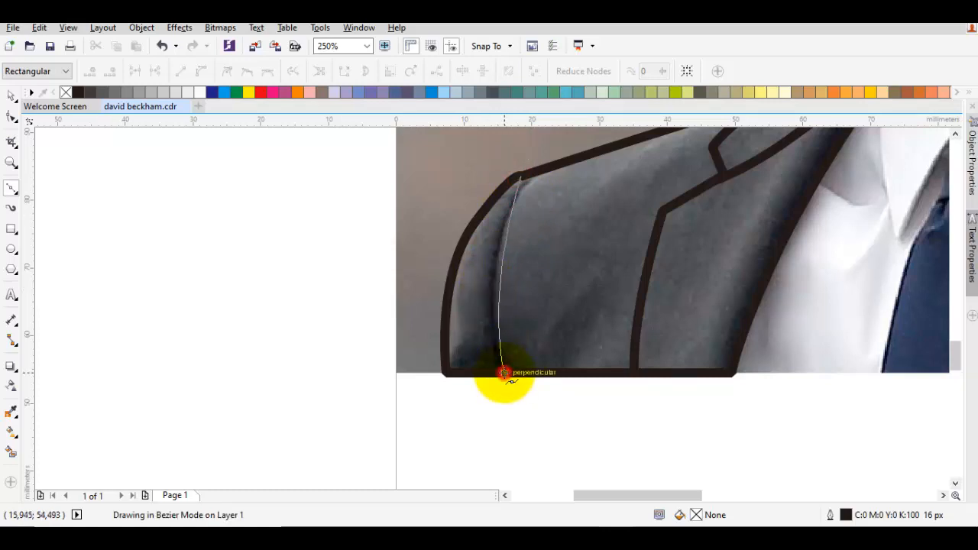
key(space)
Step: Adjust the jacket outline's nodes and curve at the shoulder corner where the sleeve seam meets it
drag(526, 185, 493, 271)
scroll(510, 262, up, 1)
scroll(514, 262, up, 1)
key(F10)
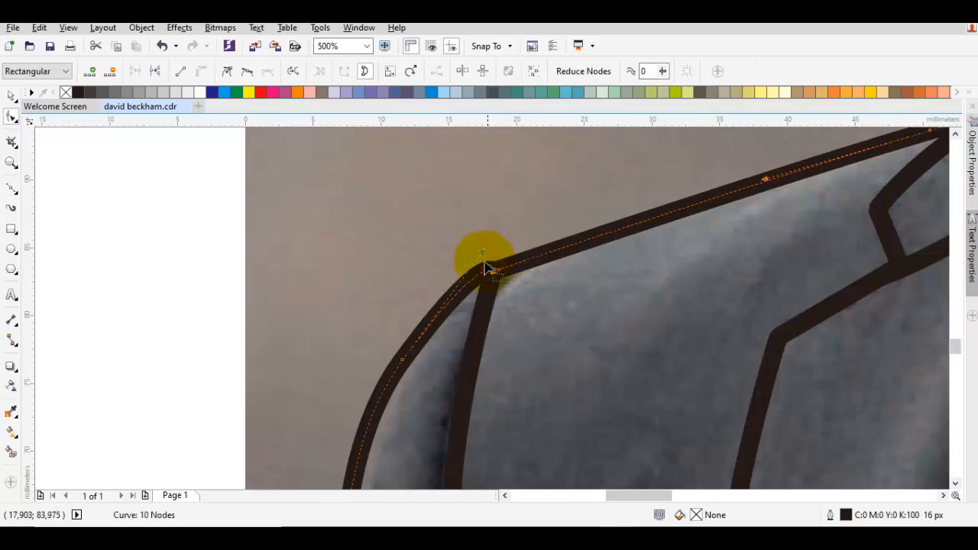
drag(400, 359, 500, 267)
key(space)
Step: Shorten the sleeve seam by adding a node below its upper end and deleting the end node at the shoulder corner
click(521, 284)
key(space)
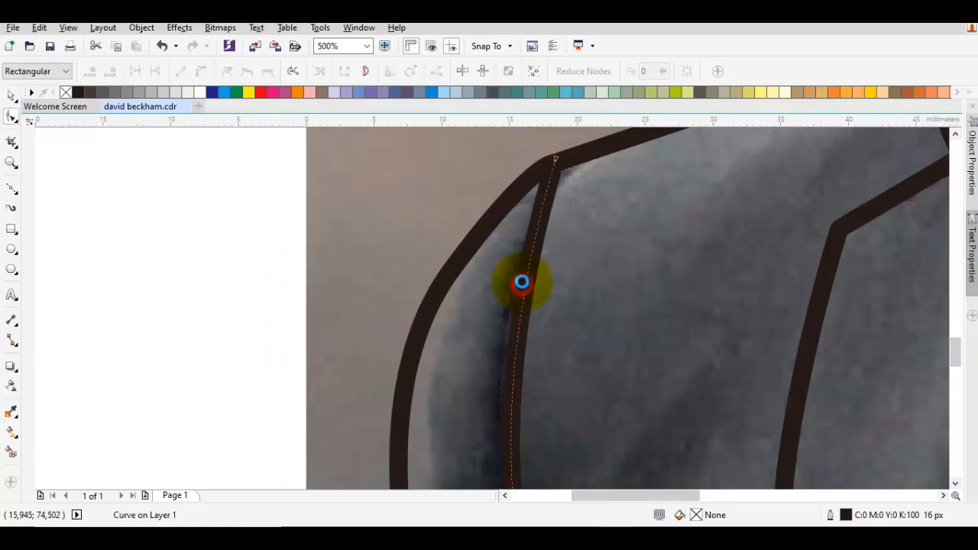
scroll(522, 282, down, 1)
key(space)
drag(592, 300, 498, 298)
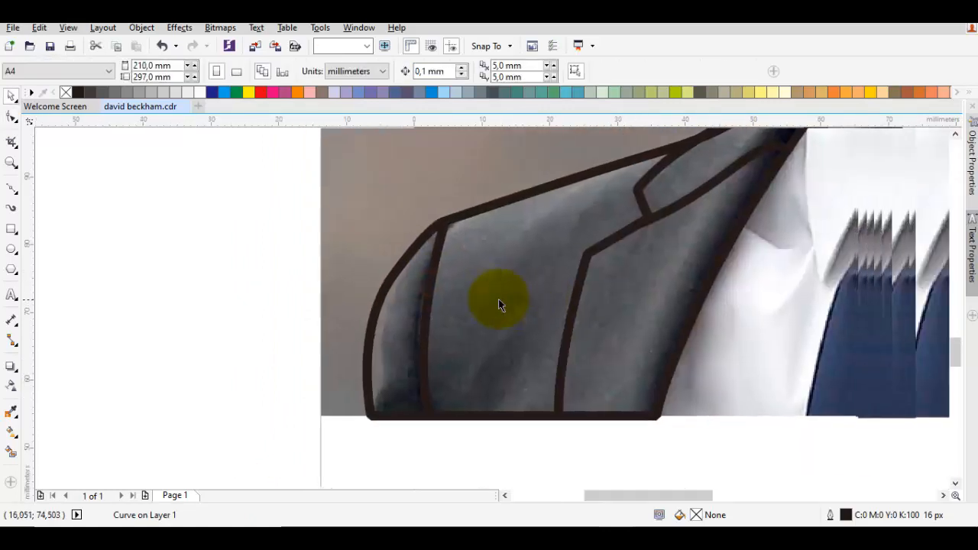
key(space)
click(432, 273)
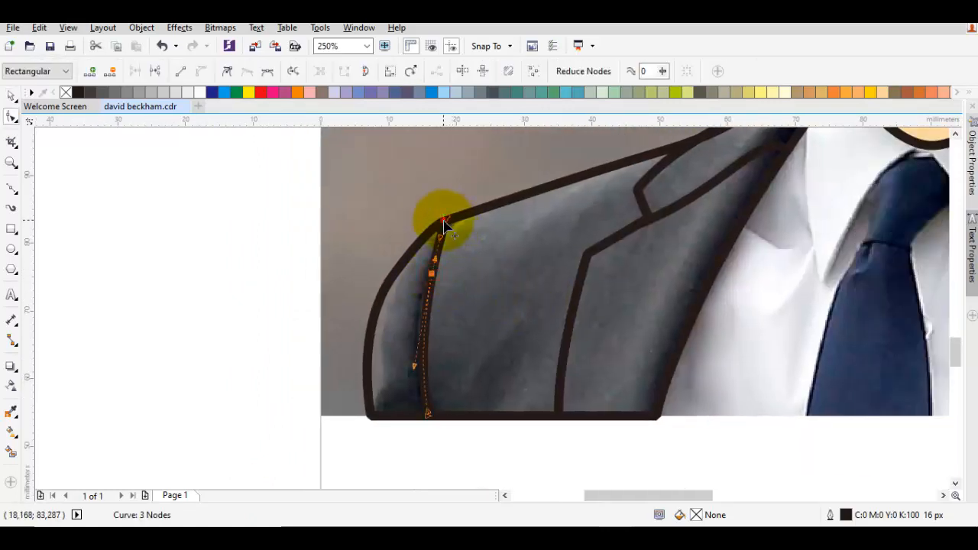
double_click(443, 220)
Step: Fill the outlined jacket half with dark blue-grey C:20 M:0 Y:0 K:80 and deselect it
scroll(488, 289, down, 2)
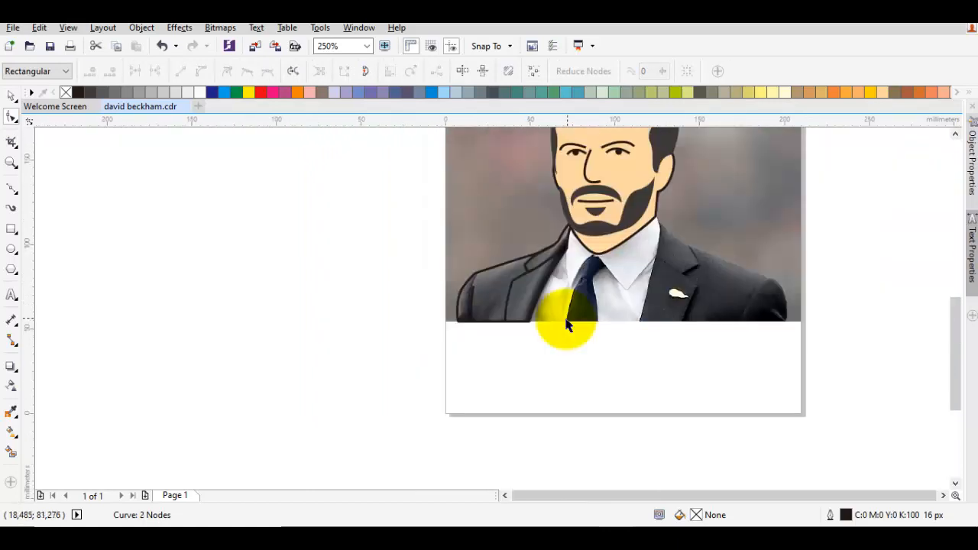
key(space)
drag(567, 321, 497, 323)
scroll(474, 277, up, 2)
drag(536, 279, 441, 311)
drag(252, 334, 246, 293)
click(246, 293)
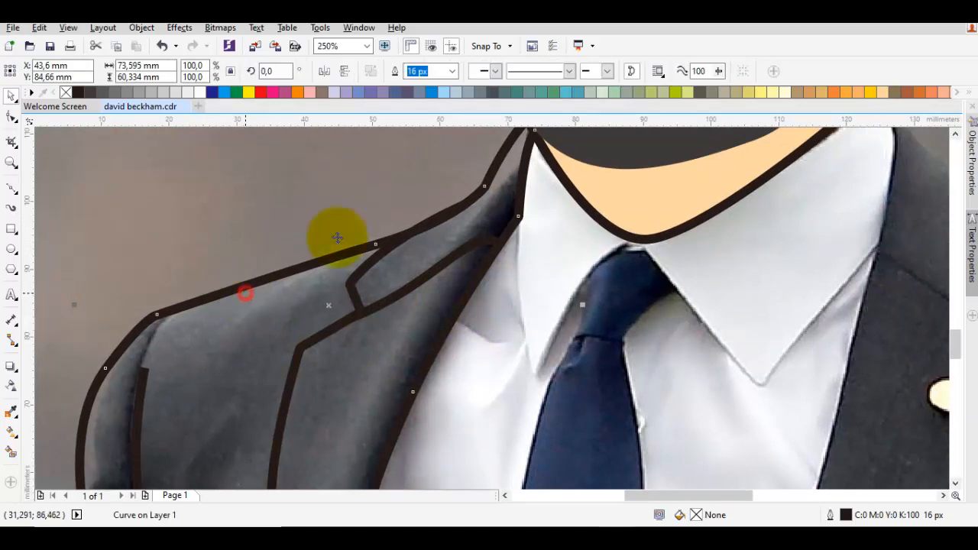
click(408, 94)
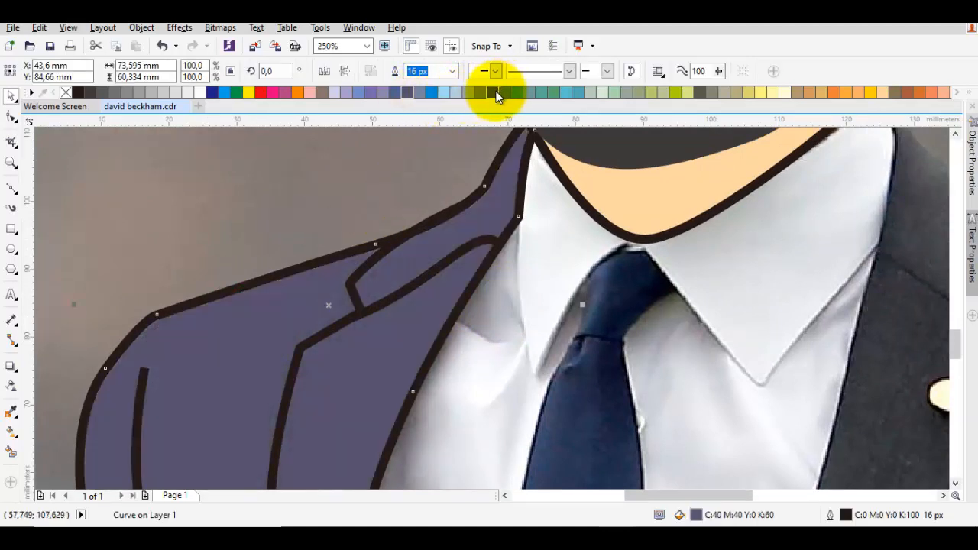
click(492, 92)
scroll(517, 216, down, 2)
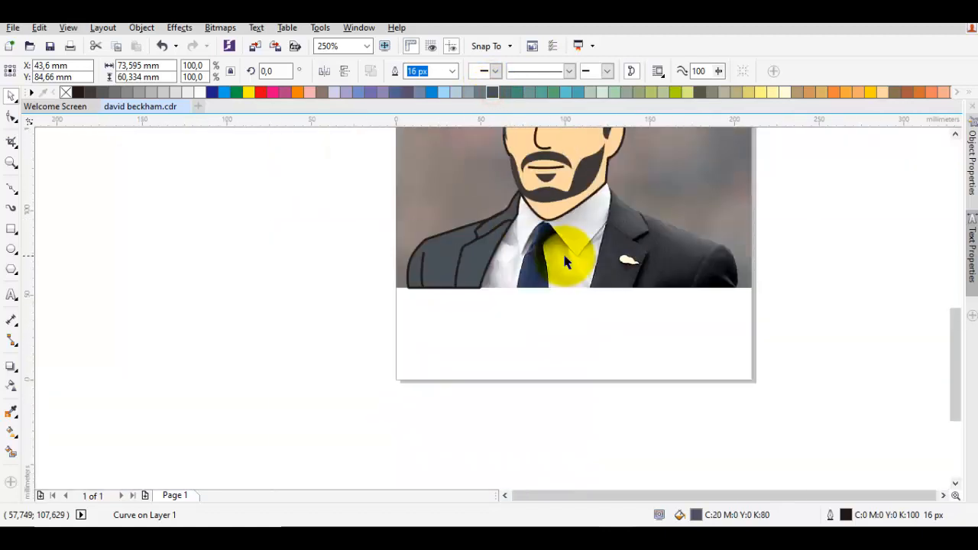
click(564, 253)
Step: Draw the inner front edge of the jacket half with the lapel pin, from behind the jaw to the photo's lower edge
drag(569, 247, 525, 259)
scroll(541, 230, up, 1)
key(space)
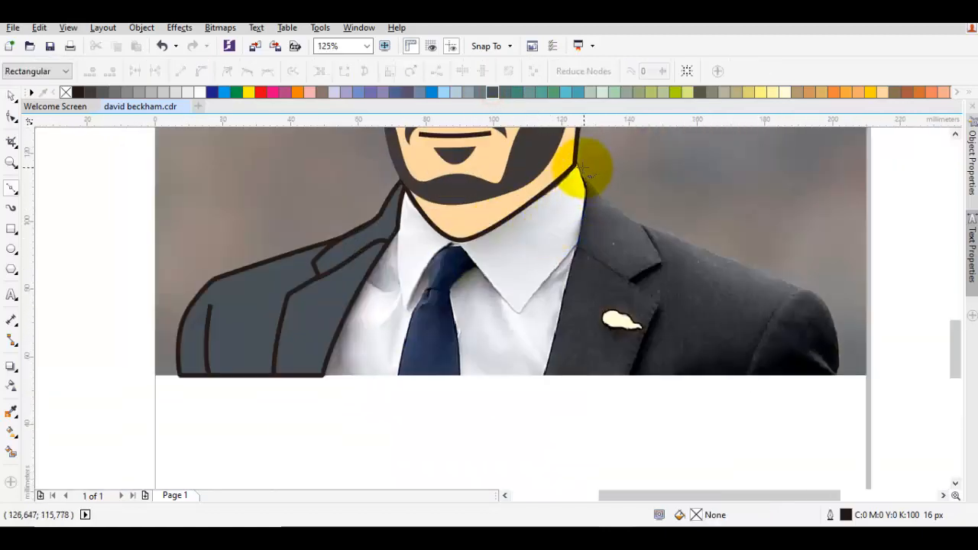
scroll(572, 167, up, 1)
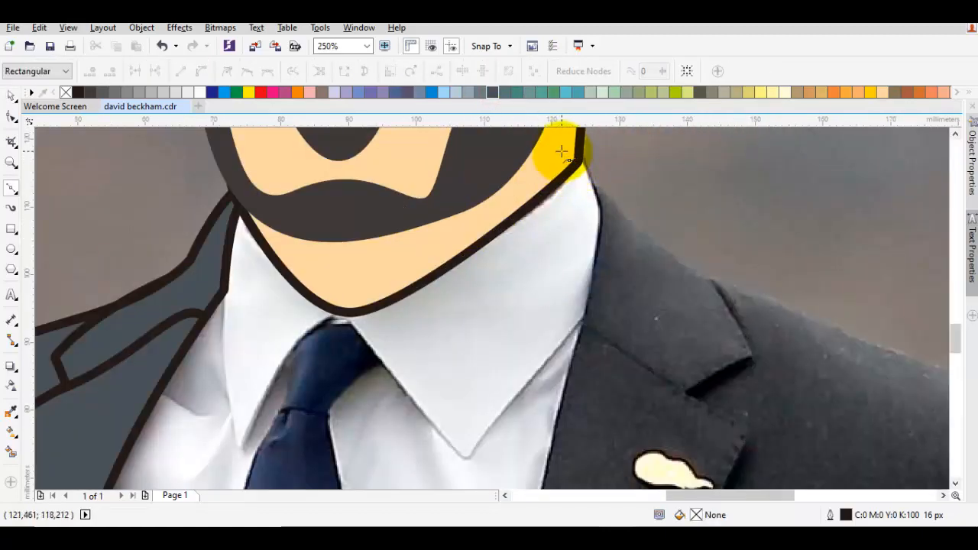
click(561, 151)
scroll(580, 244, down, 1)
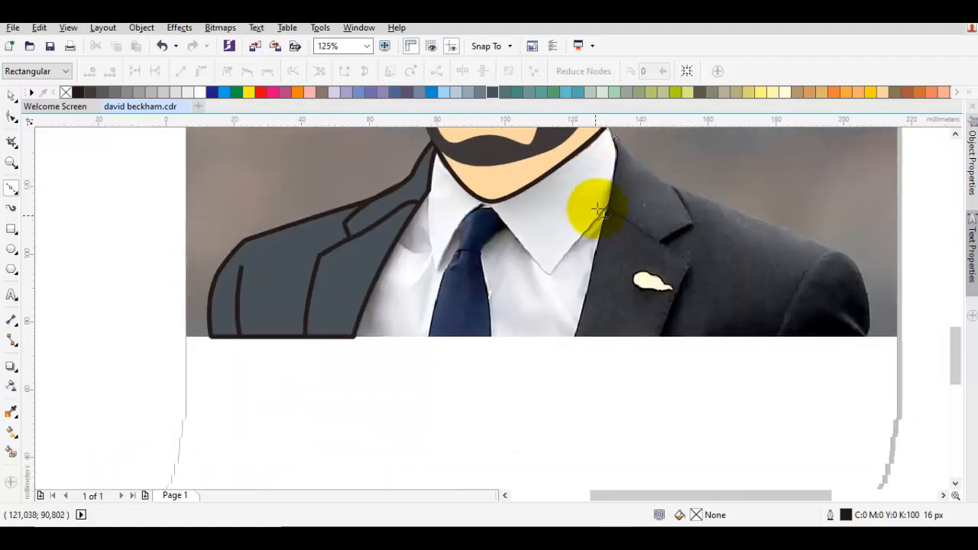
click(599, 239)
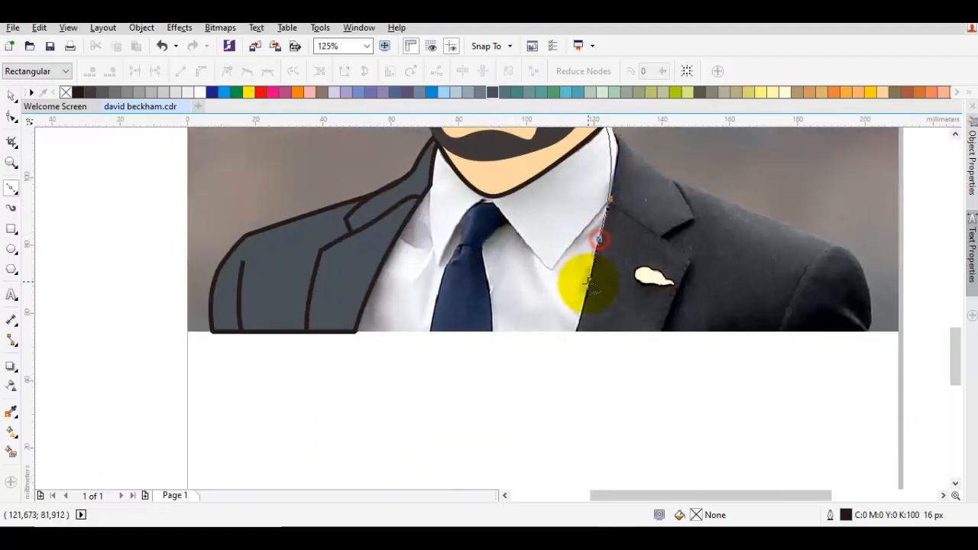
click(577, 330)
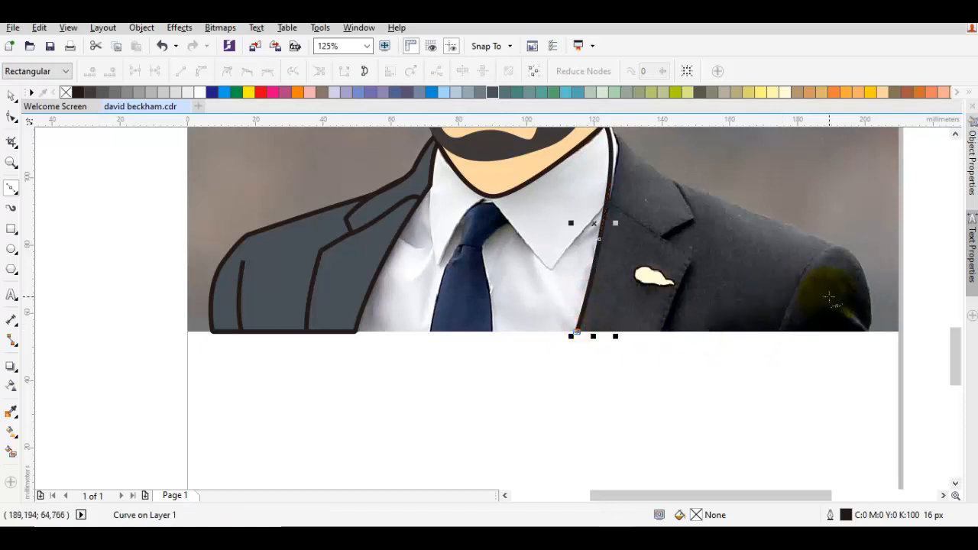
Step: Extend the outline along the photo's lower edge to the sleeve and curve it up to the shoulder corner
scroll(829, 297, up, 1)
drag(936, 370, 799, 370)
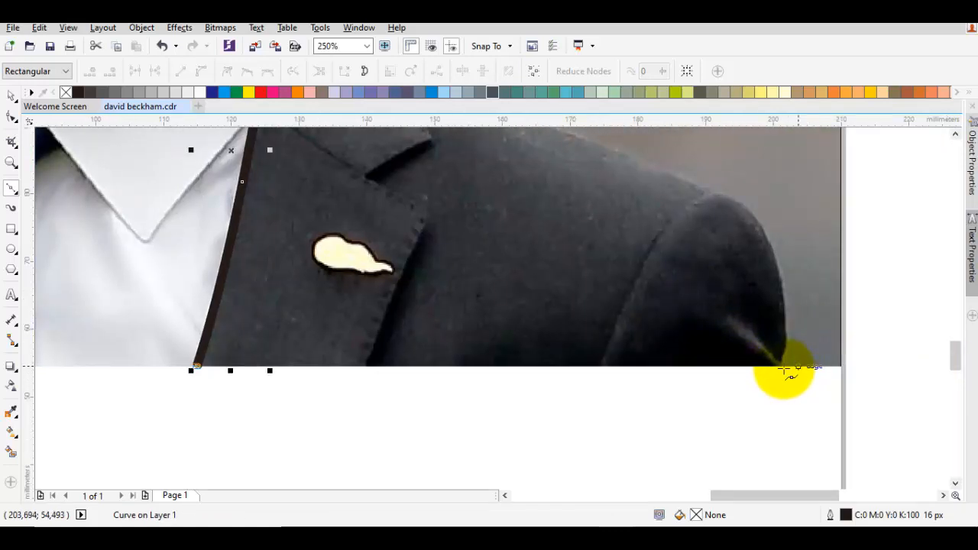
click(781, 367)
scroll(771, 321, up, 1)
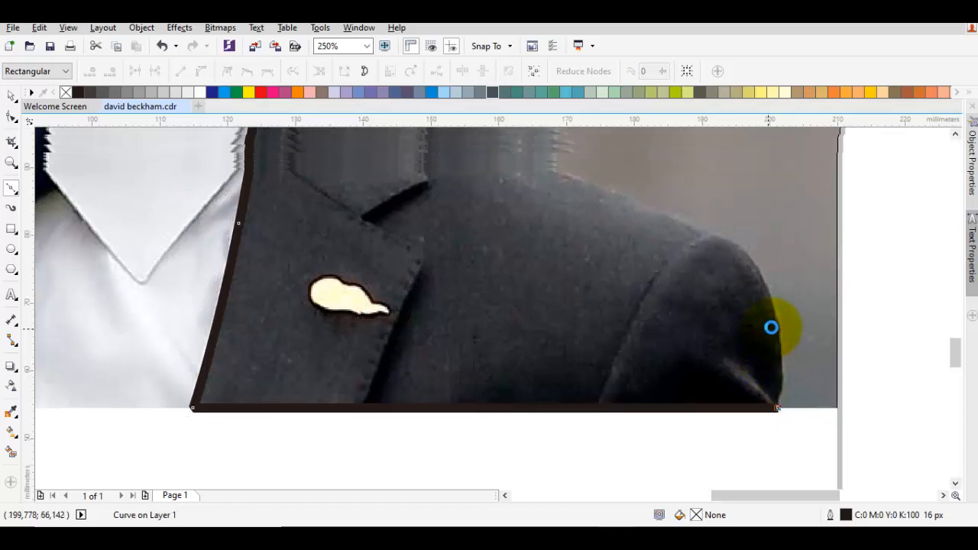
drag(766, 271, 756, 255)
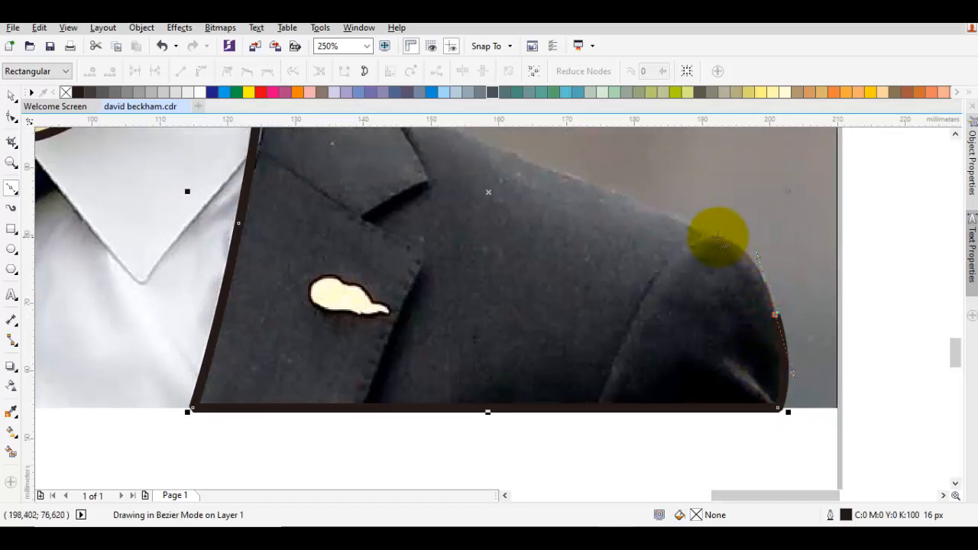
click(709, 237)
Step: Continue the outline along the shoulder and collar up to the neck and close it at its starting point
drag(679, 235, 779, 330)
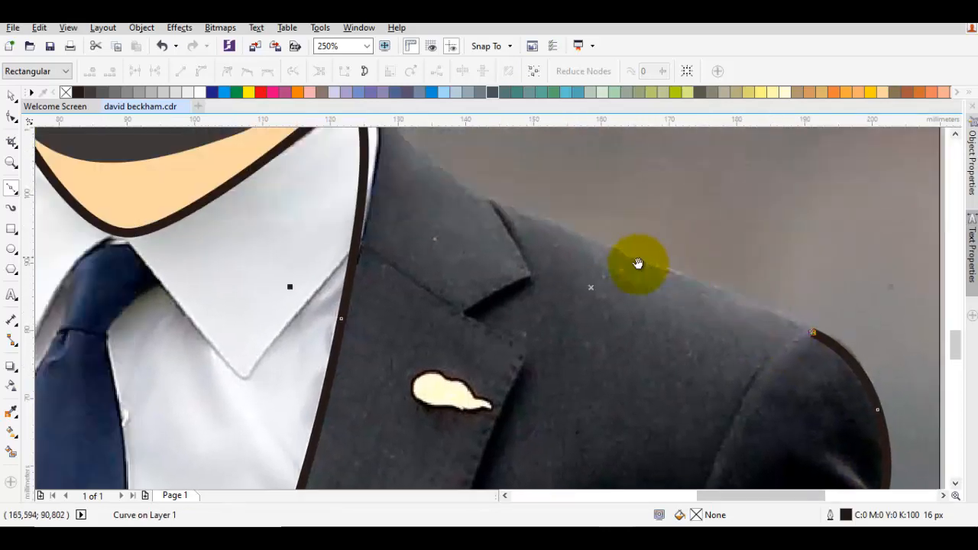
drag(637, 262, 599, 250)
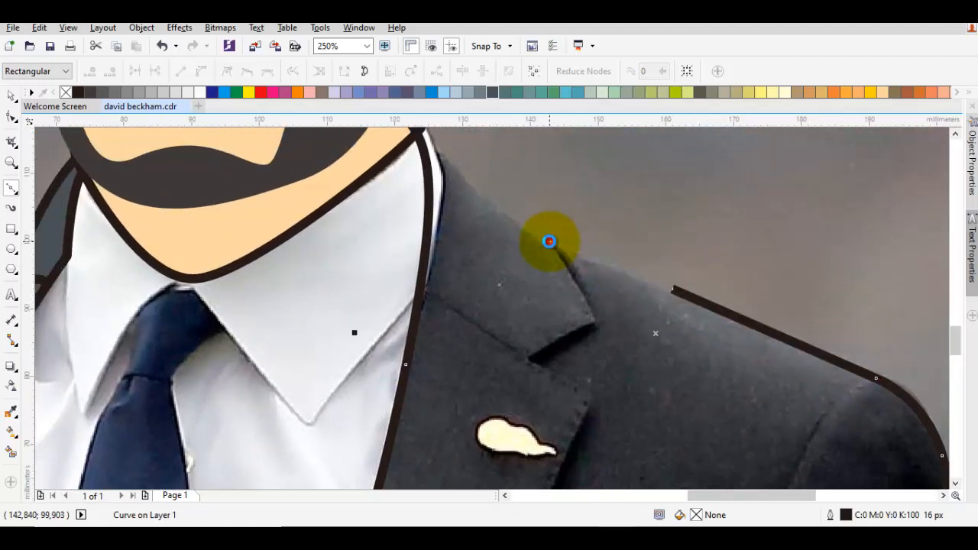
click(548, 241)
mouse_move(471, 190)
mouse_down()
mouse_move(547, 260)
mouse_move(524, 219)
mouse_move(482, 191)
mouse_move(489, 182)
mouse_up()
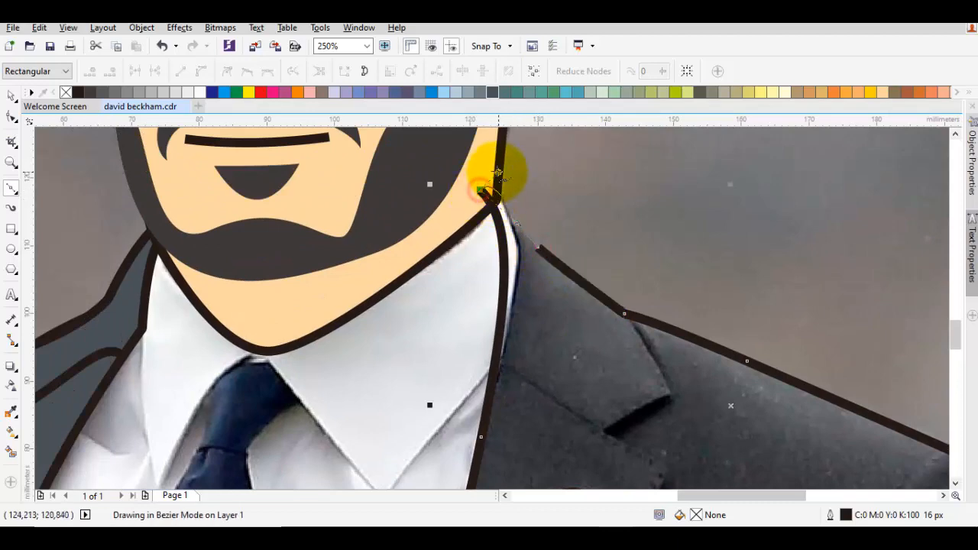
scroll(597, 238, down, 2)
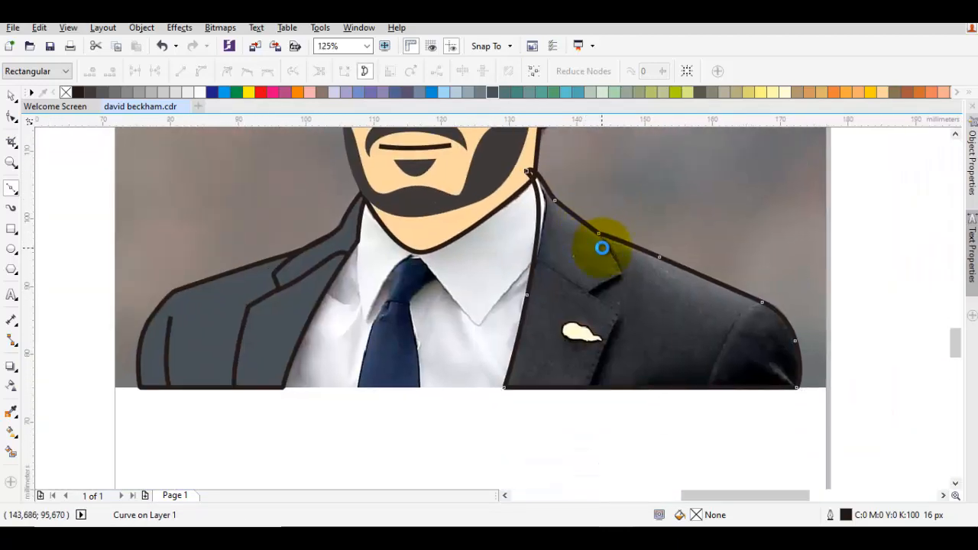
scroll(597, 237, up, 2)
Step: Draw the pinned jacket half's collar edge from the shoulder line around the collar tip to the lapel notch with a 16 px line
key(space)
key(space)
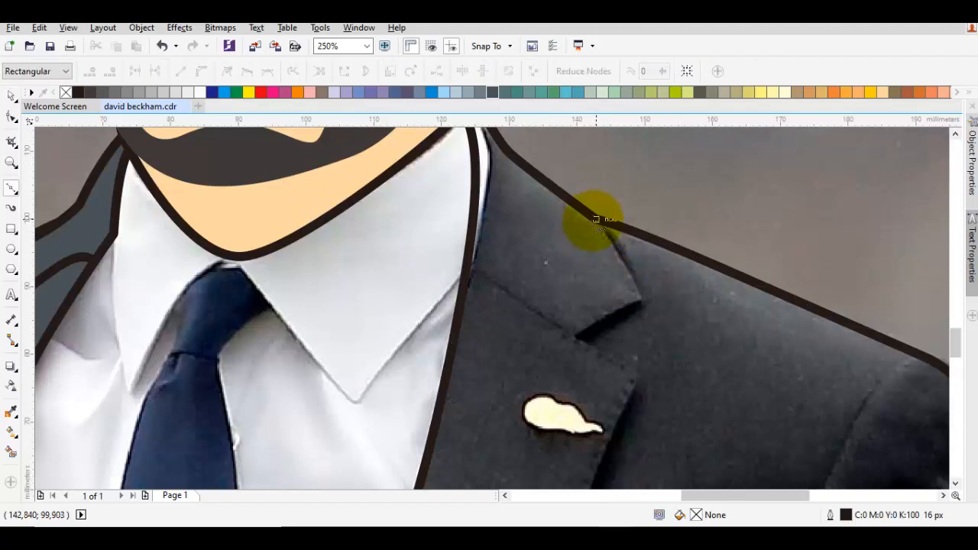
drag(591, 218, 621, 242)
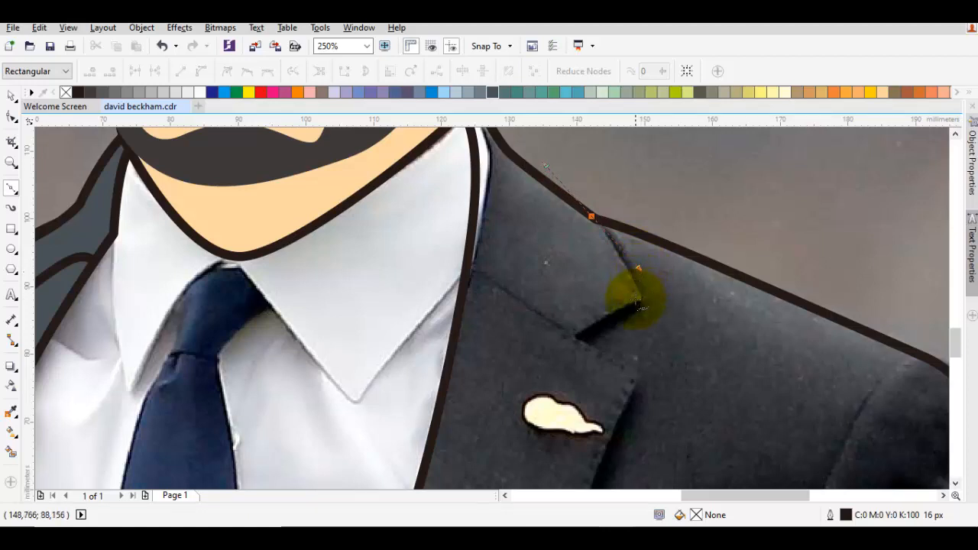
click(636, 295)
drag(548, 340, 595, 272)
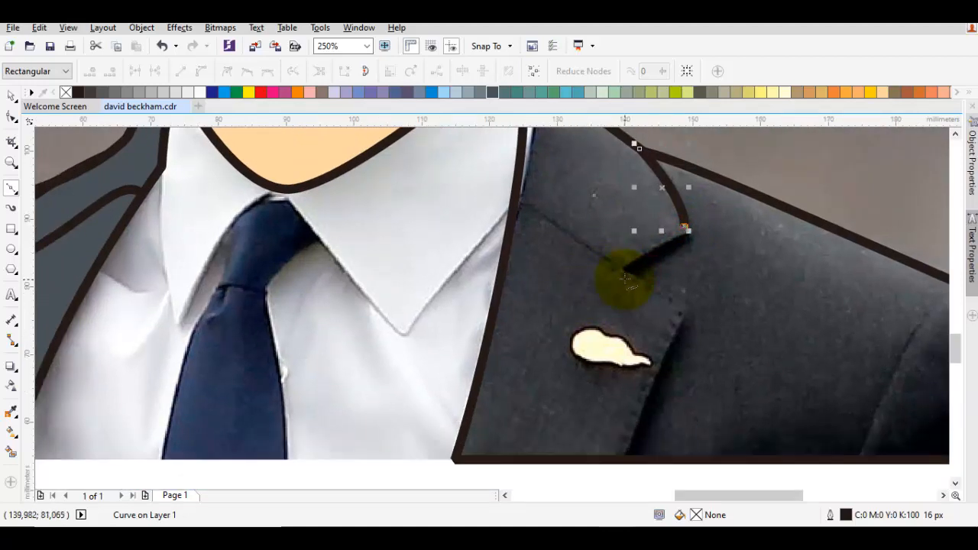
click(622, 272)
Step: Extend the line from the notch out to the lapel's corner and down to the jacket's lower edge, and finish it
drag(665, 299, 633, 259)
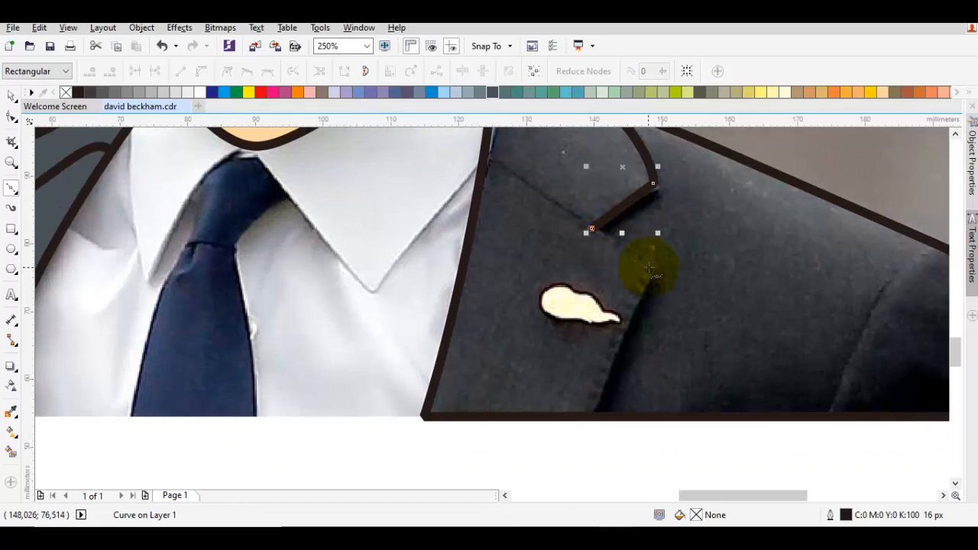
click(652, 266)
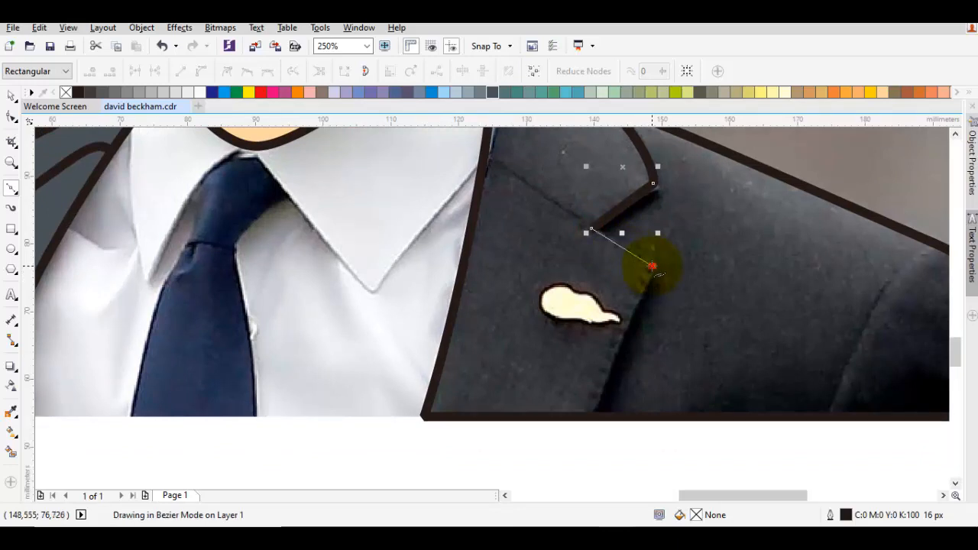
click(594, 416)
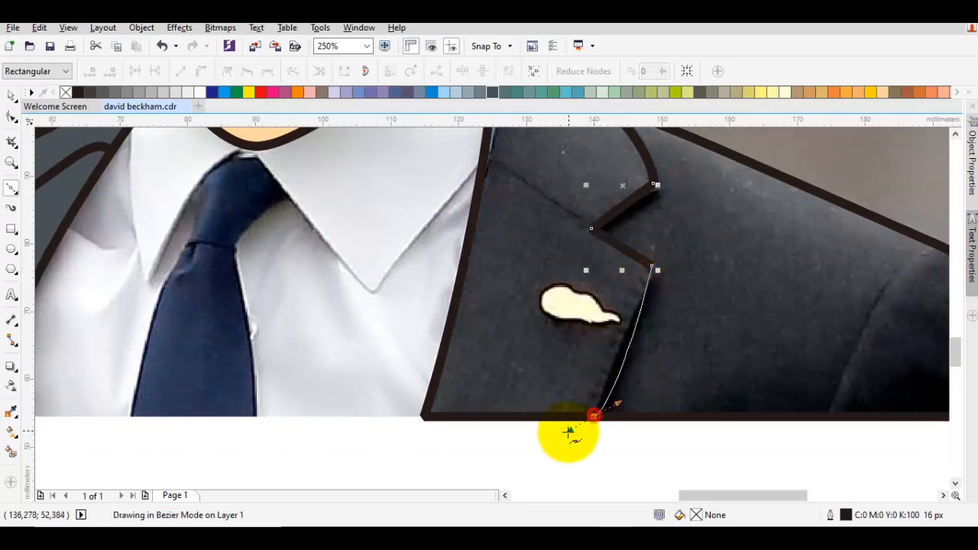
key(space)
key(Escape)
Step: Draw a 16 px collar seam line between the lapel notch and the inner front edge of the pinned jacket half
drag(583, 235, 509, 221)
key(space)
click(508, 221)
key(space)
key(Escape)
Step: Draw a 16 px sleeve seam line on the pinned jacket half, from below the shoulder edge down to the jacket's lower edge
scroll(650, 304, down, 1)
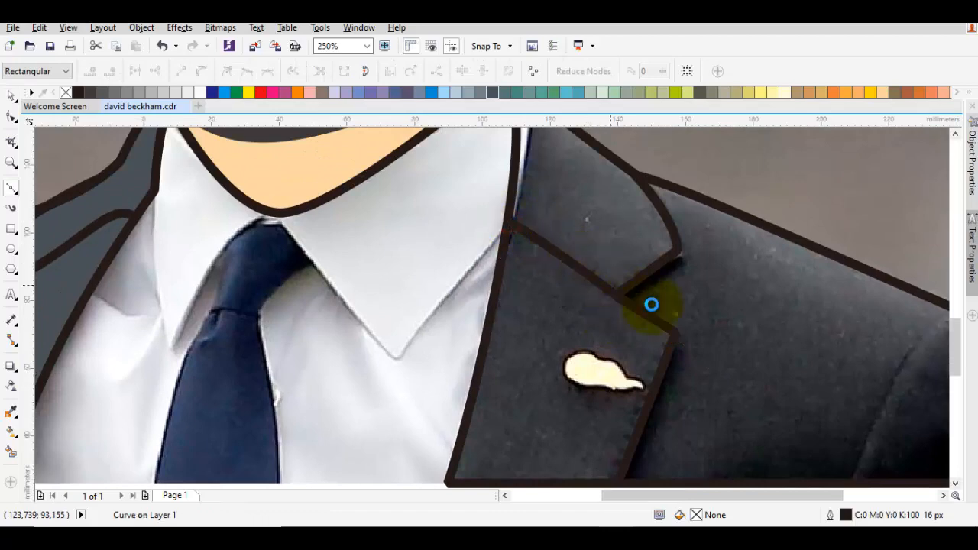
key(space)
scroll(662, 311, up, 1)
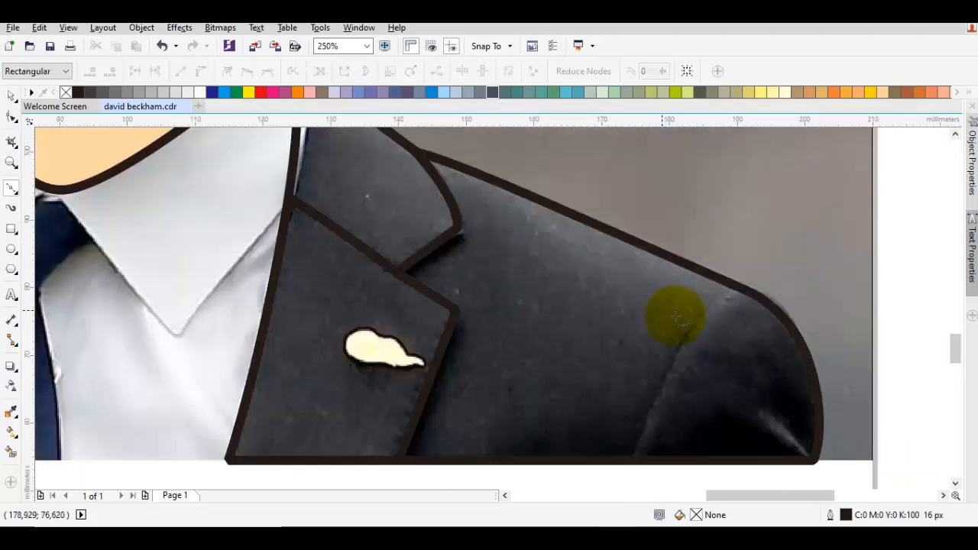
drag(682, 317, 649, 300)
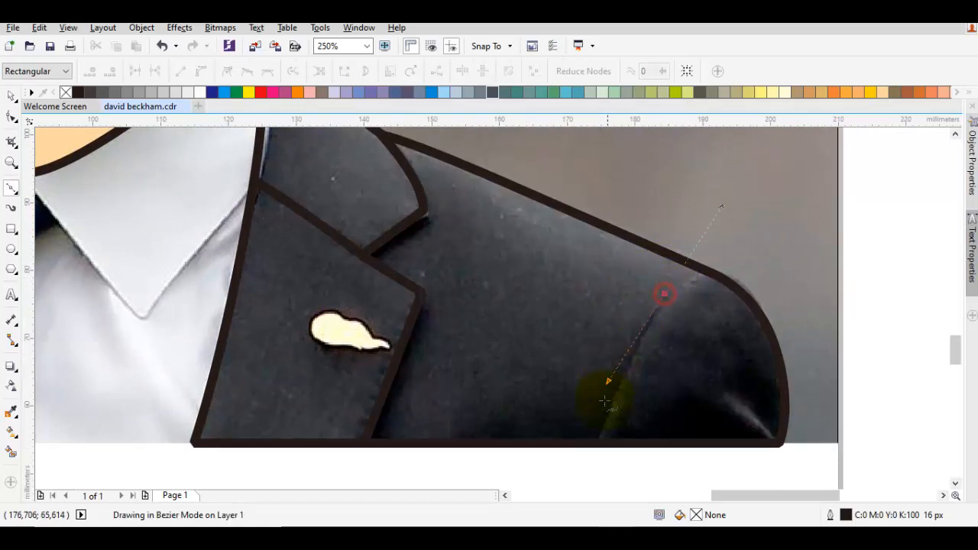
click(601, 443)
key(space)
scroll(594, 447, down, 1)
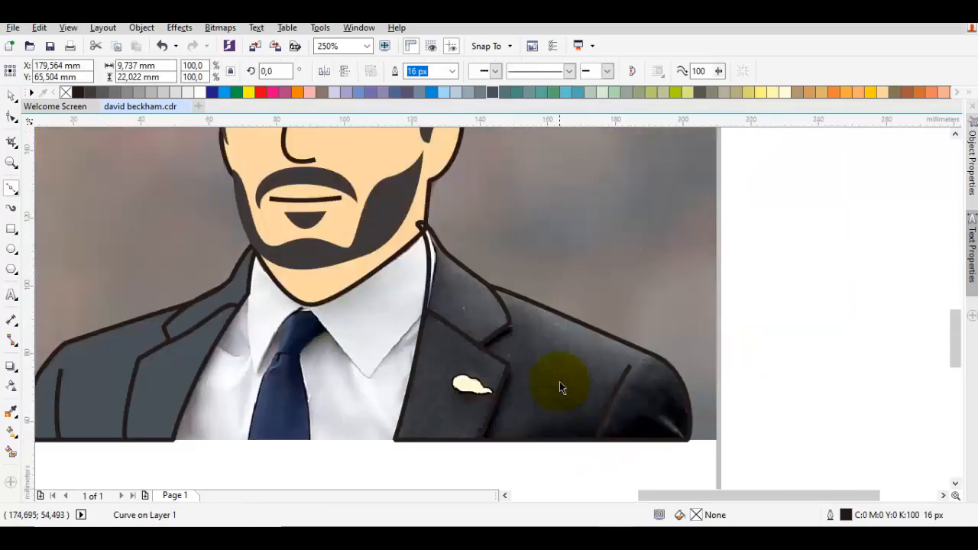
Step: Weld the unfilled pinned jacket half with the filled jacket half so both share the same dark blue-grey fill
click(559, 381)
drag(593, 365, 710, 317)
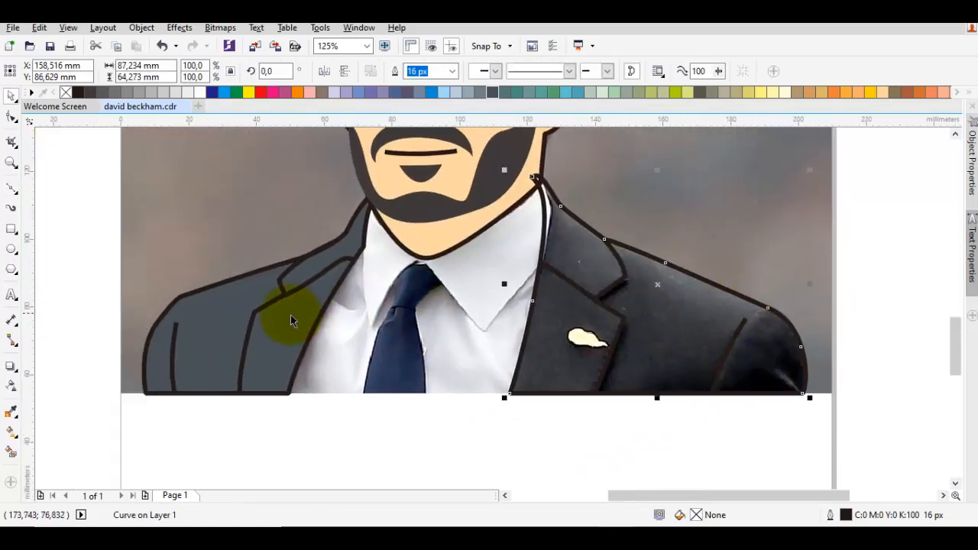
shift+click(218, 311)
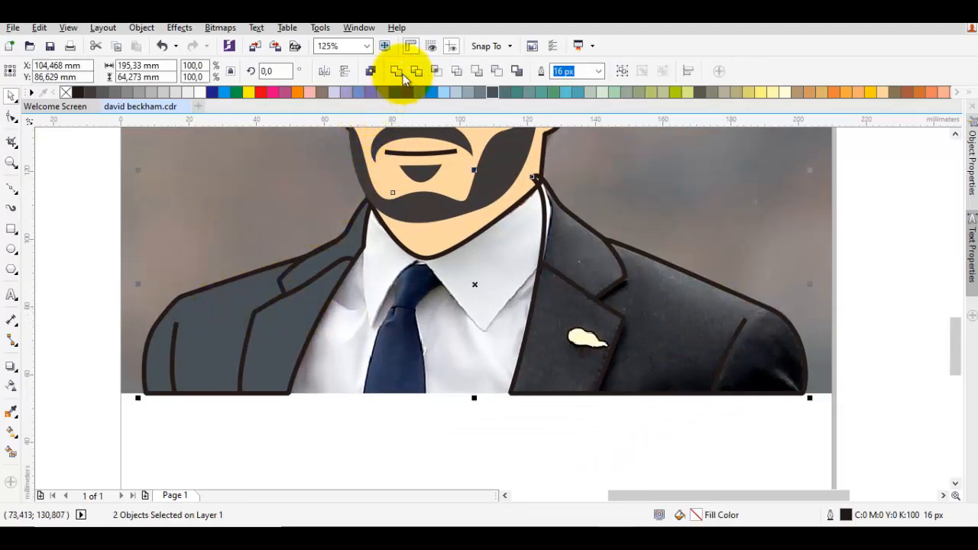
click(399, 69)
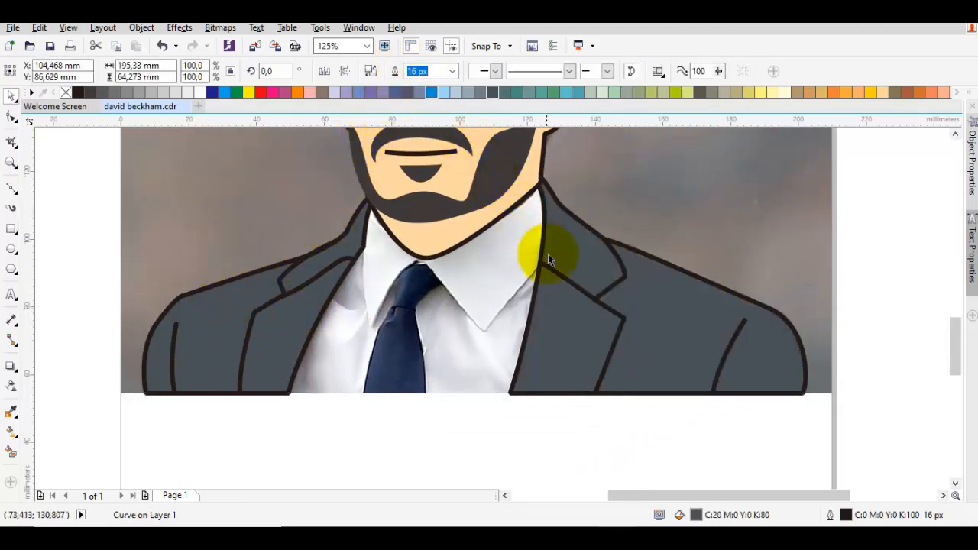
drag(547, 254, 618, 259)
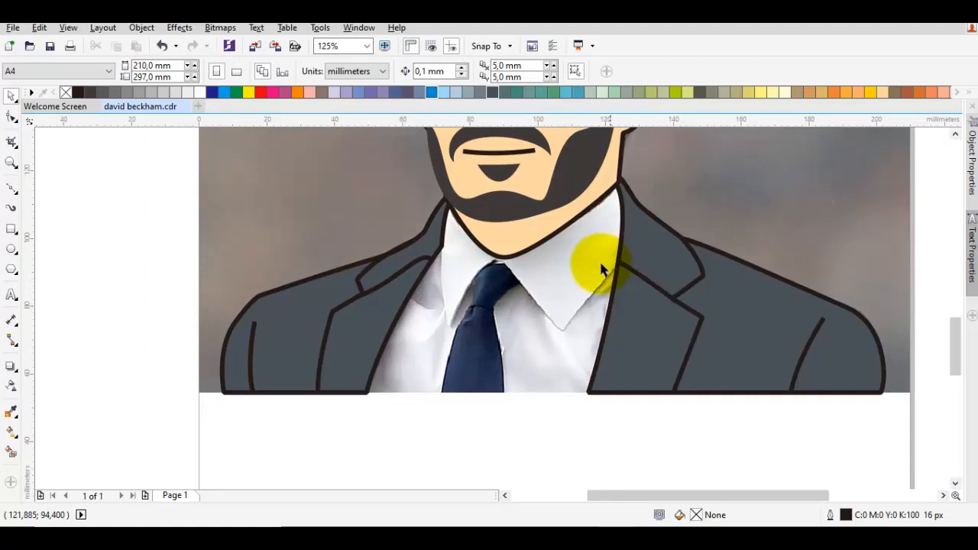
scroll(484, 256, up, 3)
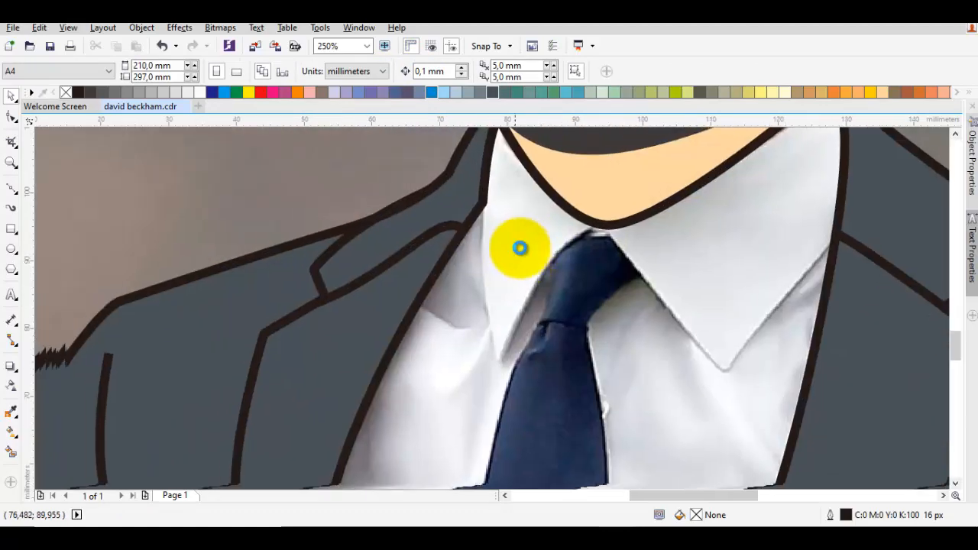
key(F10)
click(488, 201)
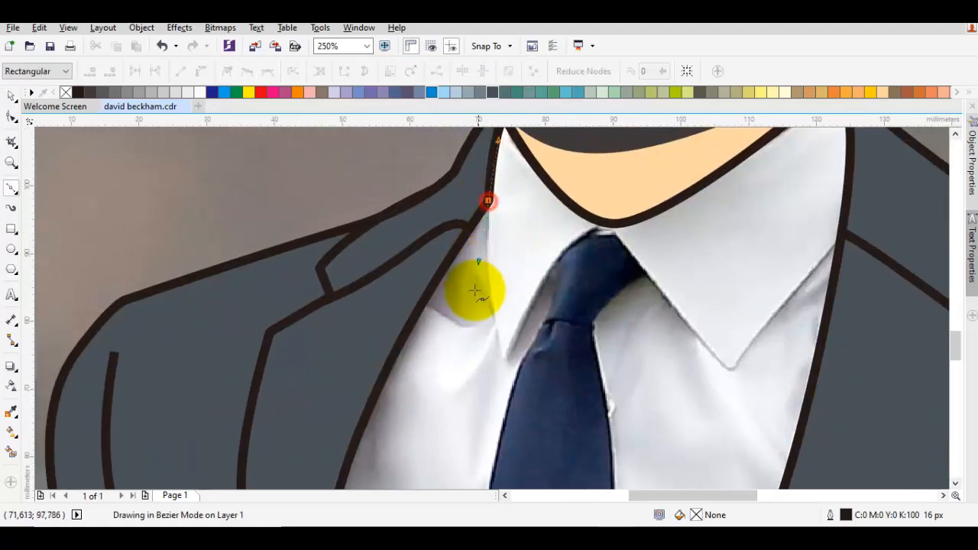
key(space)
key(F10)
drag(541, 321, 524, 323)
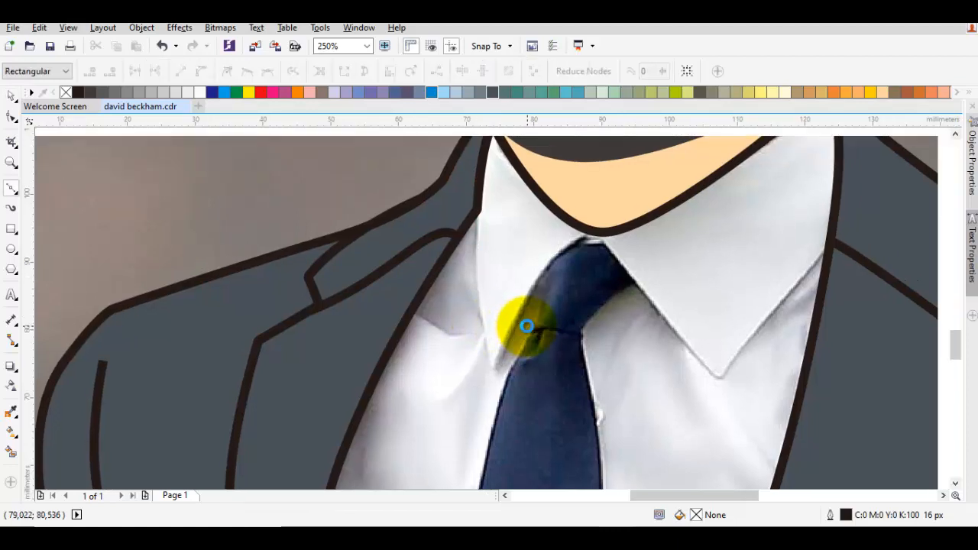
key(space)
key(space)
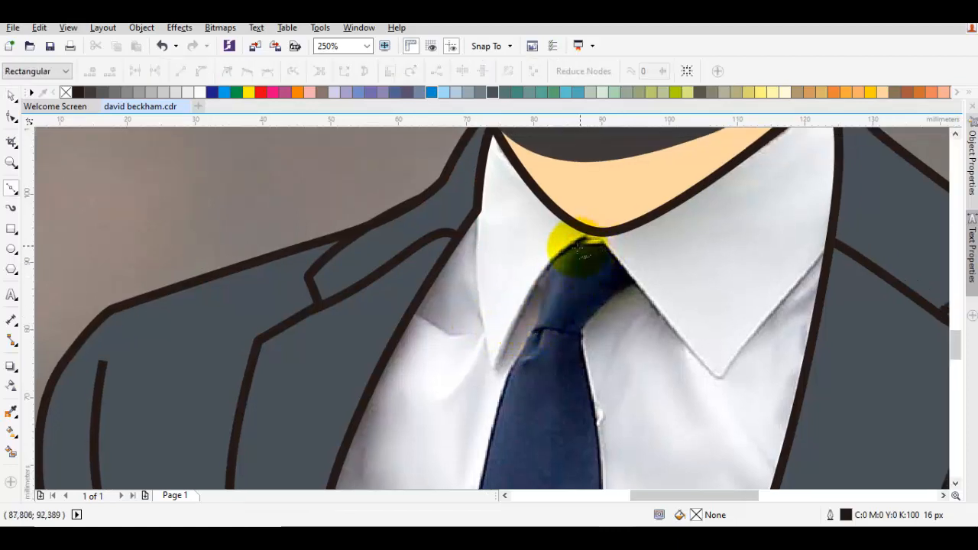
Step: Start a 16 px tie outline across the knot's upper edge, then around its corner on the pin side down to the knot's base
scroll(575, 249, up, 1)
drag(570, 241, 613, 240)
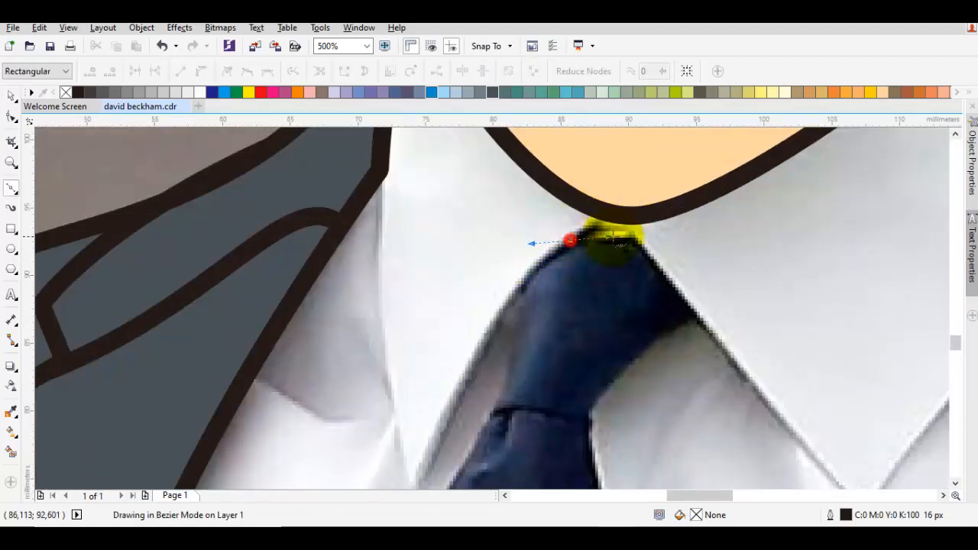
click(631, 234)
click(696, 326)
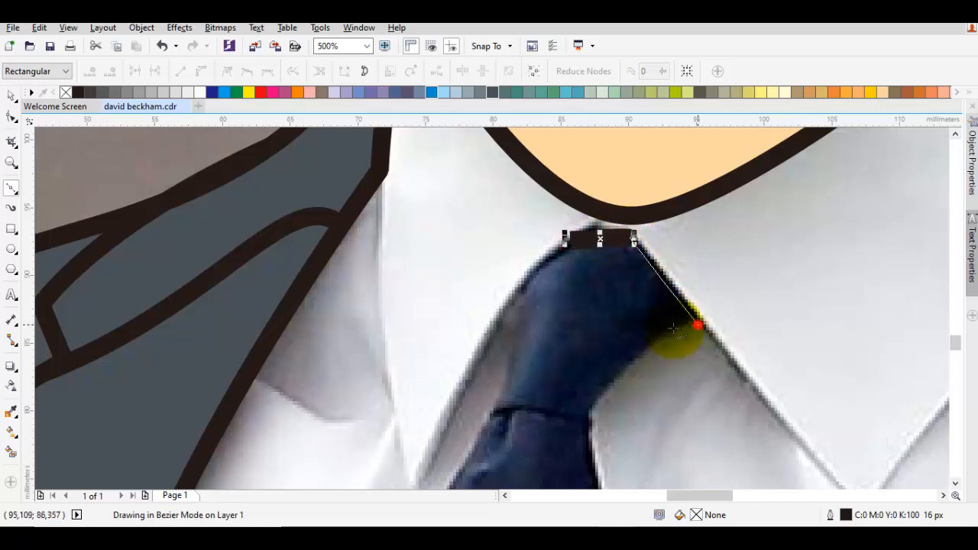
drag(596, 365, 631, 278)
click(625, 317)
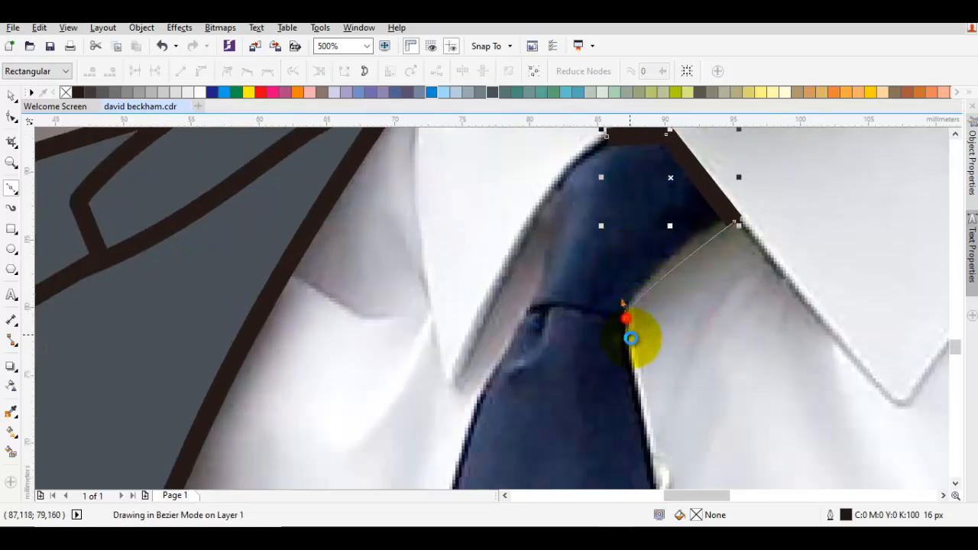
Step: Continue the tie outline down the side facing the pinned jacket half and across the photo's lower edge to the tie's other lower corner
scroll(639, 347, down, 3)
drag(637, 393, 600, 247)
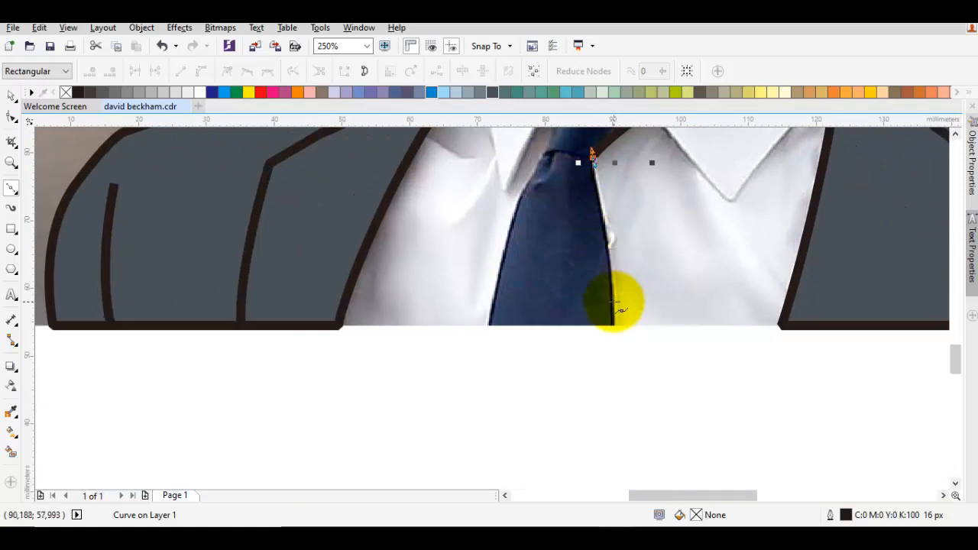
click(611, 277)
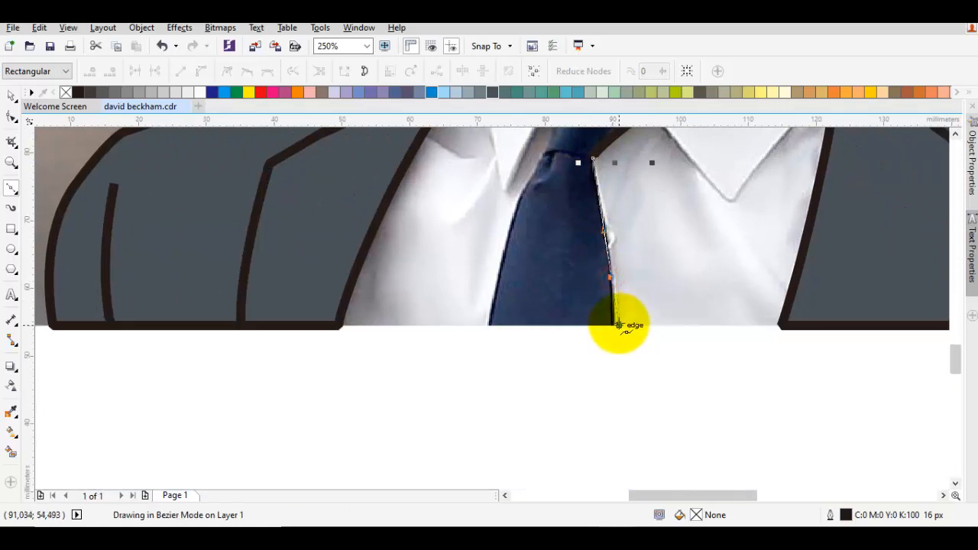
drag(618, 326, 618, 325)
click(615, 325)
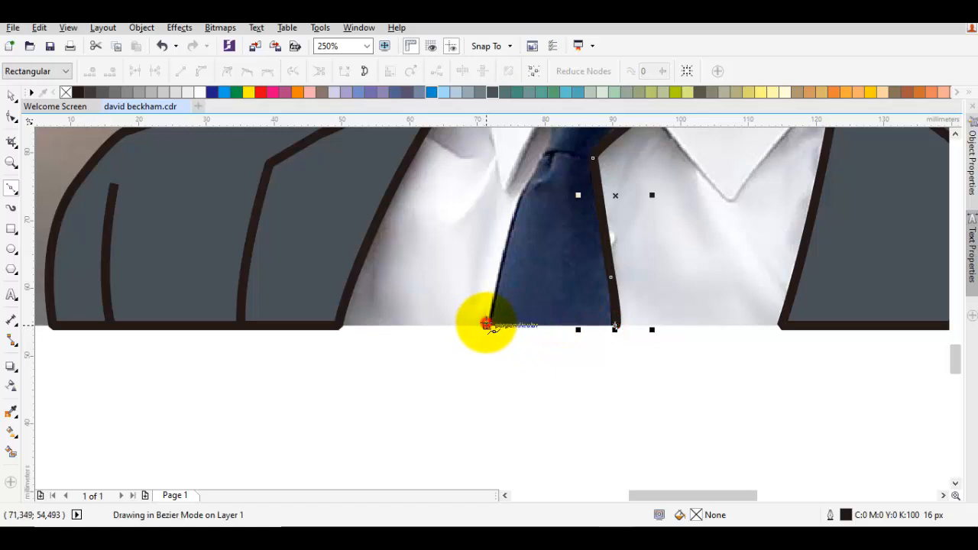
click(486, 323)
scroll(499, 212, up, 2)
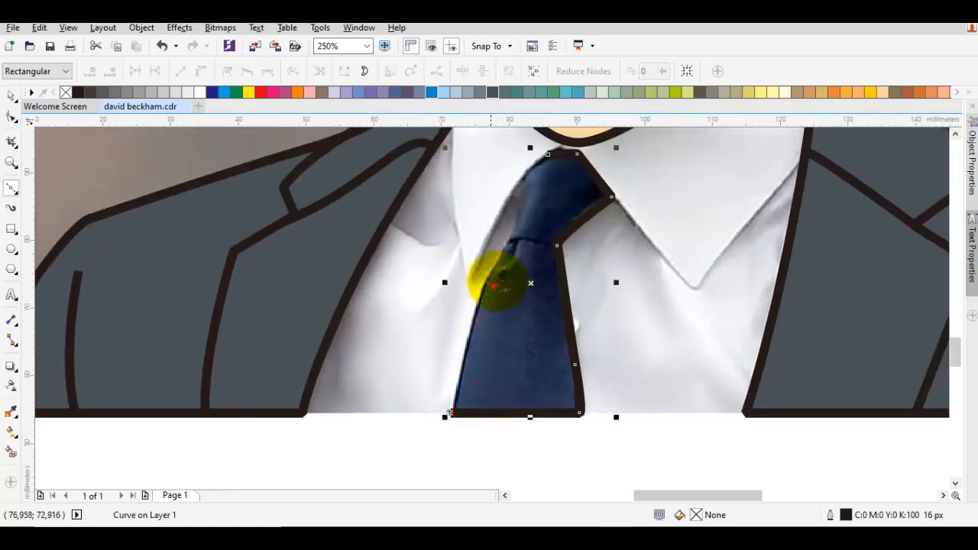
Step: Undo the misplaced node and curve the outline up the tie's remaining side to the base of the knot
click(493, 285)
key(ctrl+z)
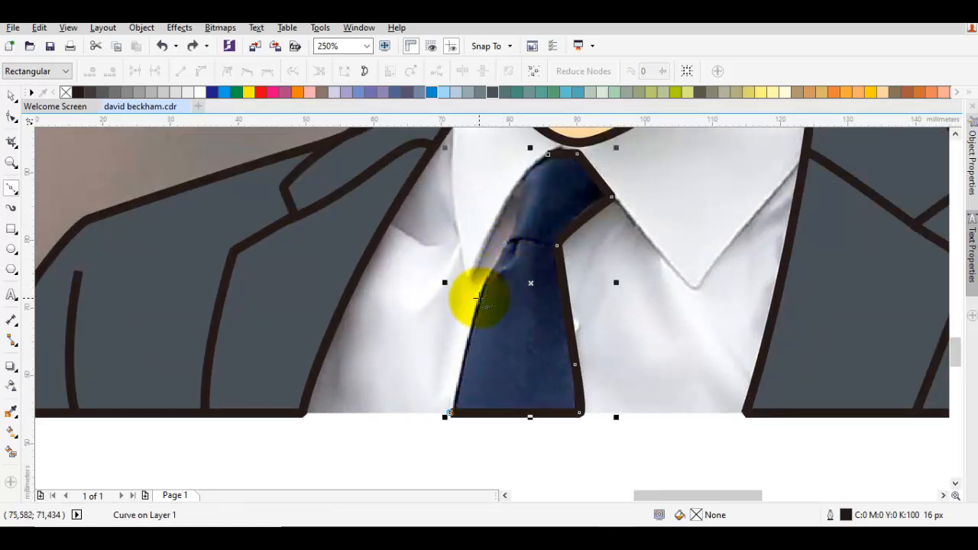
drag(477, 298, 508, 234)
click(510, 238)
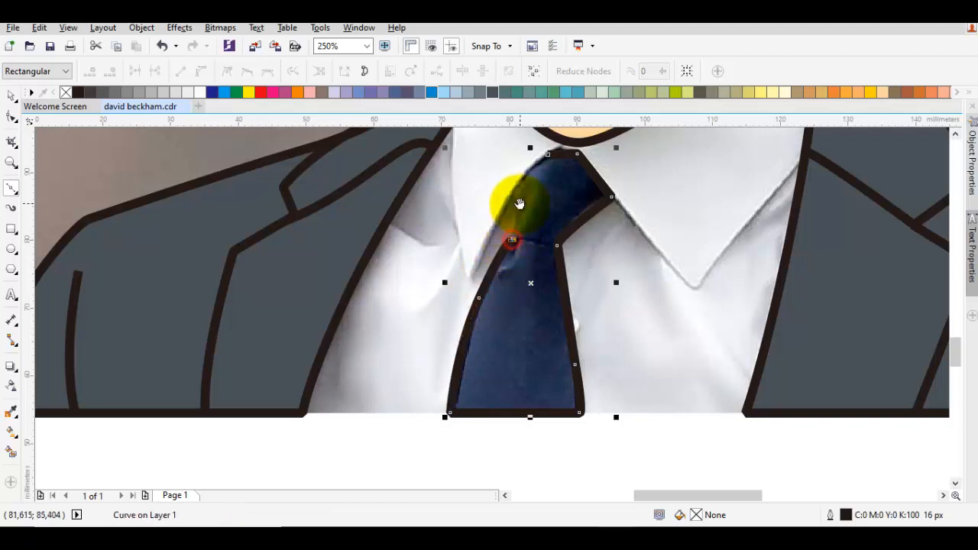
Step: Continue the outline along the knot's remaining side and close it at its starting point
scroll(512, 200, up, 2)
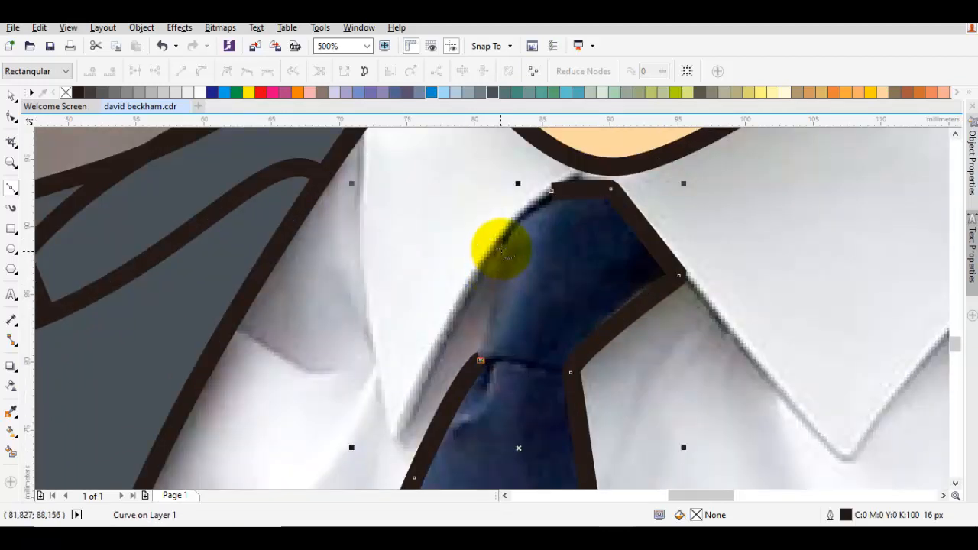
click(492, 252)
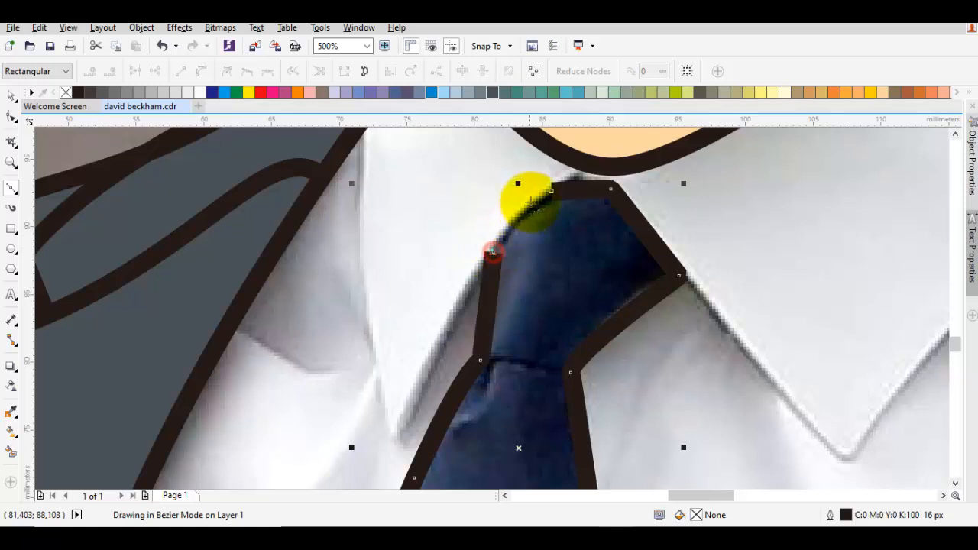
mouse_move(552, 191)
mouse_down()
mouse_move(506, 211)
mouse_move(515, 227)
mouse_up()
key(space)
click(534, 235)
scroll(535, 232, down, 1)
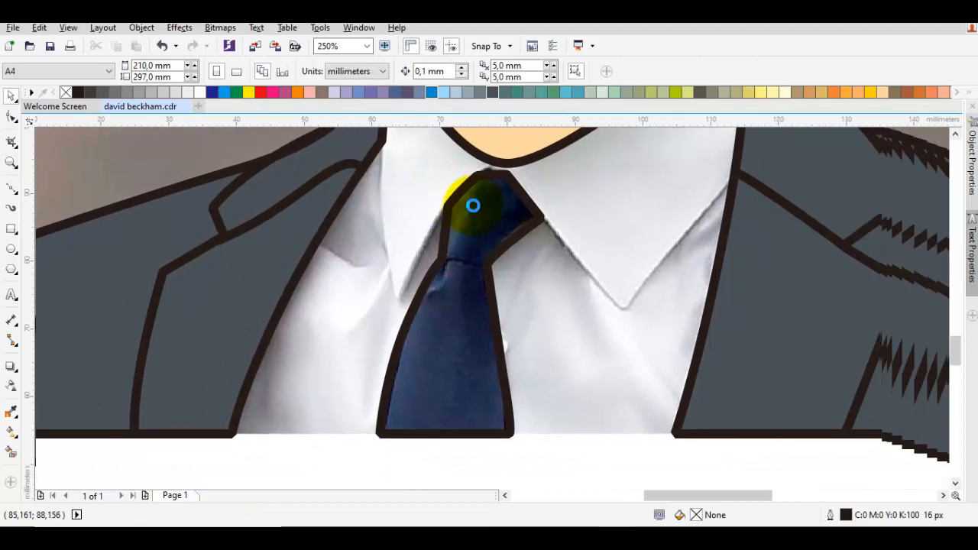
Step: Fill the tie with the dark shade C:85 M:78 Y:71 K:50 and remove the extra nodes along its long side edges
click(474, 209)
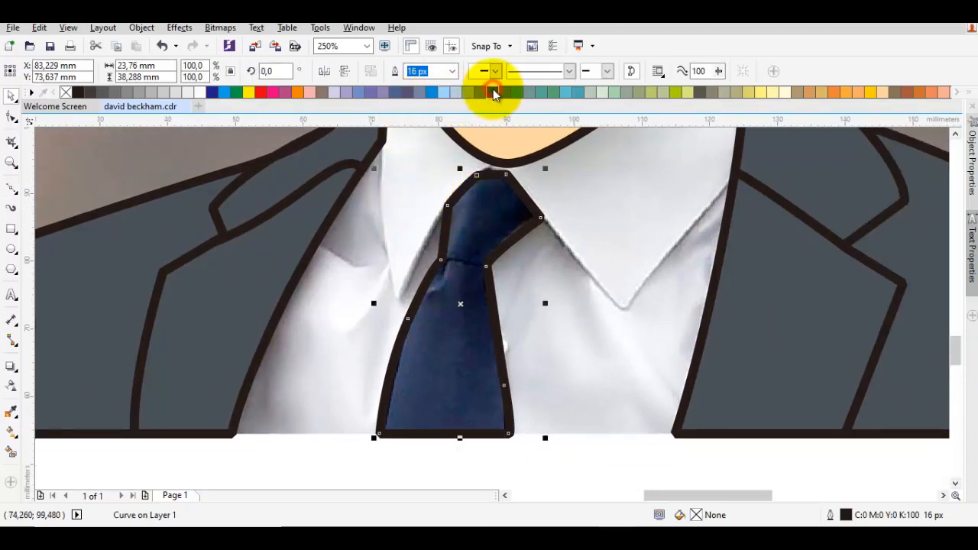
click(494, 93)
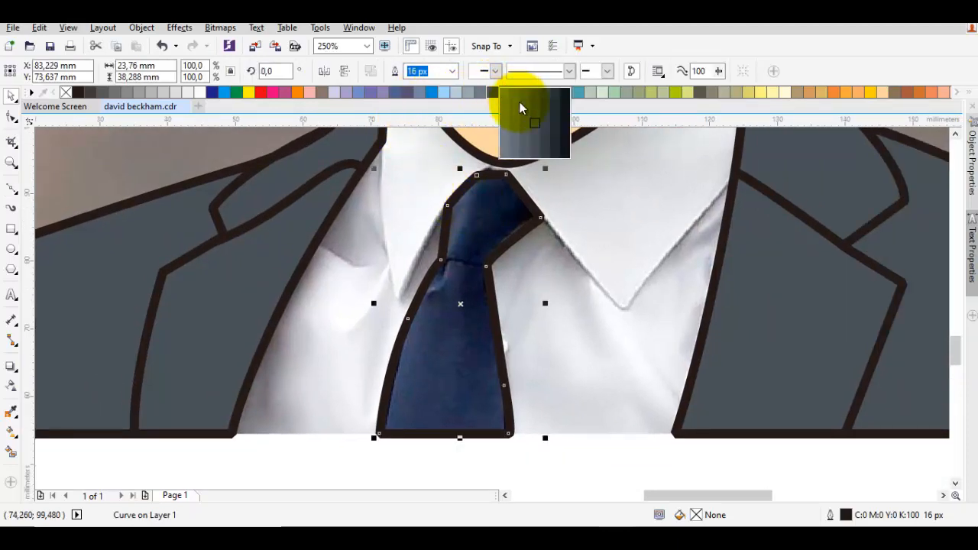
click(556, 128)
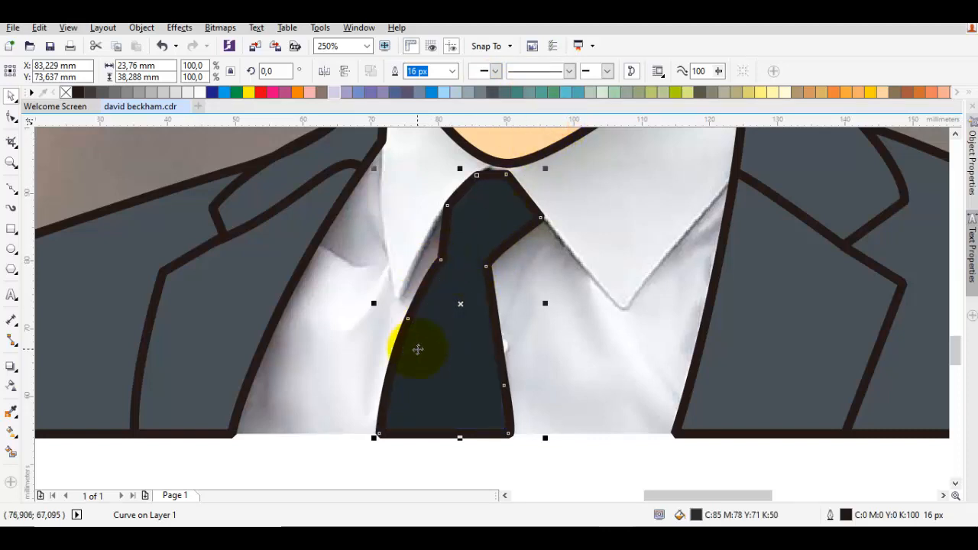
double_click(417, 347)
drag(410, 321, 410, 319)
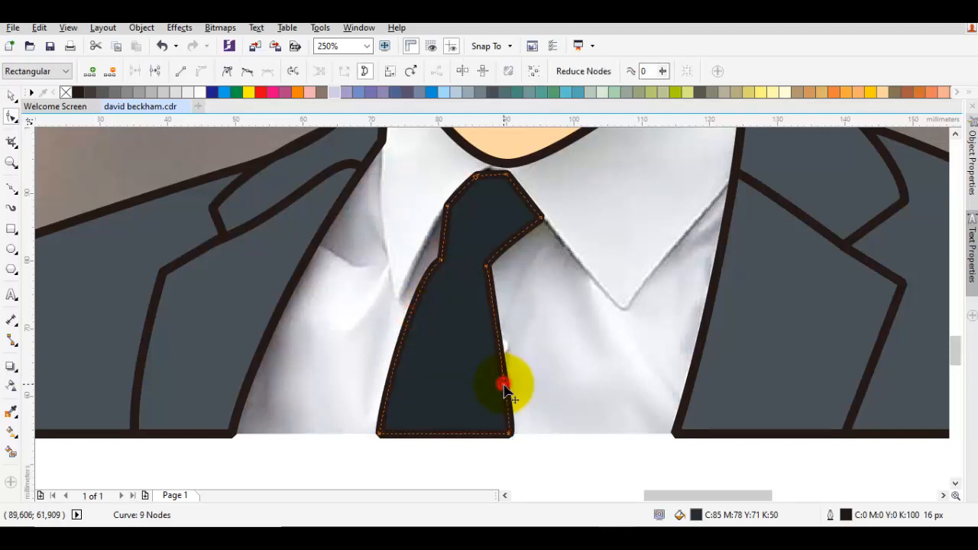
Step: Draw a 16 px line across the tie at the base of the knot and finish it
key(F5)
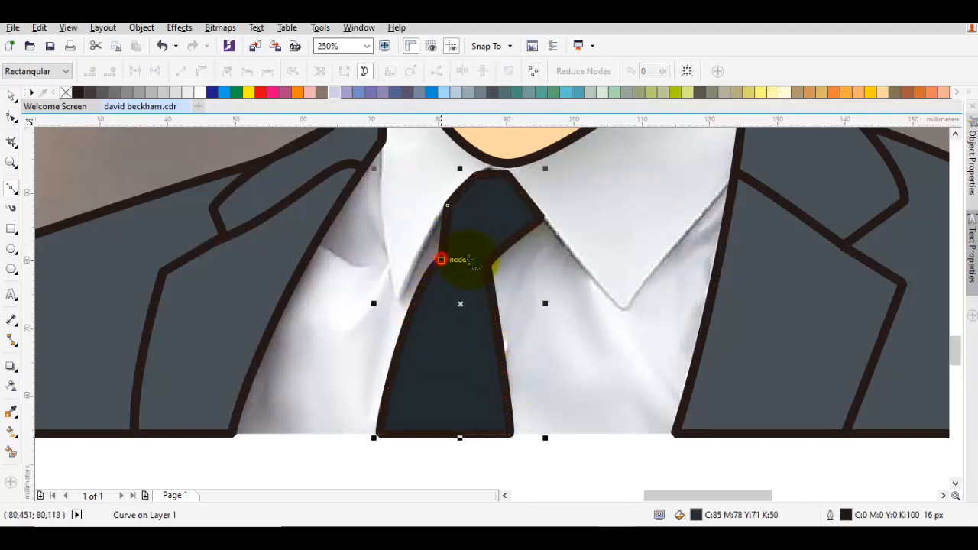
drag(441, 260, 485, 260)
click(490, 265)
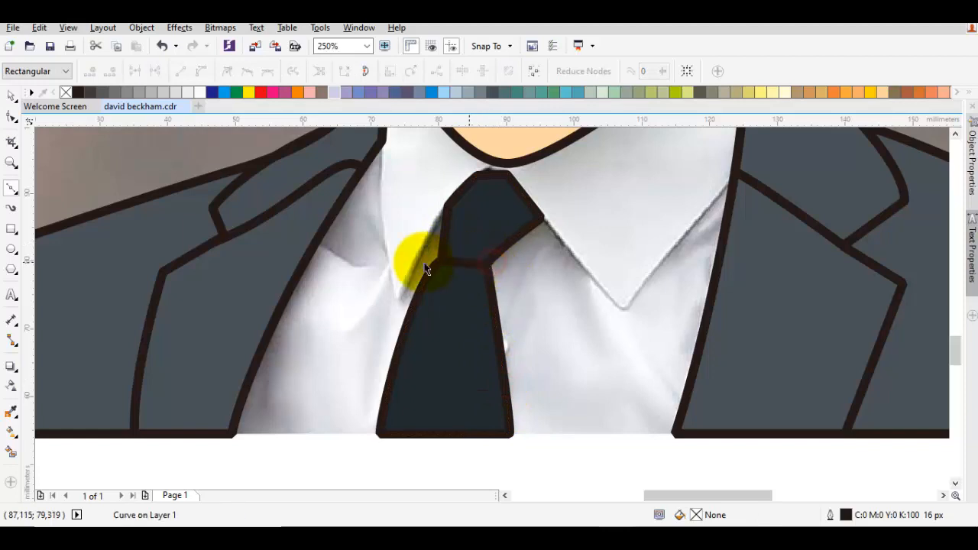
key(space)
click(419, 268)
Step: Draw the narrow shirt collar's outer edge with a 16 px line from the jacket's neck edge down to the collar tip
drag(403, 269, 438, 282)
key(space)
drag(415, 161, 421, 195)
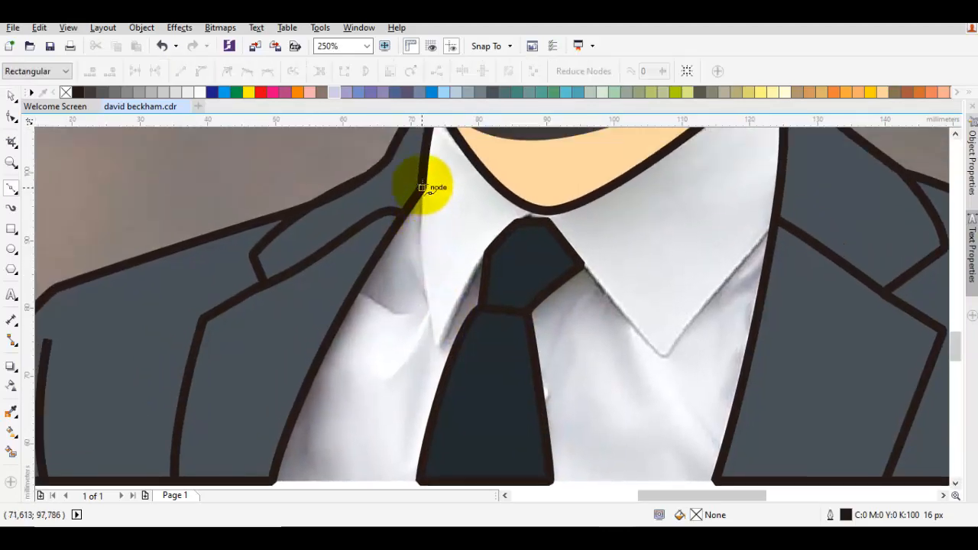
click(421, 176)
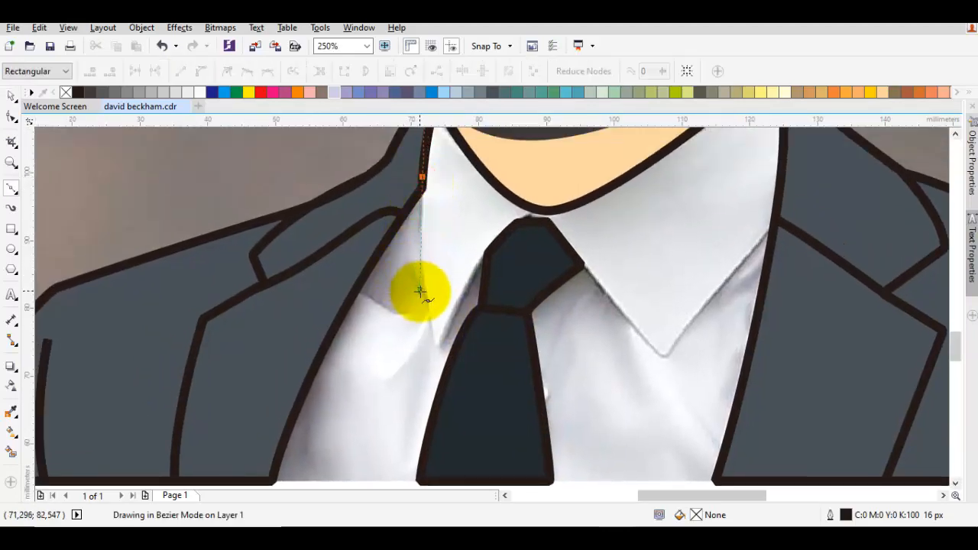
click(432, 343)
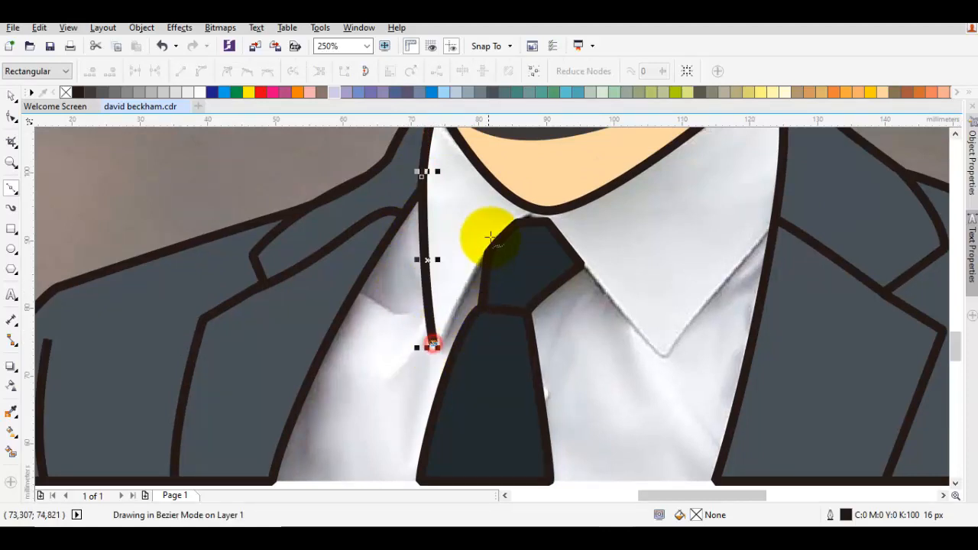
Step: Finish the narrow collar's inner edge at the tie knot and outline the wide collar from the knot through its tip to the jacket edge
mouse_move(534, 209)
mouse_down()
mouse_move(584, 188)
mouse_move(563, 236)
mouse_move(627, 330)
mouse_up()
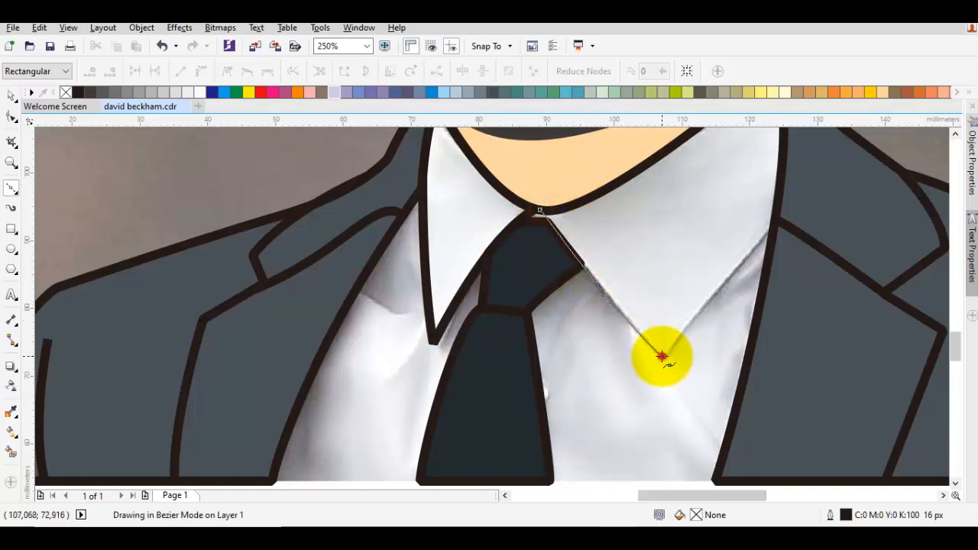
click(661, 356)
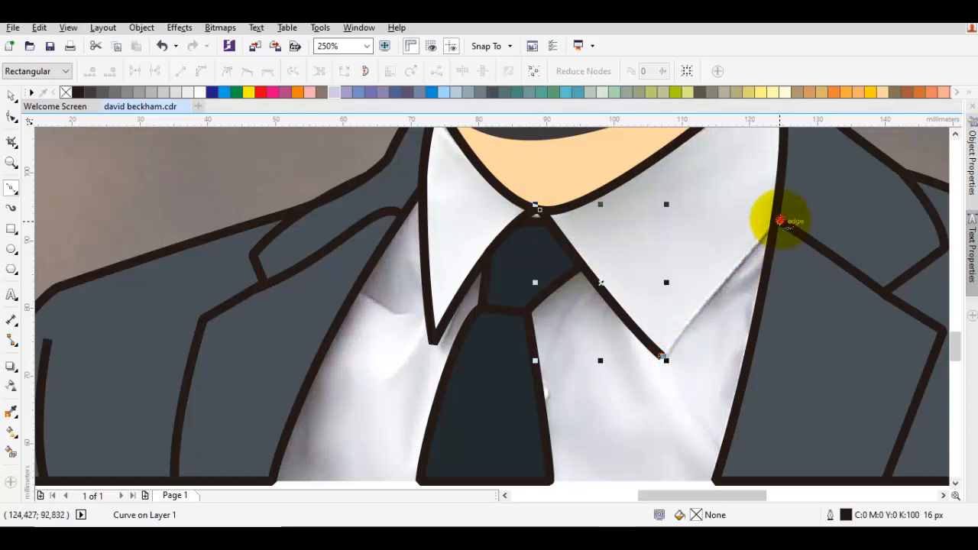
drag(779, 221, 831, 169)
key(space)
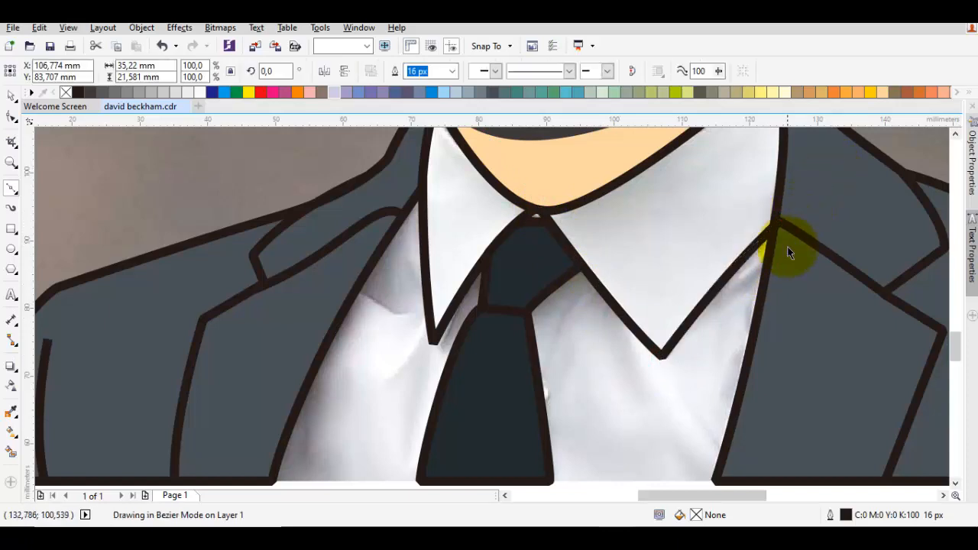
Step: Start the shirt outline inside one lapel and run it along the jacket's bottom edge, then up into the opposite lapel
scroll(787, 246, down, 1)
drag(755, 245, 758, 208)
key(Escape)
key(space)
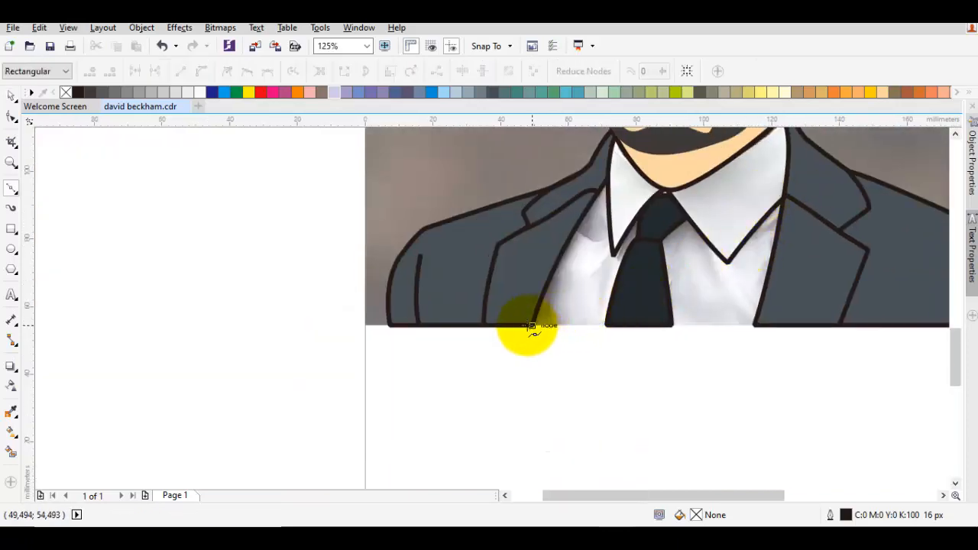
scroll(532, 329, up, 2)
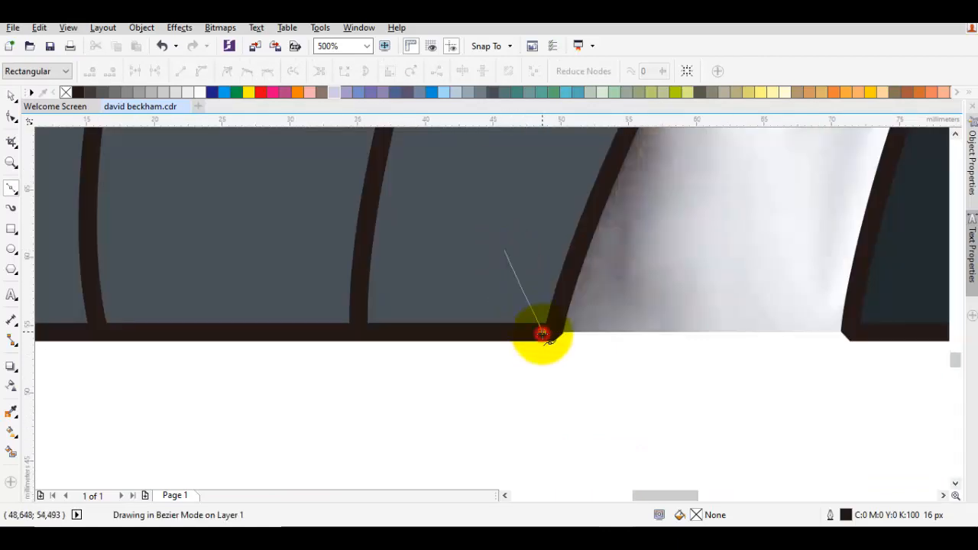
click(542, 334)
scroll(626, 334, down, 2)
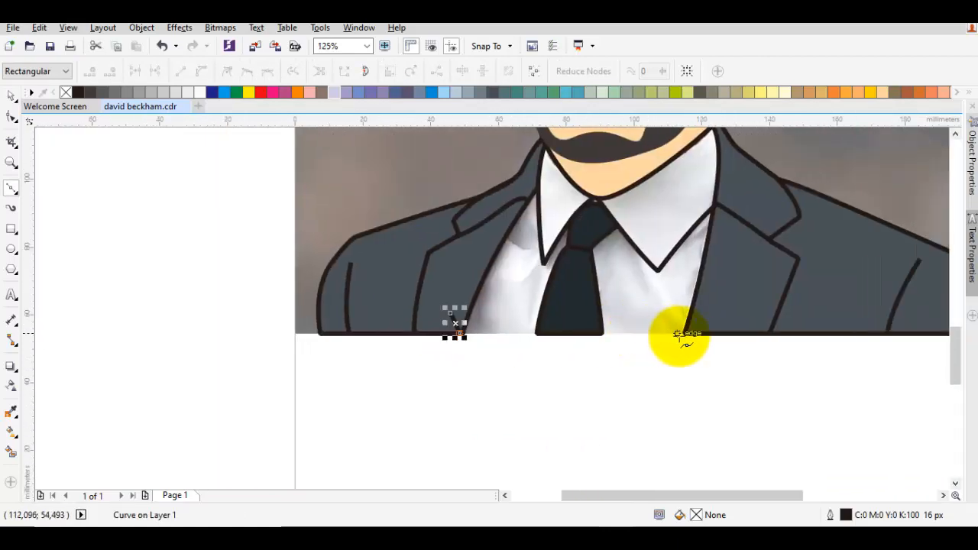
click(709, 334)
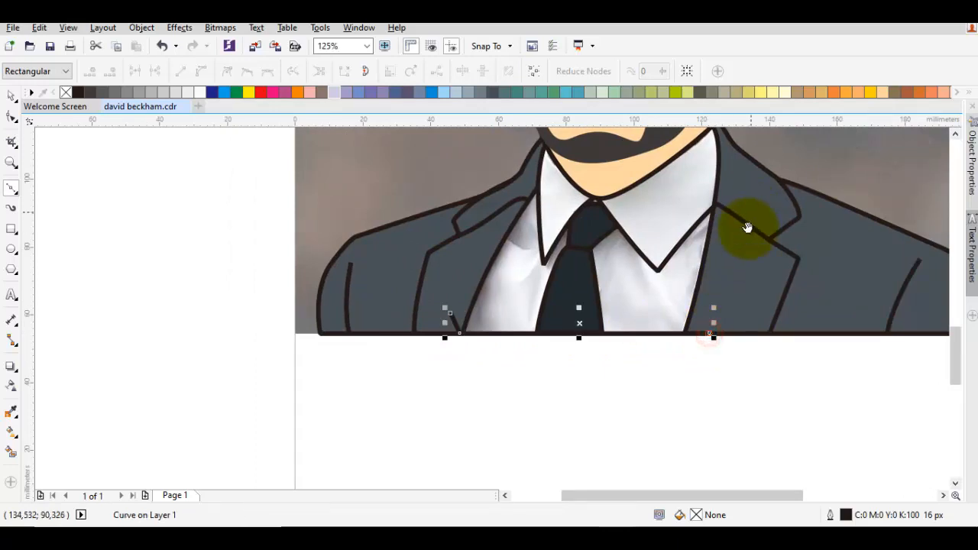
drag(750, 213, 713, 316)
click(723, 309)
Step: Continue the shirt outline past the neck and across the lower face, then down the other lapel, closing it at its starting point
scroll(654, 219, up, 1)
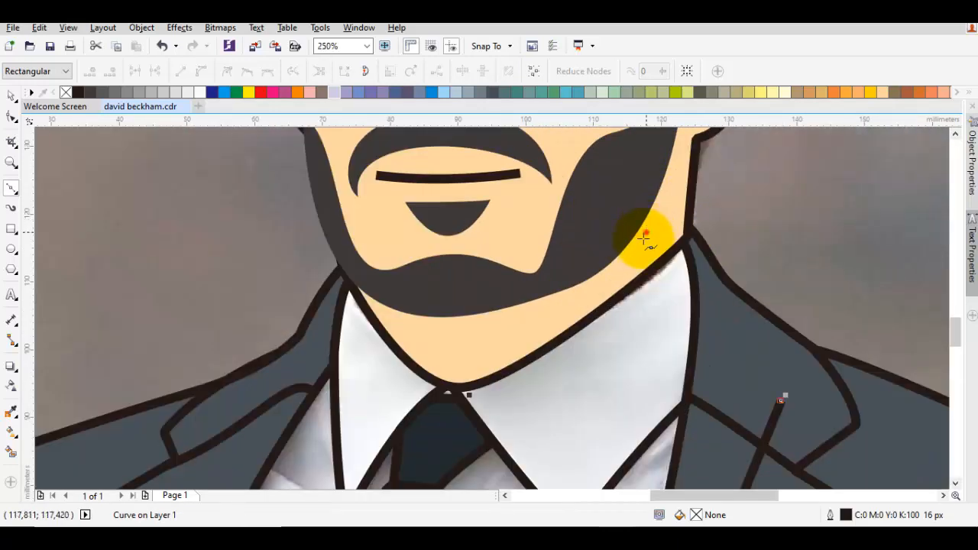
drag(658, 223, 642, 252)
drag(610, 295, 611, 295)
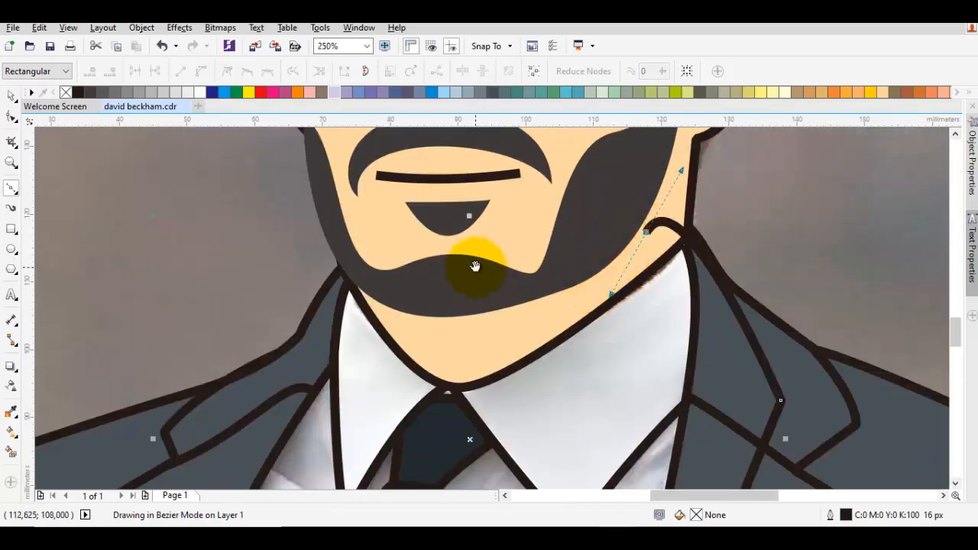
click(393, 258)
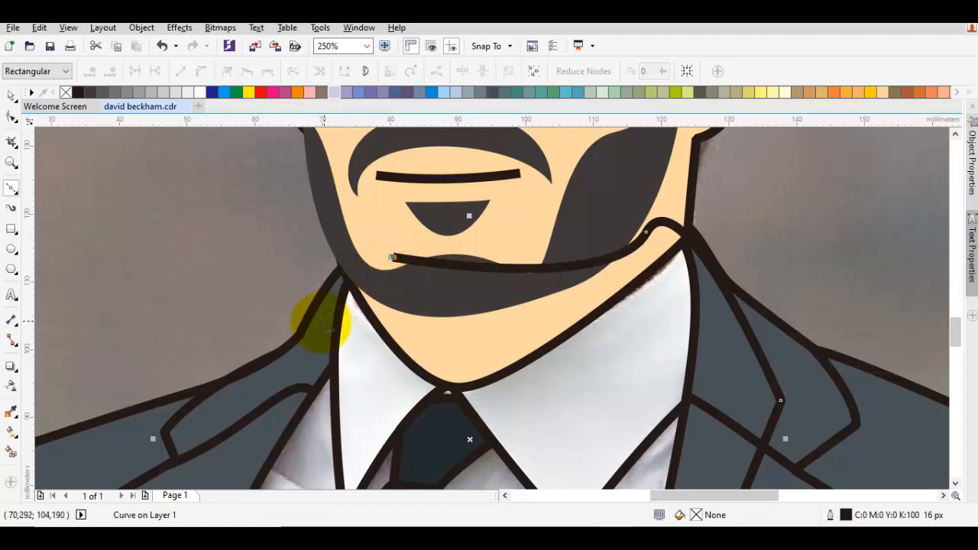
drag(314, 348, 284, 419)
drag(284, 419, 443, 257)
scroll(443, 258, down, 1)
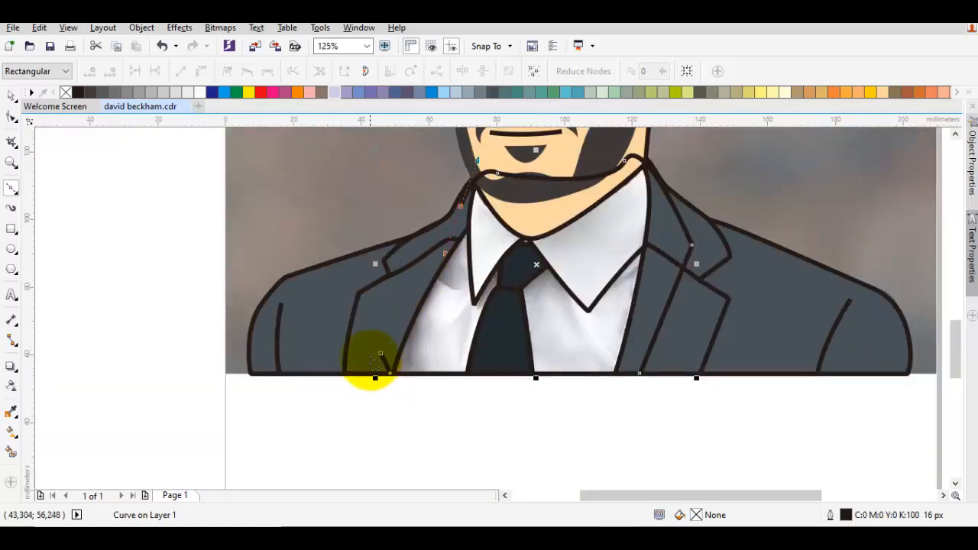
drag(379, 351, 389, 284)
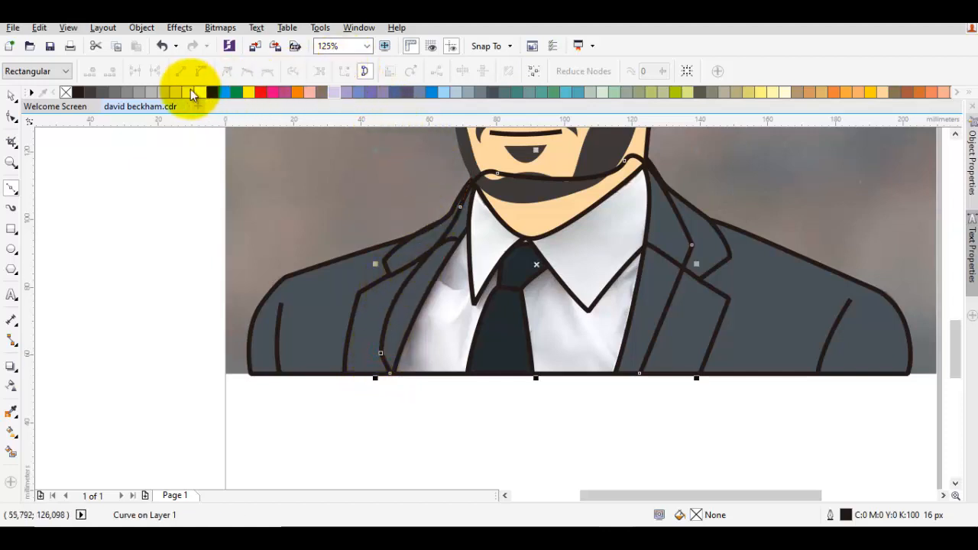
Step: Fill the shirt shape with light grey C:0 M:0 Y:0 K:10 and order it directly in front of the background photo
click(191, 92)
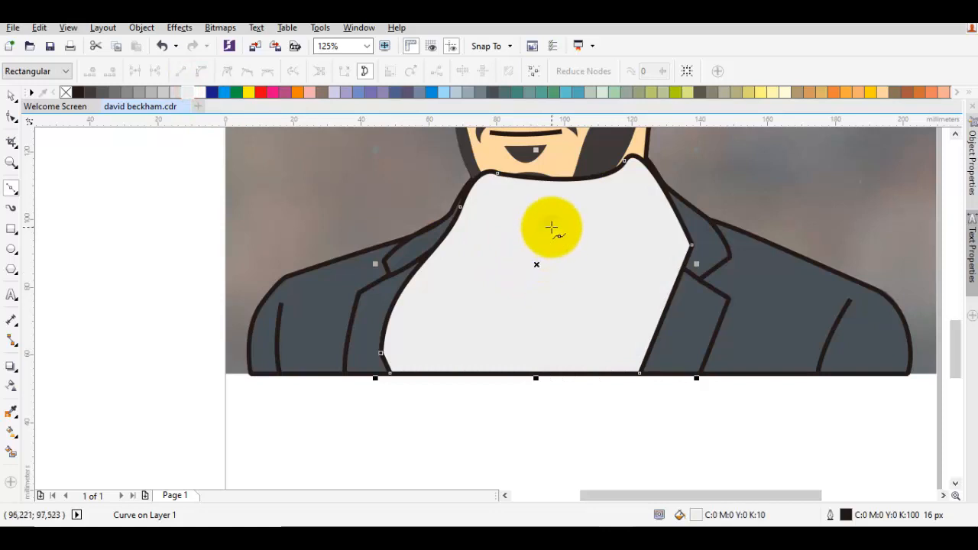
right_click(552, 224)
mouse_move(637, 364)
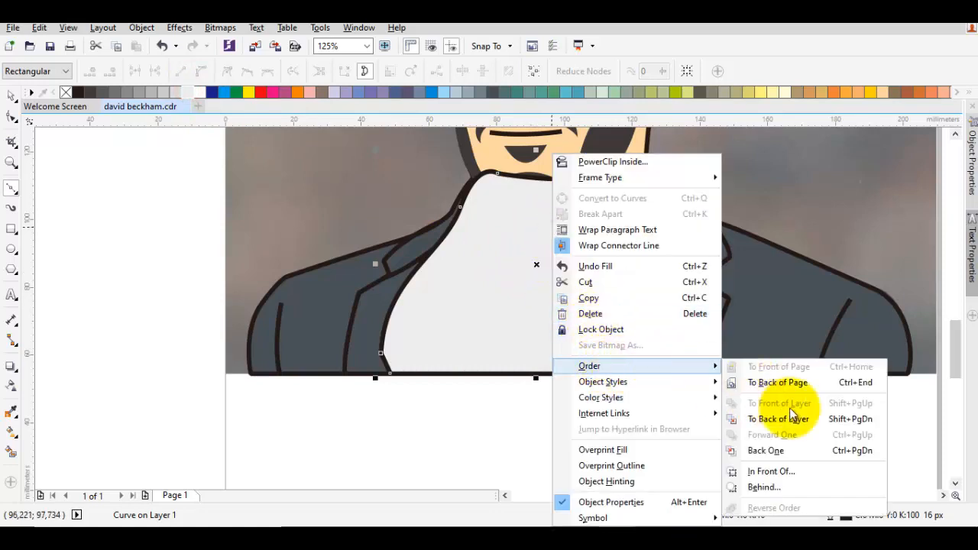
click(780, 477)
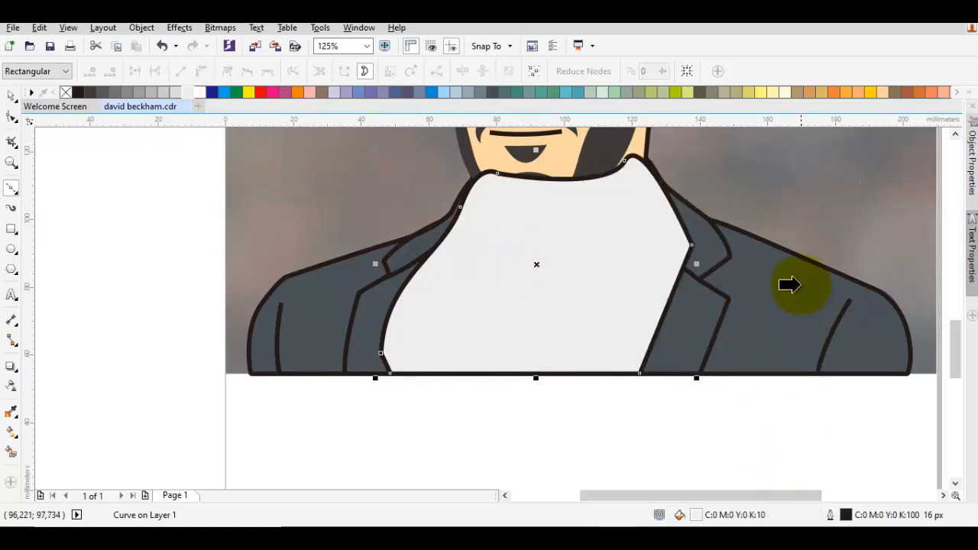
click(839, 229)
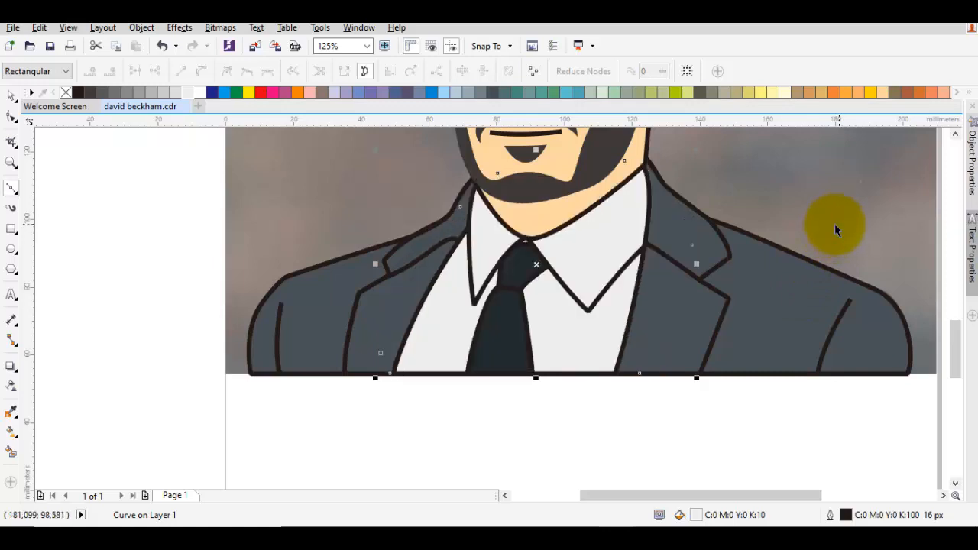
Step: Place a duplicate of all the traced figure's objects on the empty area beside the page and group them
scroll(746, 317, down, 4)
click(734, 369)
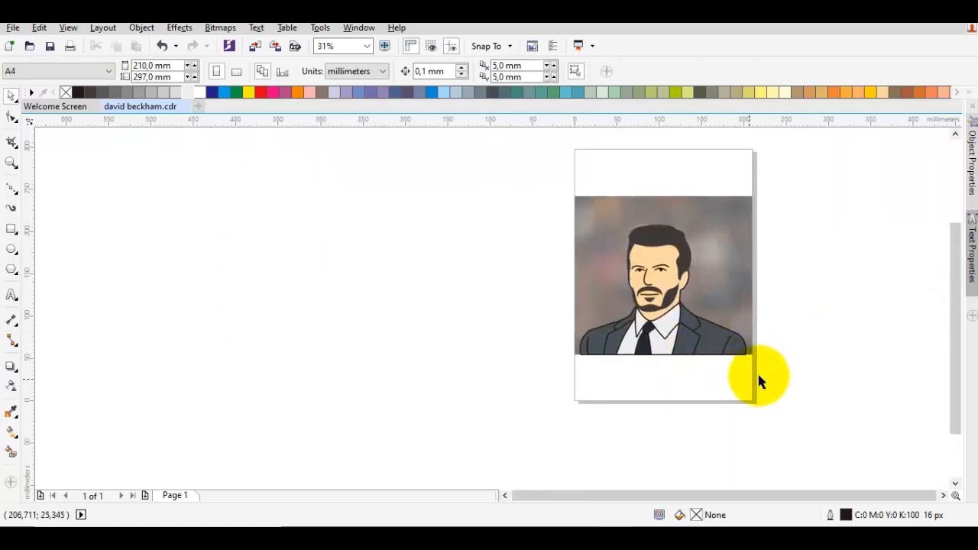
drag(761, 374, 553, 217)
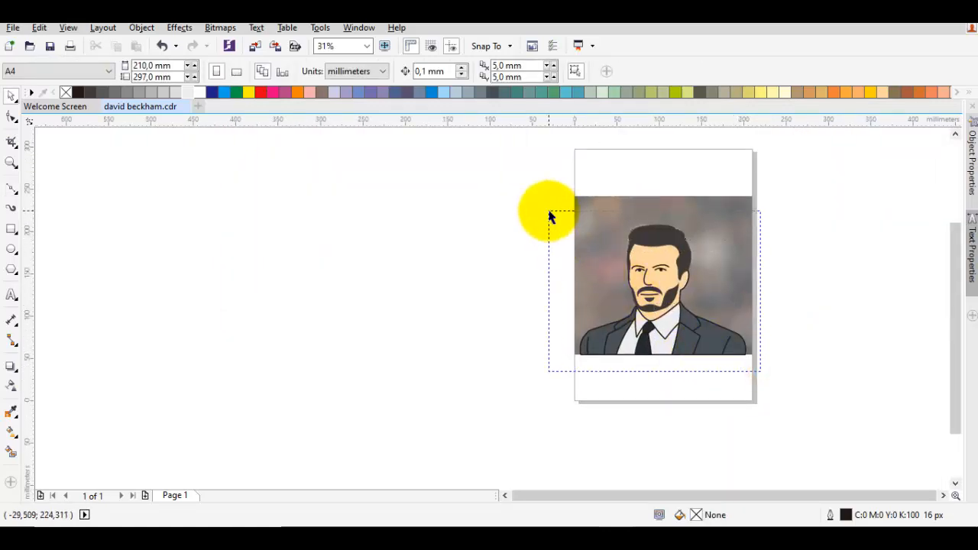
mouse_move(688, 268)
mouse_down()
mouse_move(595, 275)
mouse_move(576, 249)
mouse_move(539, 246)
mouse_move(742, 245)
mouse_move(818, 233)
mouse_move(816, 243)
mouse_move(681, 242)
mouse_up()
right_click(682, 248)
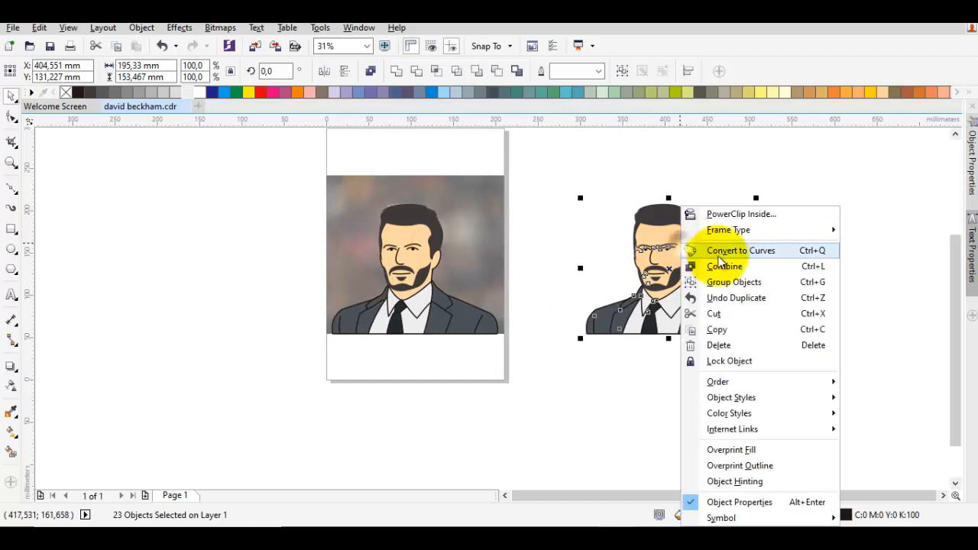
click(736, 282)
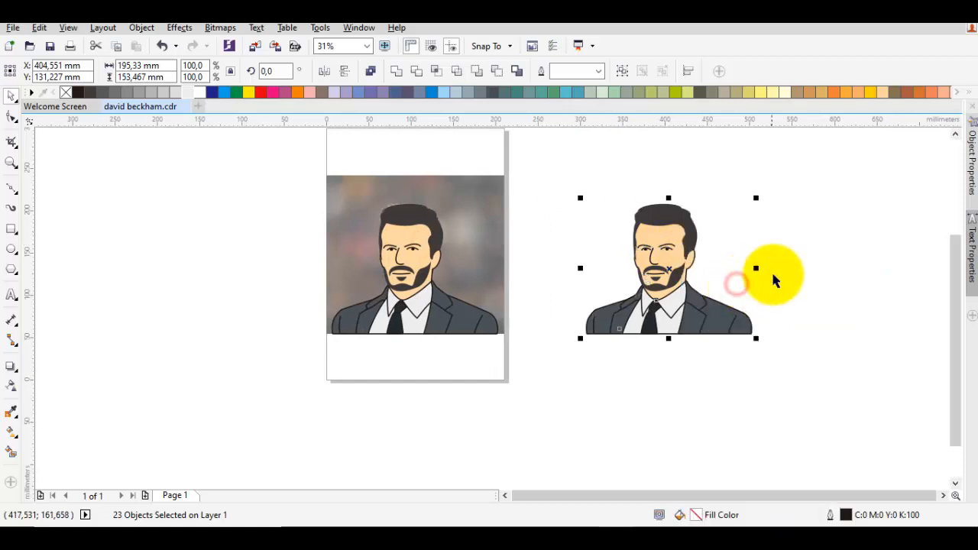
click(754, 262)
scroll(695, 259, up, 2)
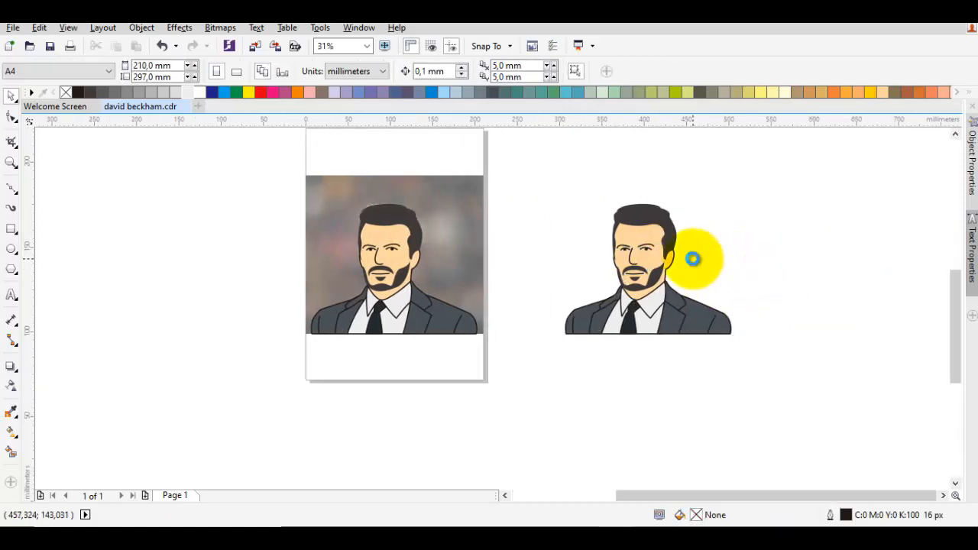
scroll(676, 284, down, 2)
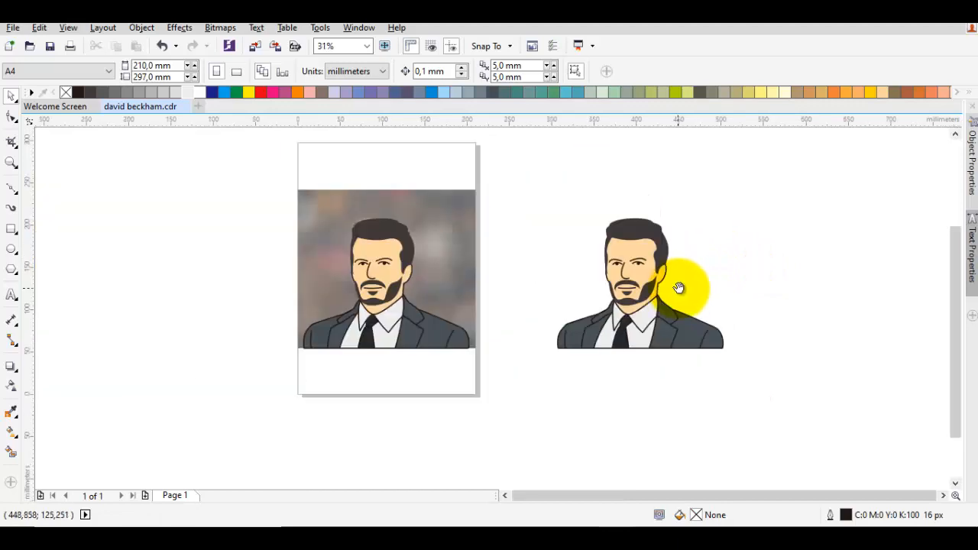
Step: Draw a rectangle about 152.5 by 112.7 mm over the copied figure, filled with C:20 M:0 Y:60 K:0 and without an outline
click(12, 229)
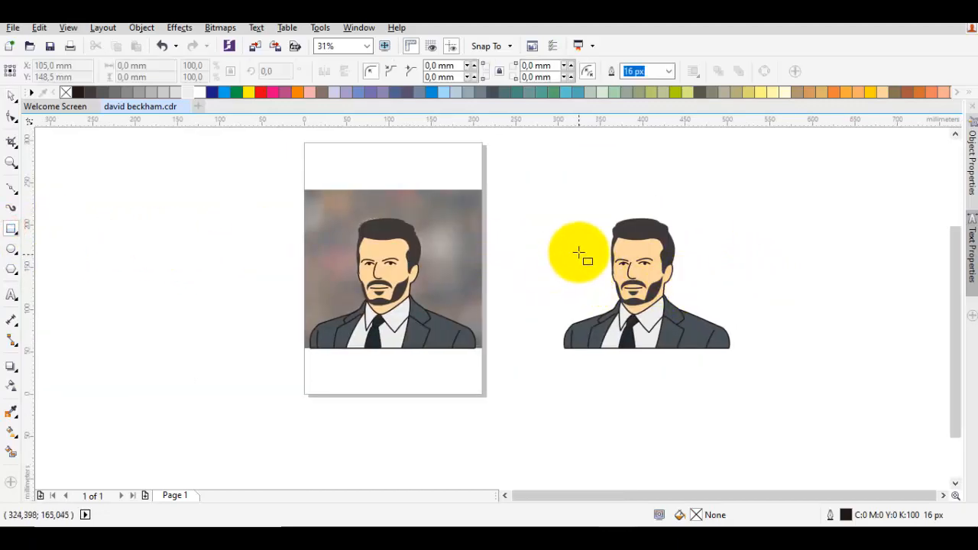
drag(581, 244, 709, 338)
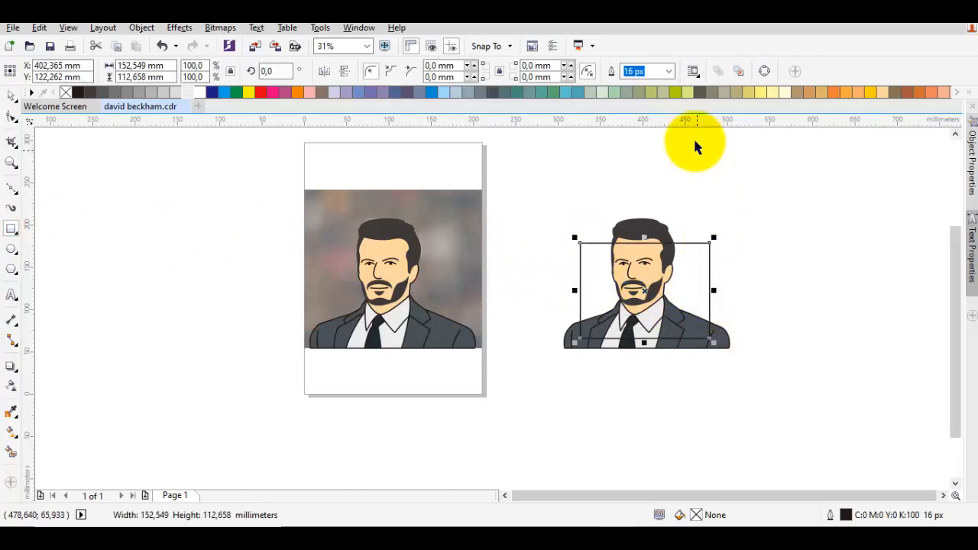
click(688, 92)
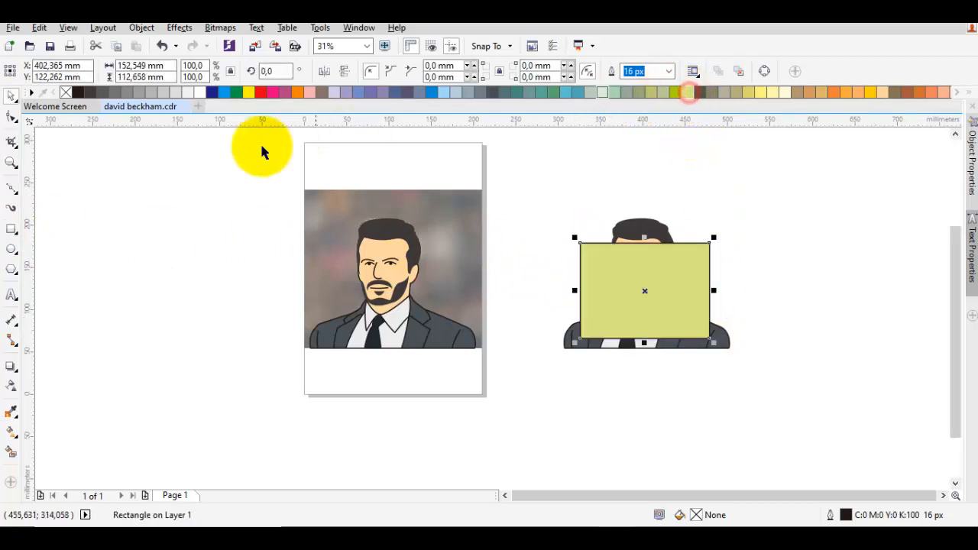
right_click(65, 93)
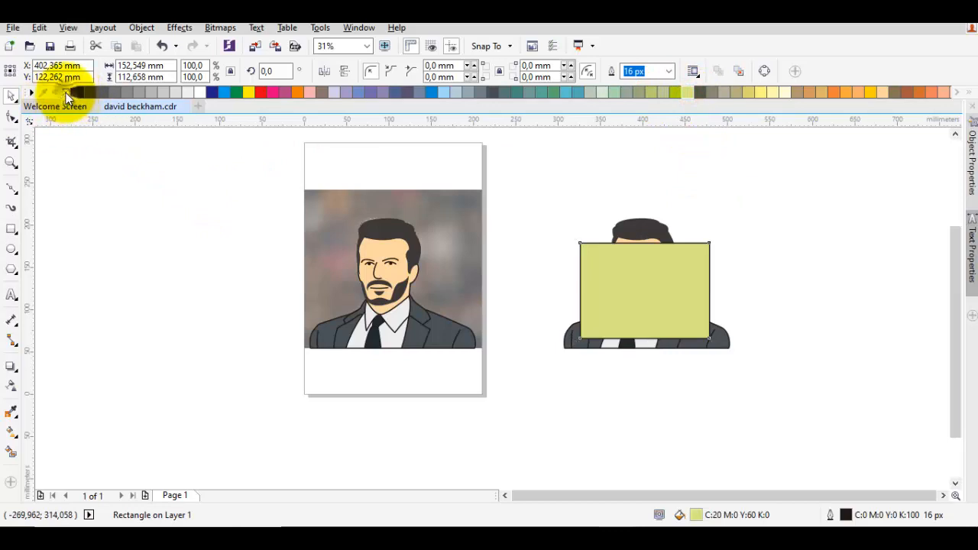
Step: Send the yellow-green rectangle to the back of the layer so it forms a backdrop for the copied figure
right_click(670, 273)
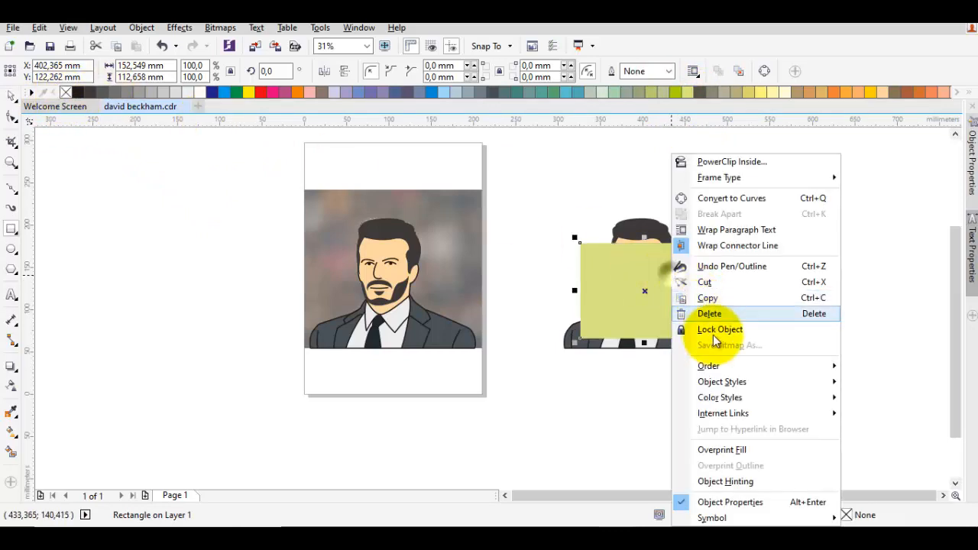
mouse_move(746, 368)
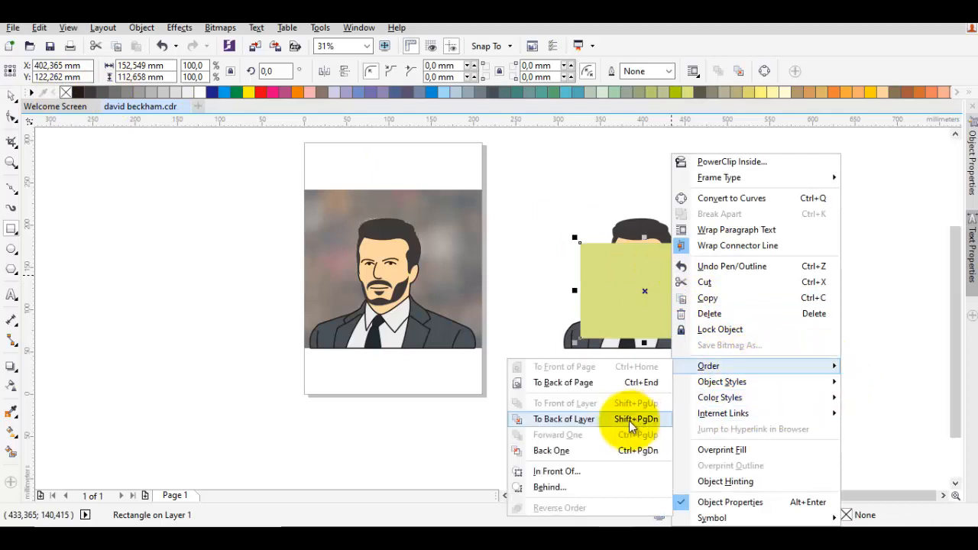
click(564, 418)
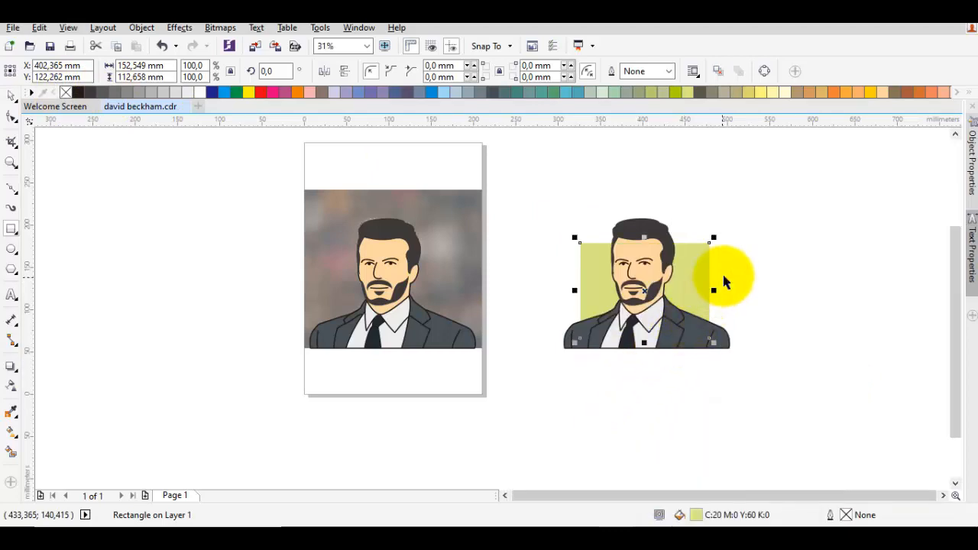
click(752, 292)
scroll(682, 279, up, 2)
click(703, 266)
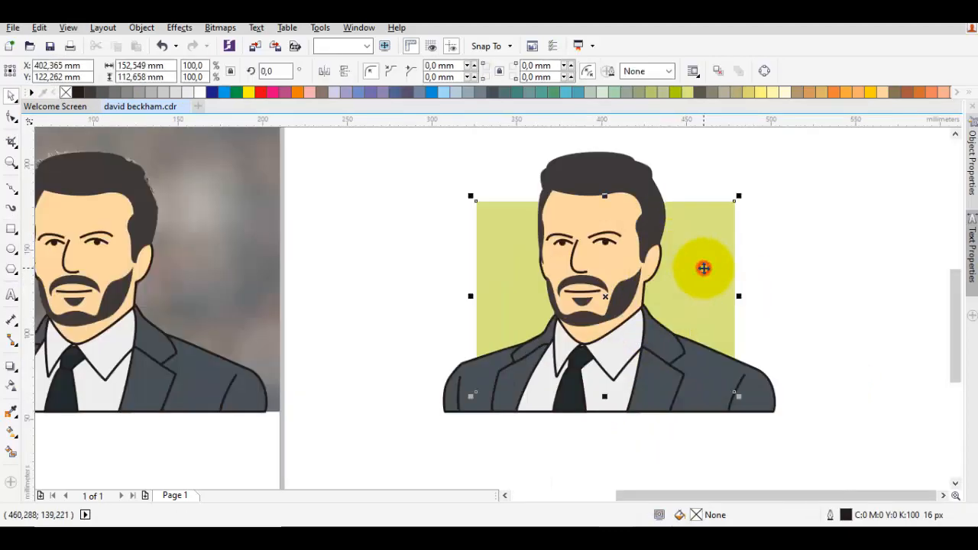
scroll(625, 248, down, 2)
click(770, 292)
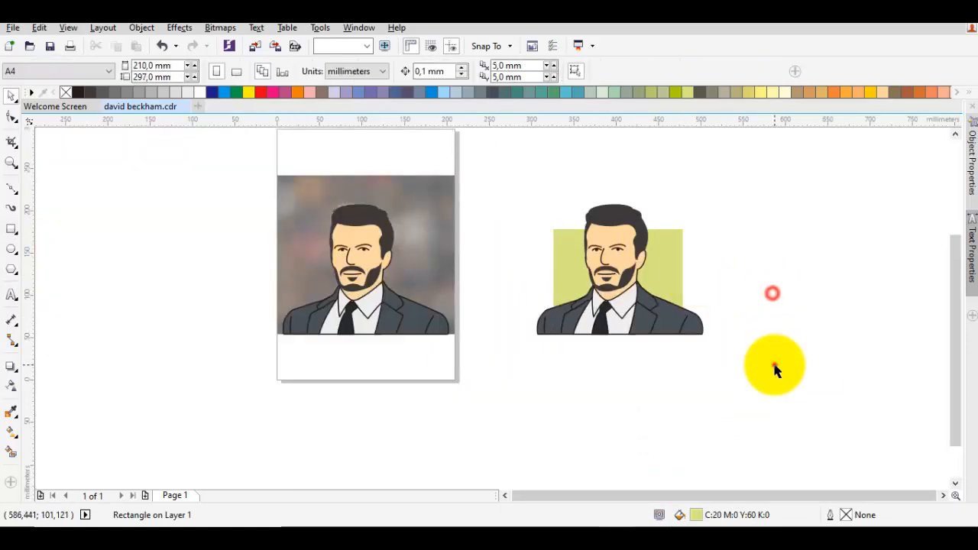
Step: Group the copied figure with its yellow-green background rectangle
drag(774, 364, 473, 167)
right_click(600, 214)
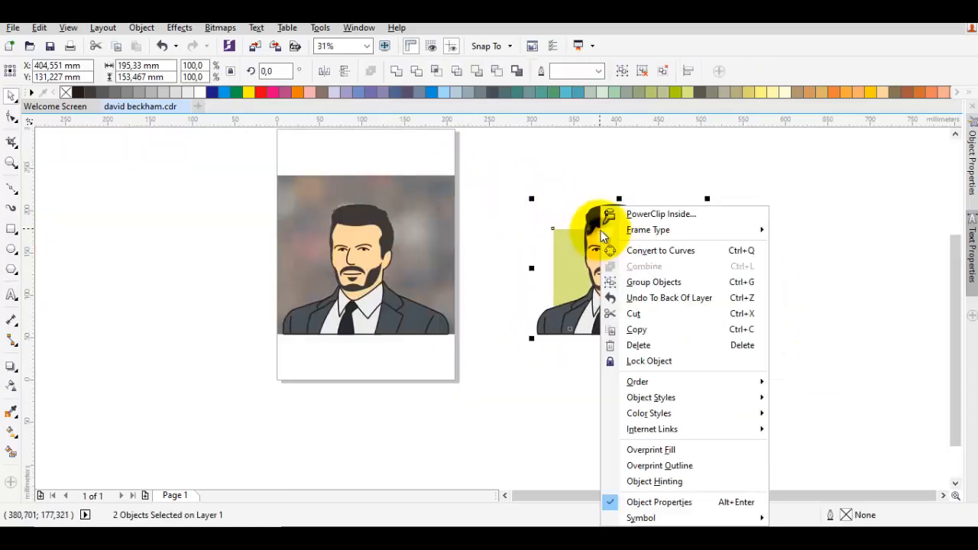
click(643, 282)
click(714, 264)
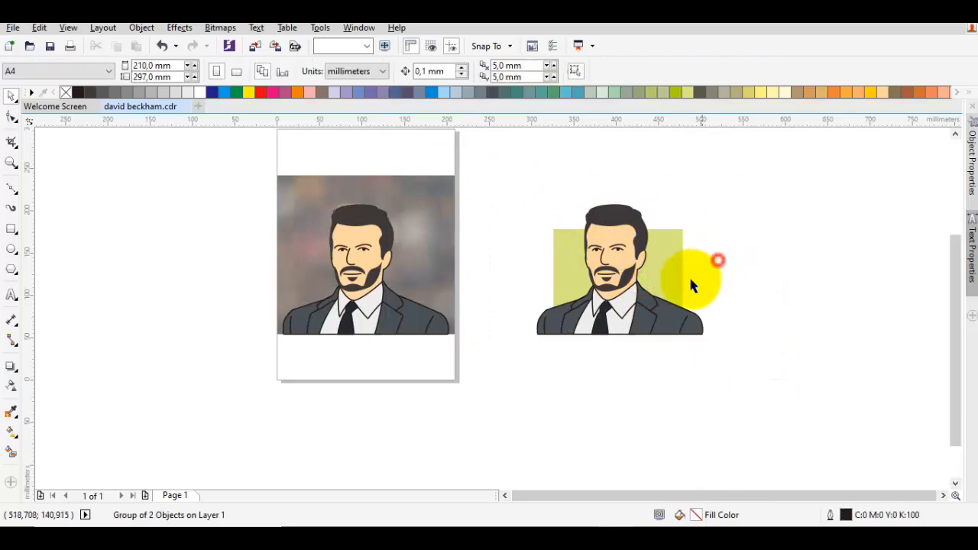
scroll(690, 279, up, 2)
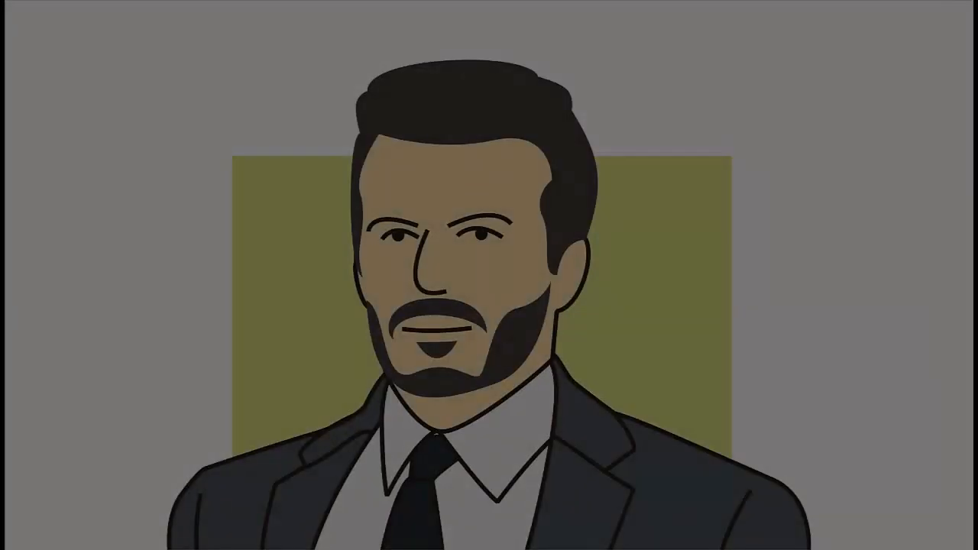